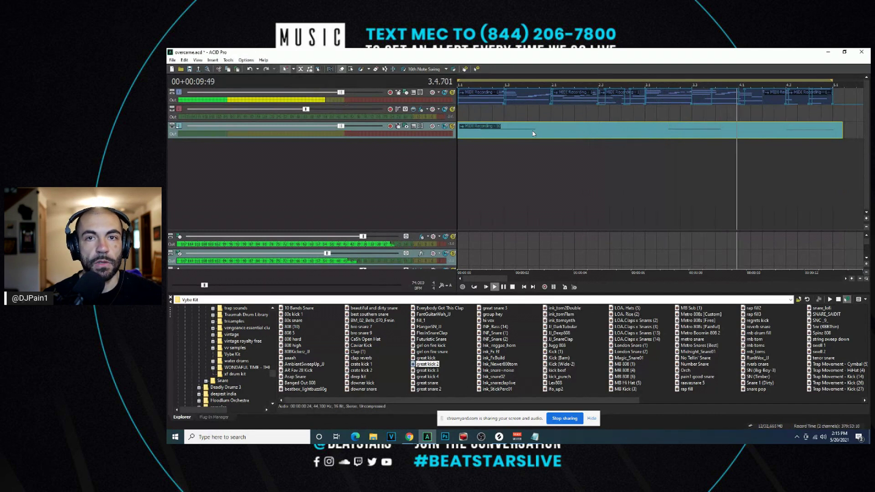
pyautogui.press('space')
pyautogui.scroll(-3, 575, 137)
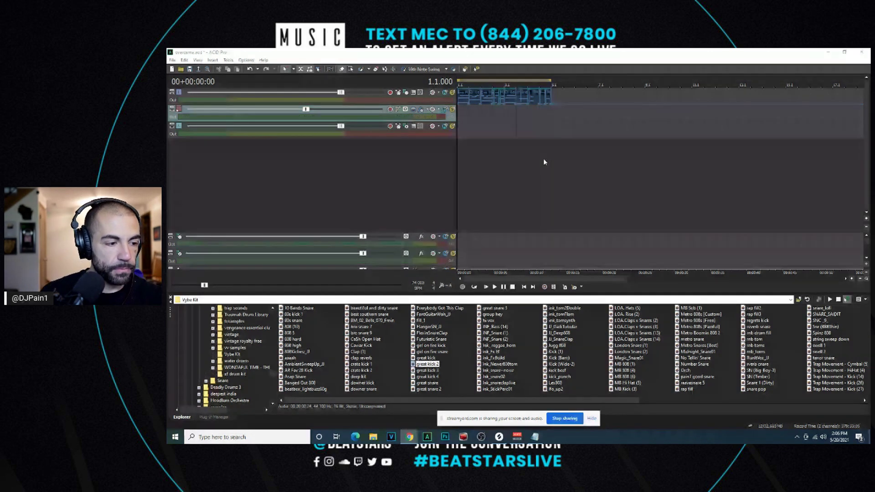
pyautogui.click(480, 161)
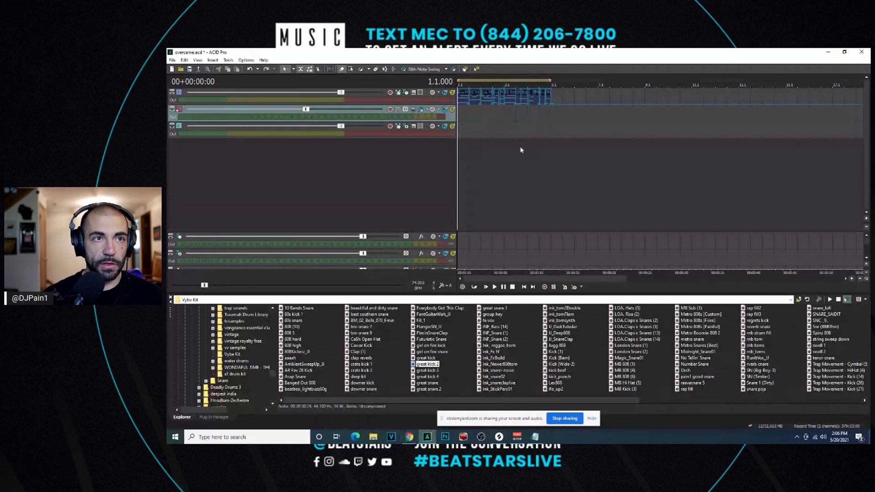
pyautogui.press('space')
pyautogui.press('space')
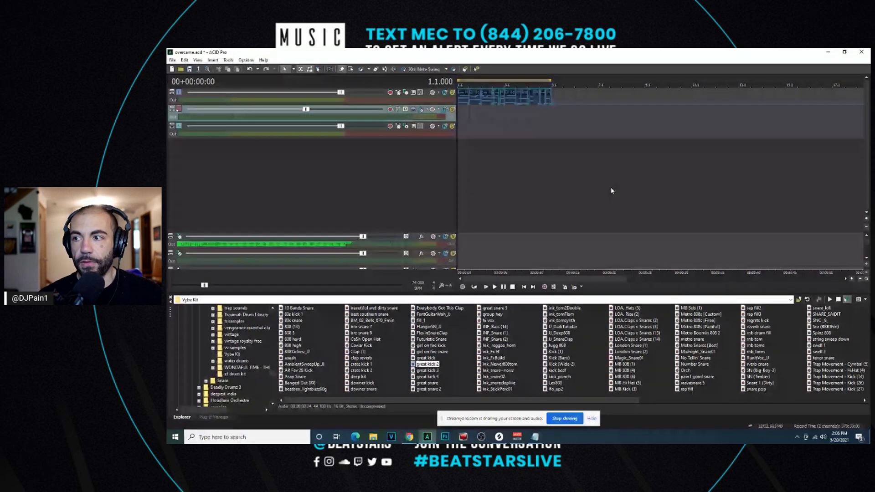
pyautogui.hotkey('alt', 'Tab')
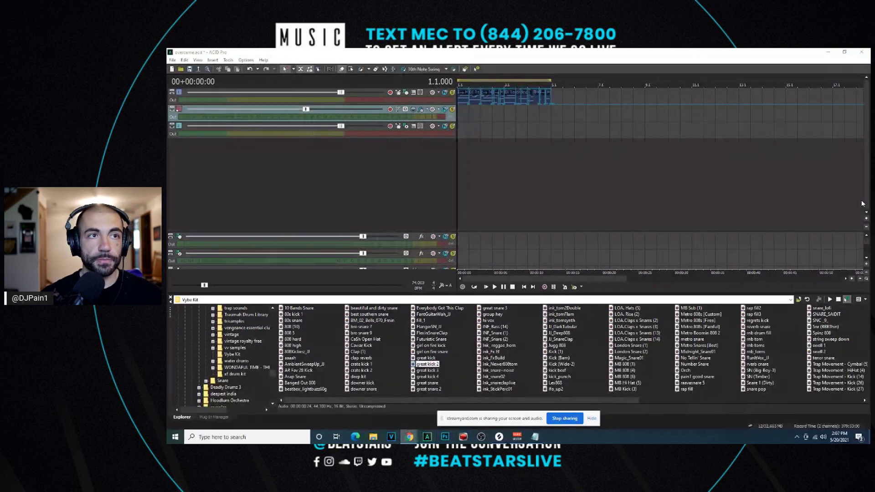
pyautogui.click(463, 111)
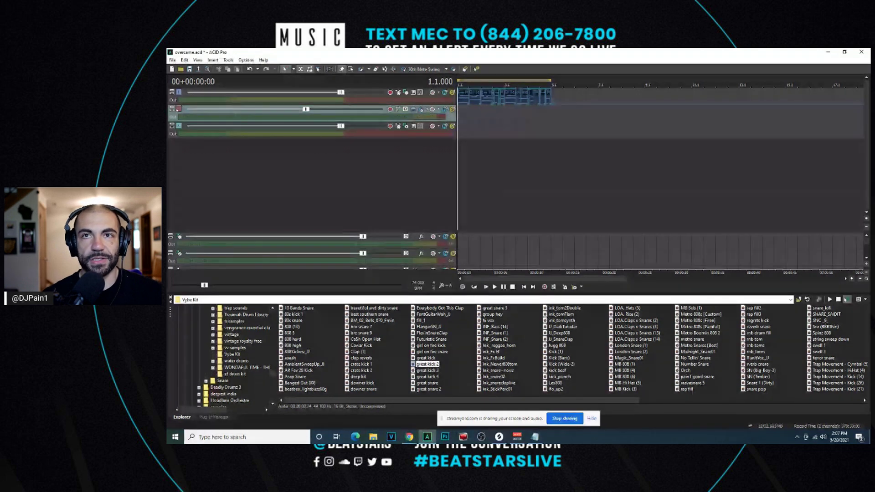
pyautogui.hotkey('alt', 'Tab')
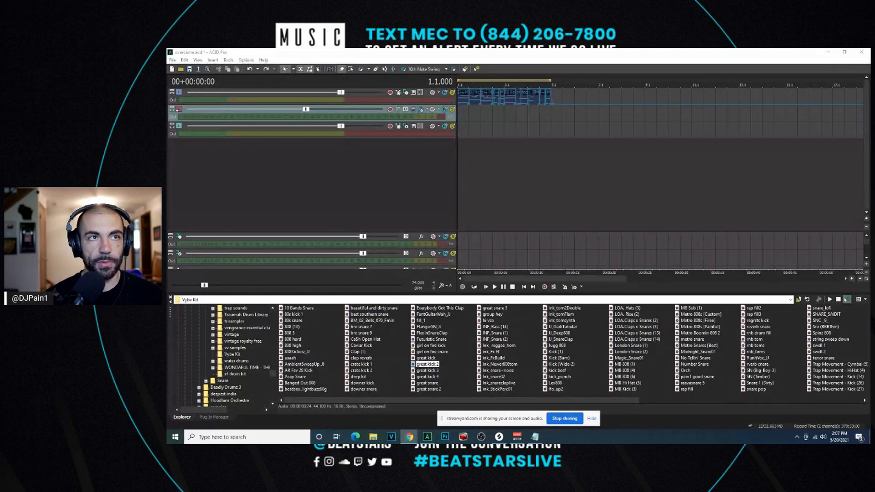
pyautogui.click(492, 51)
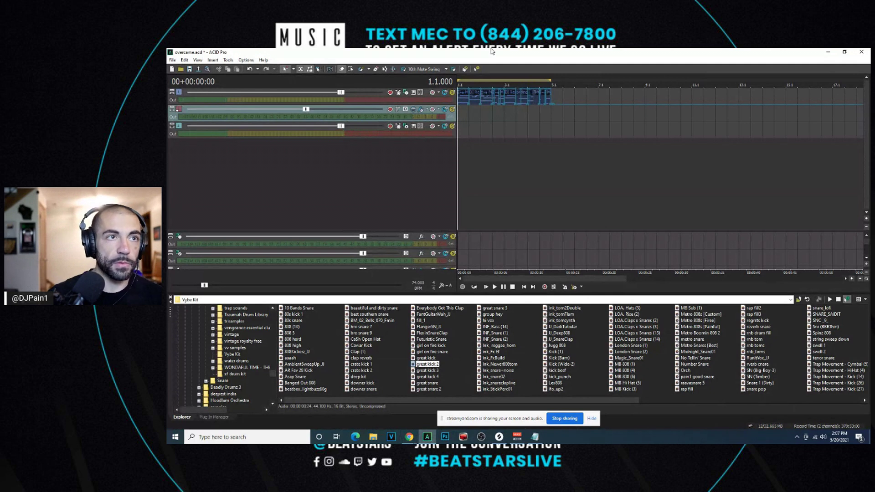
pyautogui.click(460, 98)
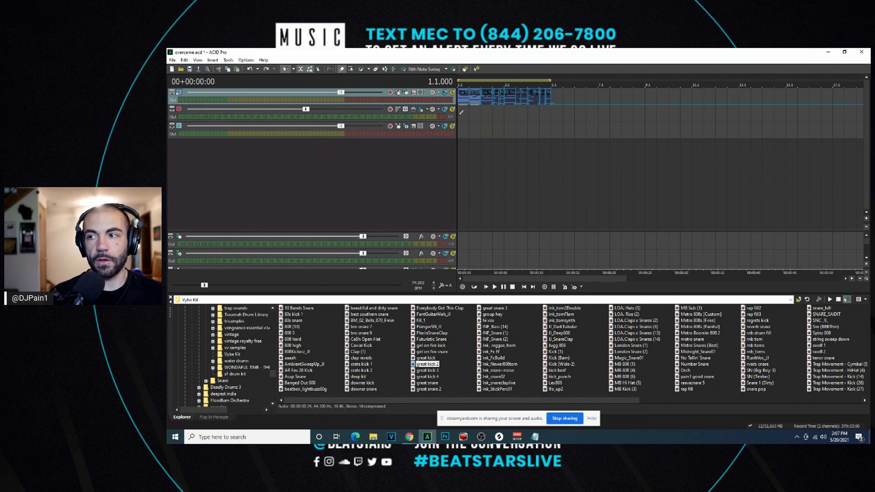
pyautogui.hotkey('alt', 'Tab')
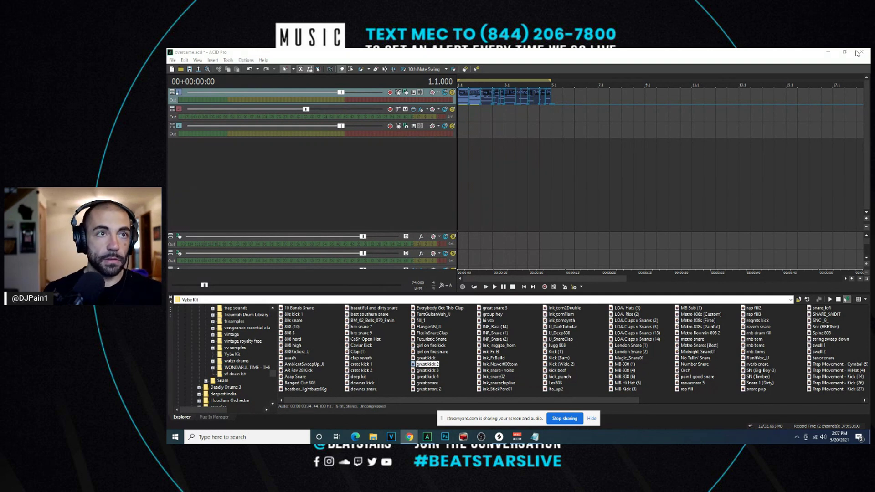
pyautogui.click(465, 103)
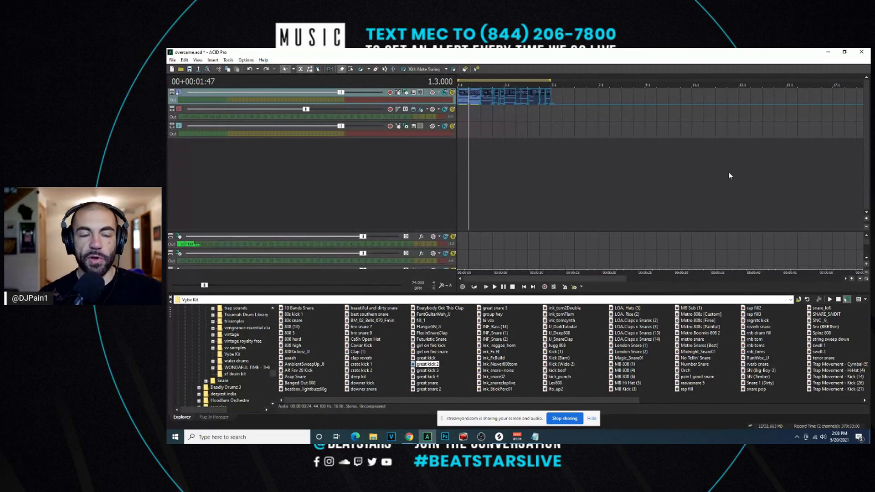
# Play the recorded MIDI loop from the start of the timeline to listen to it.
pyautogui.click(458, 113)
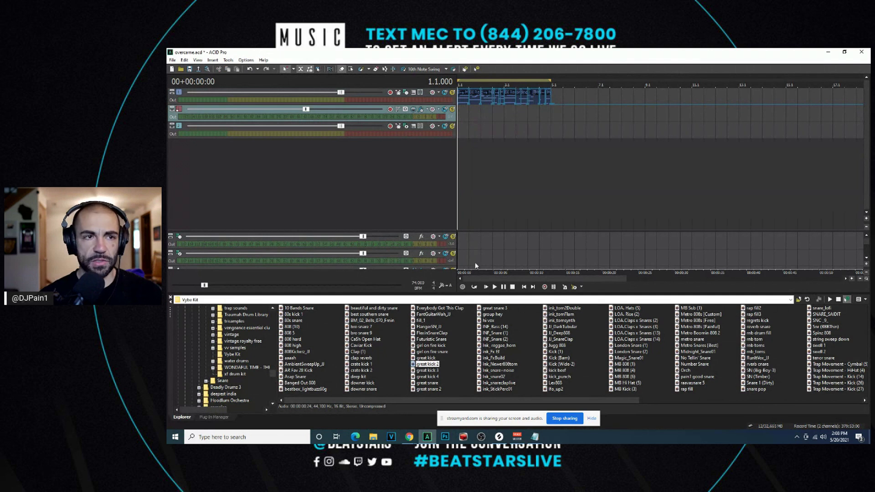
pyautogui.click(486, 287)
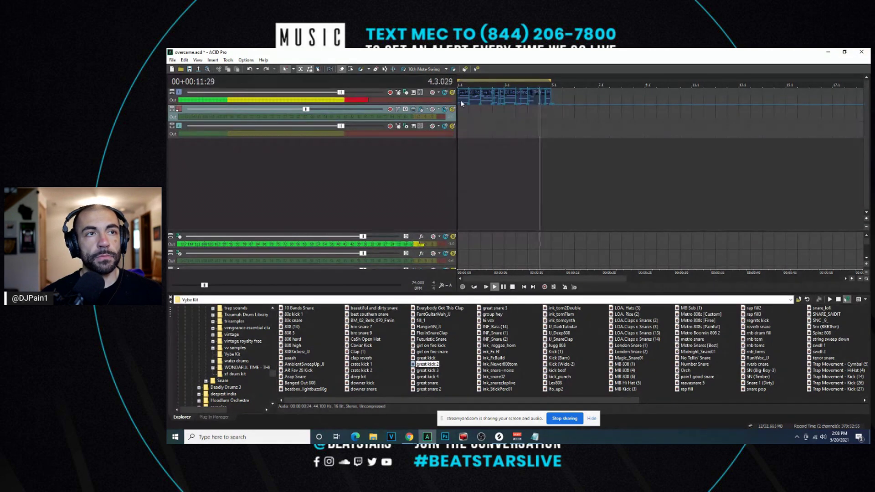
pyautogui.press('space')
pyautogui.hotkey('alt', 'Tab')
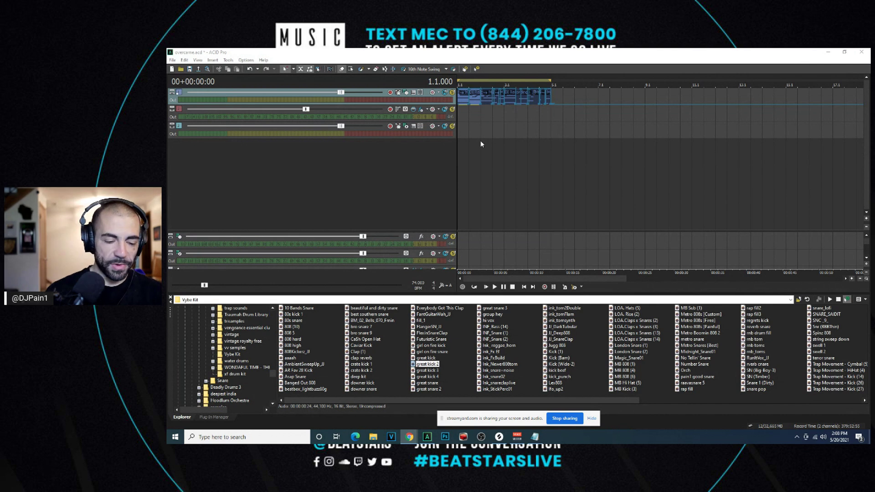
pyautogui.click(458, 101)
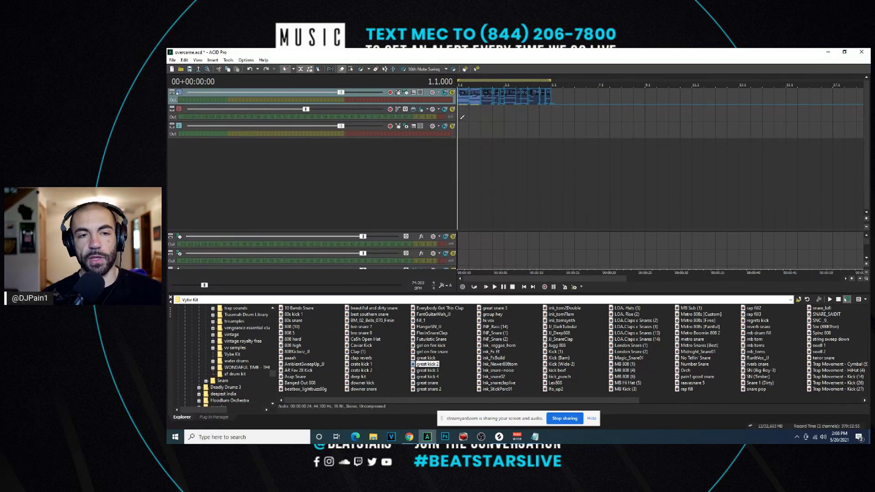
pyautogui.hotkey('alt', 'Tab')
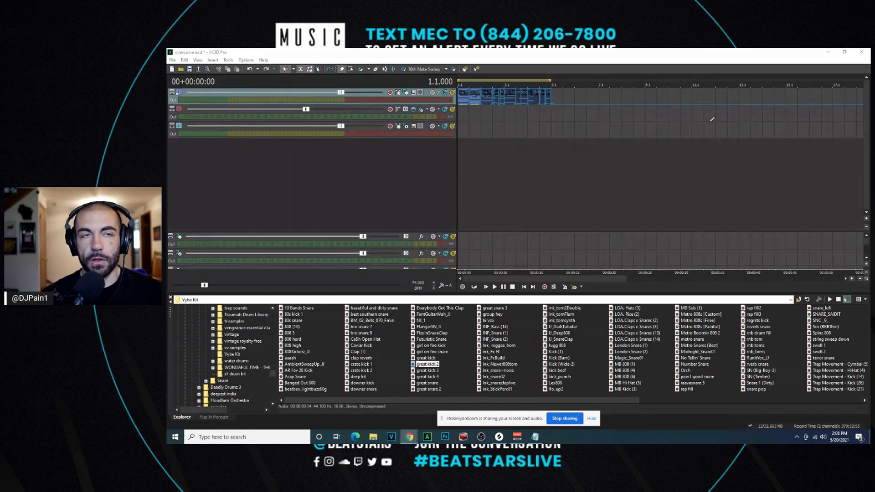
pyautogui.click(460, 115)
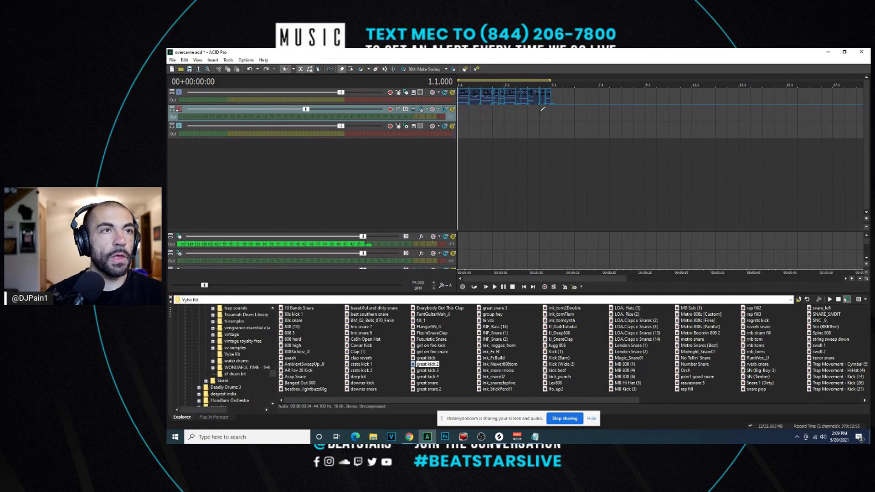
pyautogui.hotkey('alt', 'Tab')
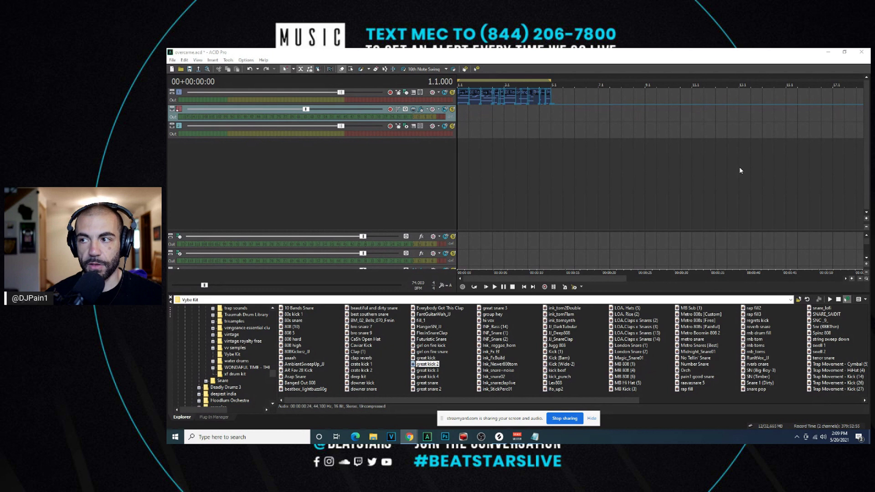
pyautogui.hotkey('alt', 'Tab')
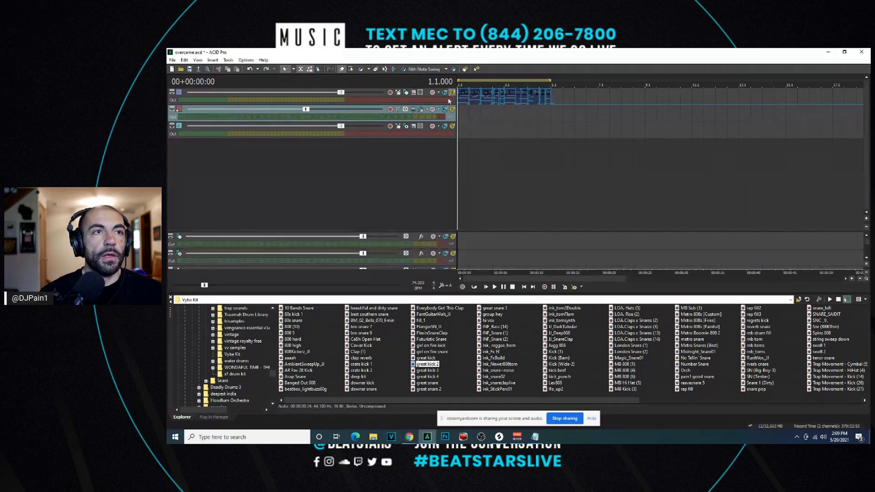
pyautogui.scroll(3, 463, 111)
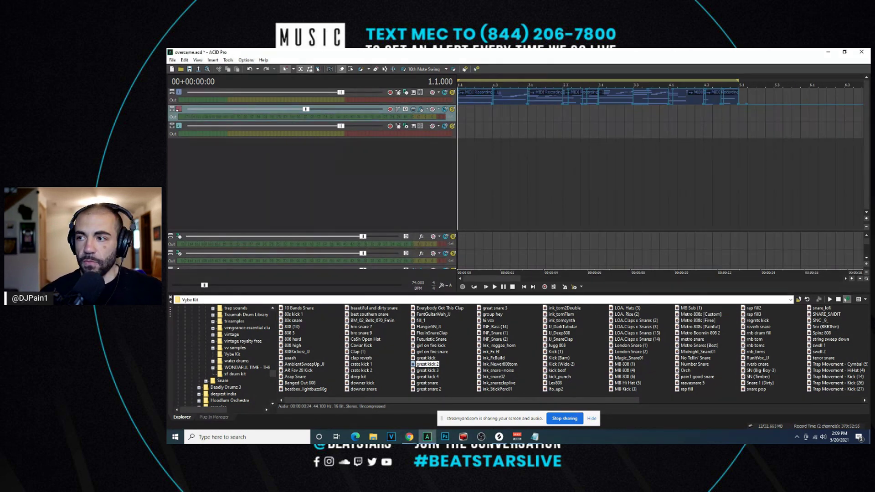
# Add Track EQ and Ozone Imager 2 to the Kontakt effects chain.
pyautogui.hotkey('alt', 'Tab')
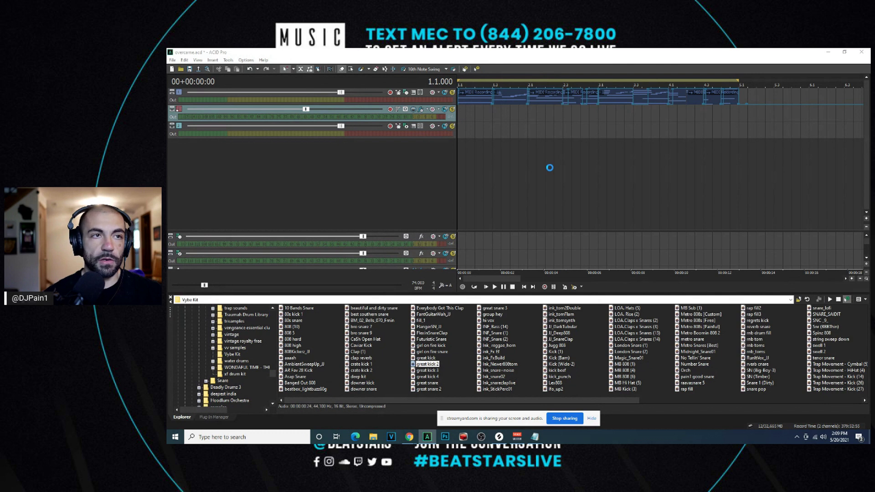
pyautogui.scroll(-10, 471, 189)
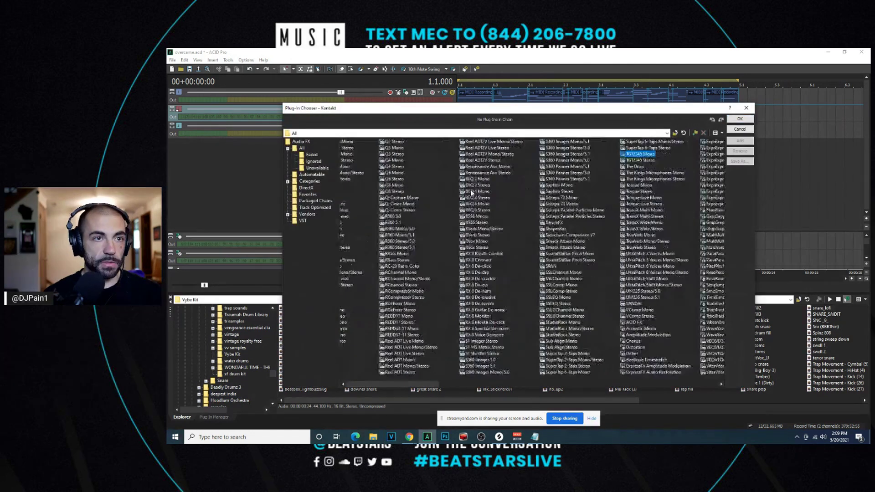
pyautogui.doubleClick(595, 310)
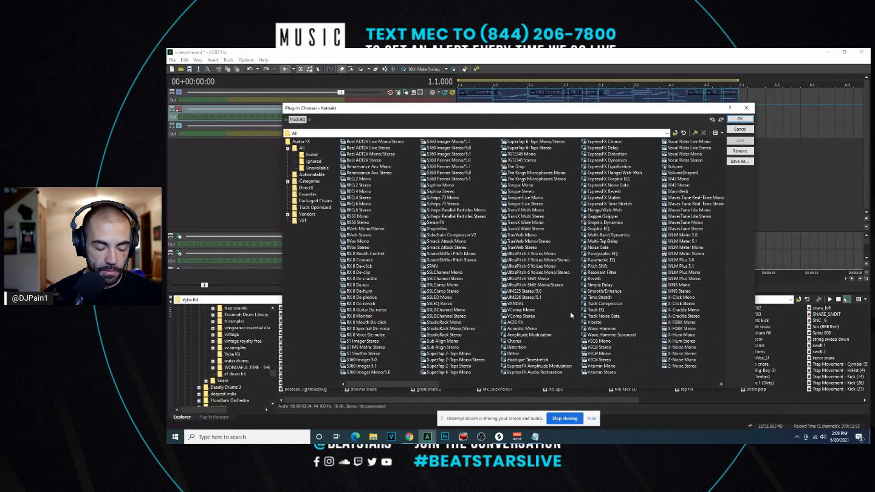
pyautogui.write('oz')
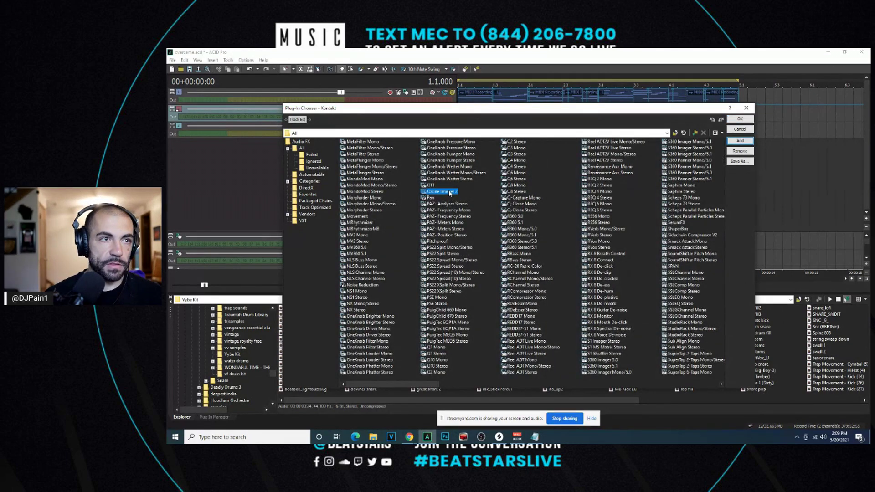
pyautogui.press('Return')
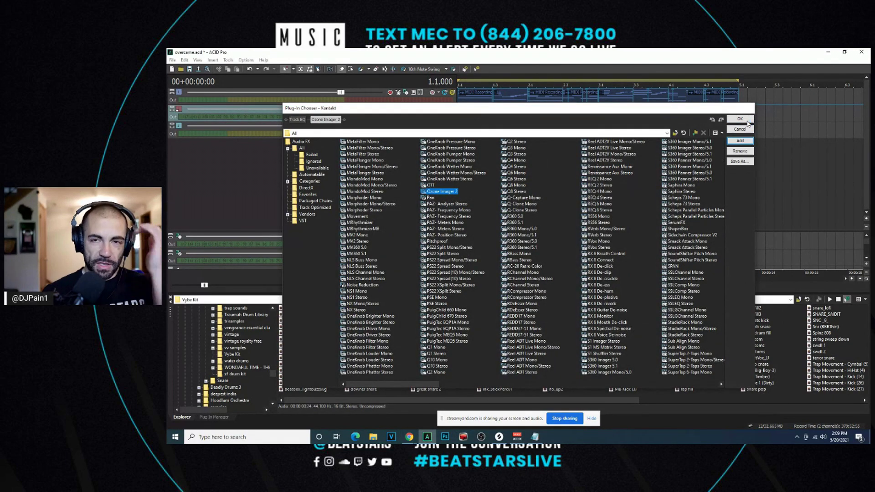
pyautogui.click(740, 119)
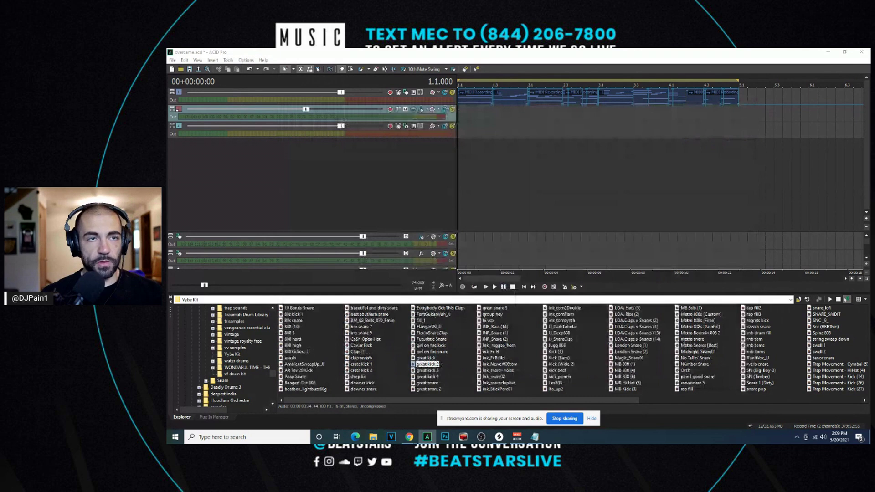
# Cut the Kontakt low end with Track EQ's first low-shelf band at about 1,142 Hz and about -6.5 dB gain.
pyautogui.click(461, 98)
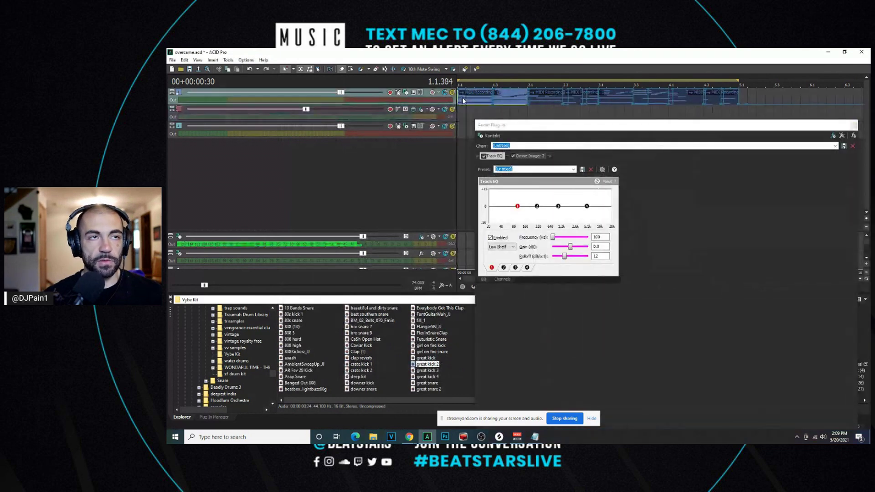
pyautogui.press('space')
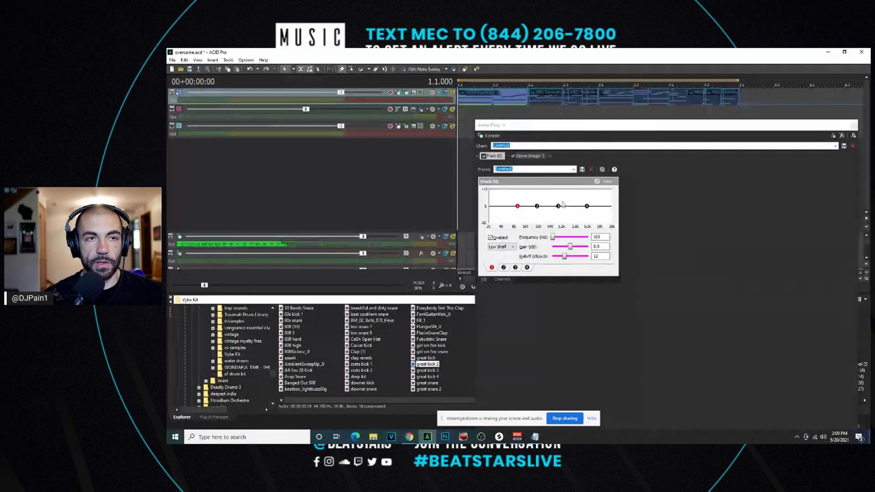
pyautogui.moveTo(517, 206); pyautogui.dragTo(561, 214)
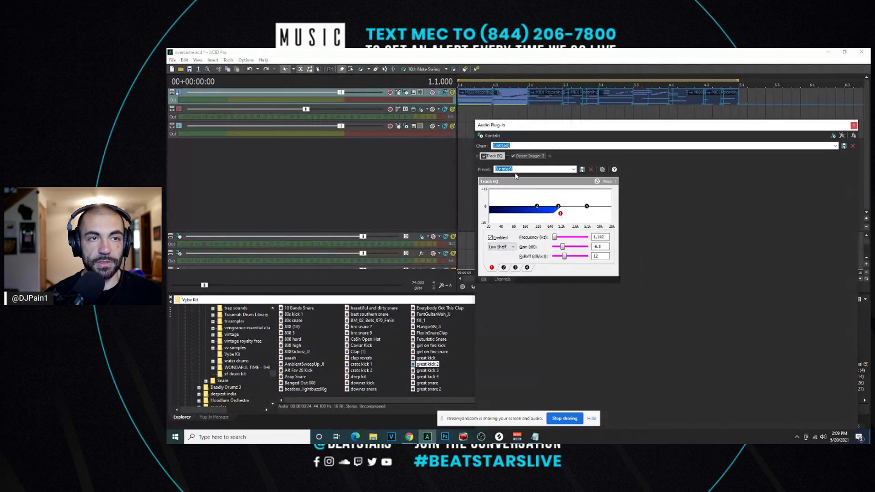
pyautogui.click(467, 118)
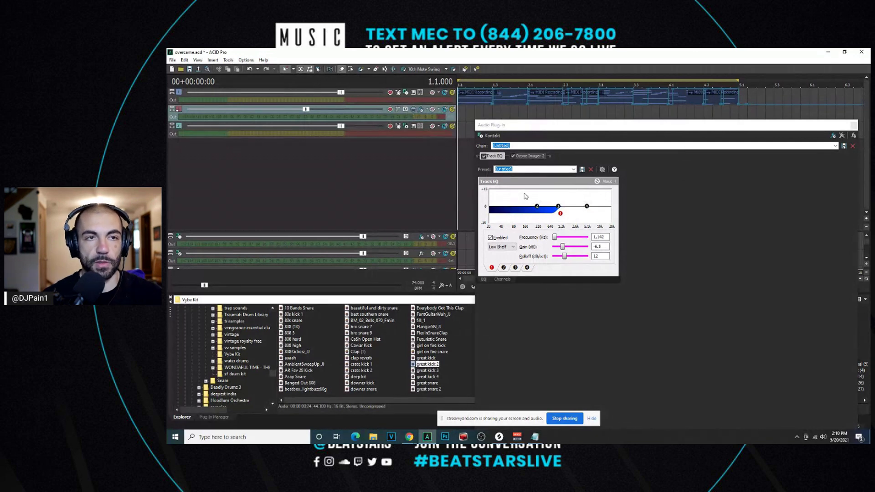
# Widen the Kontakt sound in Ozone Imager 2 by raising Width to about 38%, and close the effects window.
pyautogui.click(531, 156)
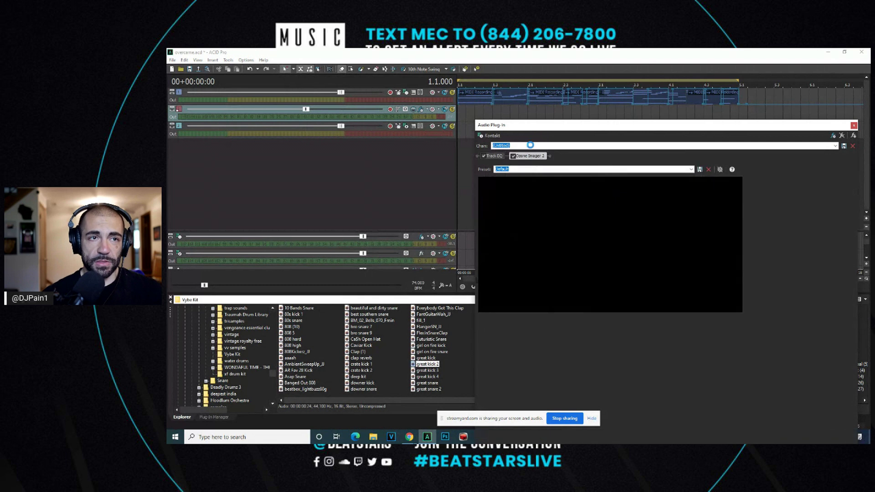
pyautogui.moveTo(598, 236)
pyautogui.mouseDown()
pyautogui.moveTo(599, 176)
pyautogui.moveTo(603, 222)
pyautogui.mouseUp()
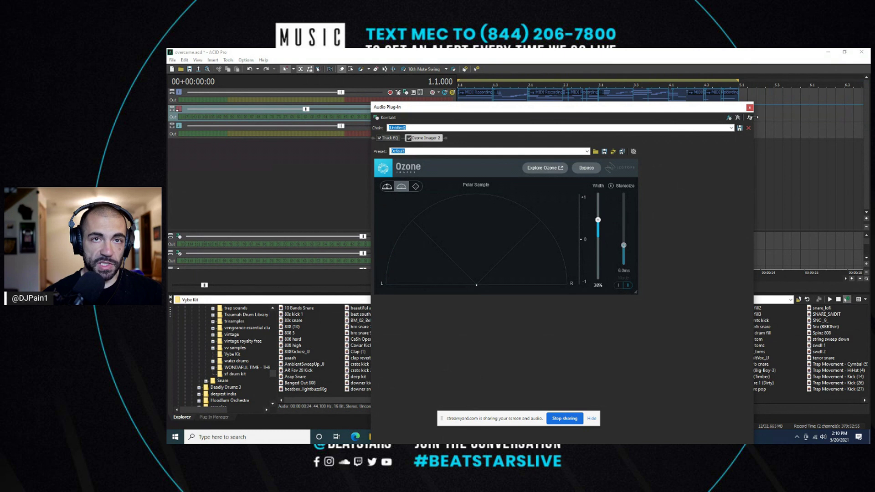
pyautogui.click(750, 108)
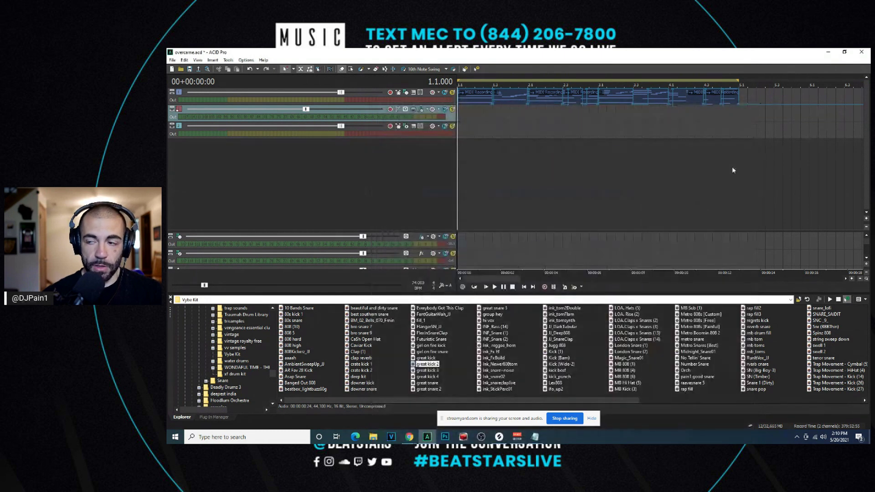
# Play back the MIDI loop from the start to hear it with the Kontakt effects applied.
pyautogui.click(494, 287)
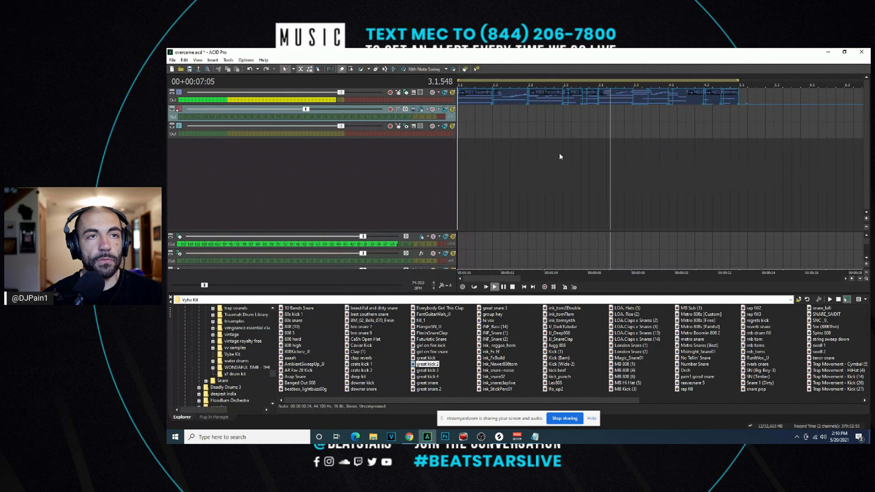
pyautogui.press('space')
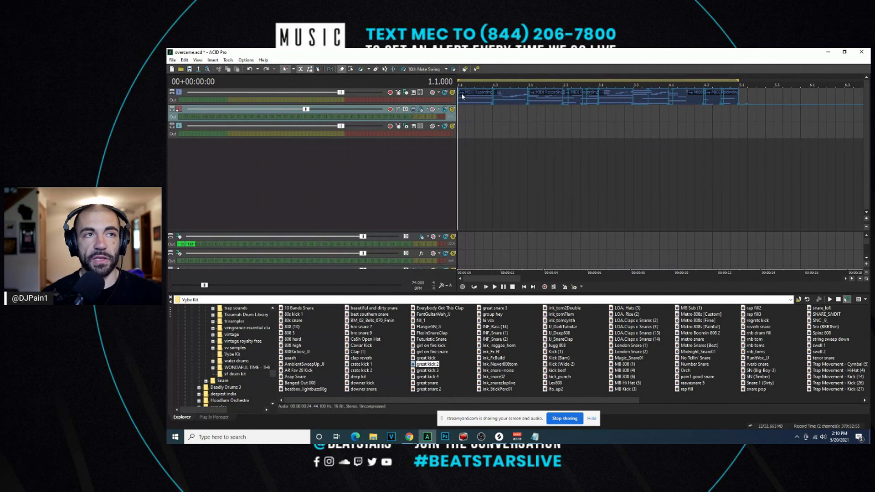
pyautogui.click(461, 93)
pyautogui.press('space')
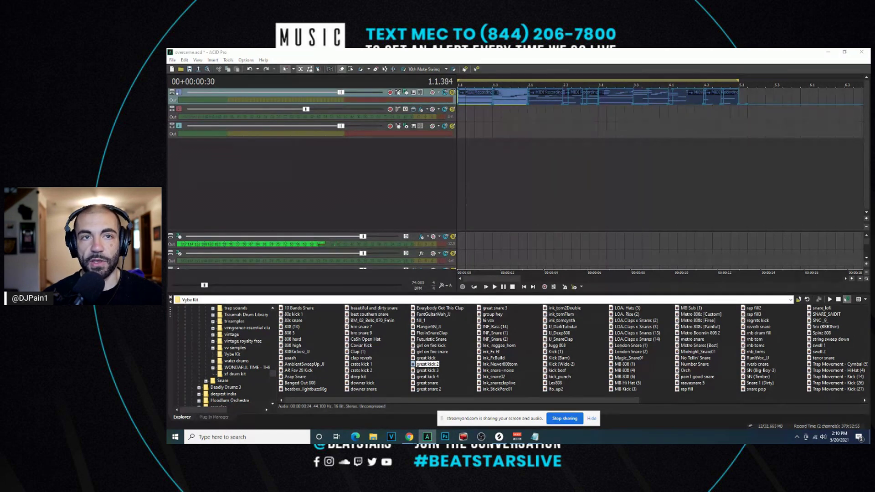
# Examine the first MIDI clip's notes in the piano roll, and play the loop from the start.
pyautogui.doubleClick(461, 93)
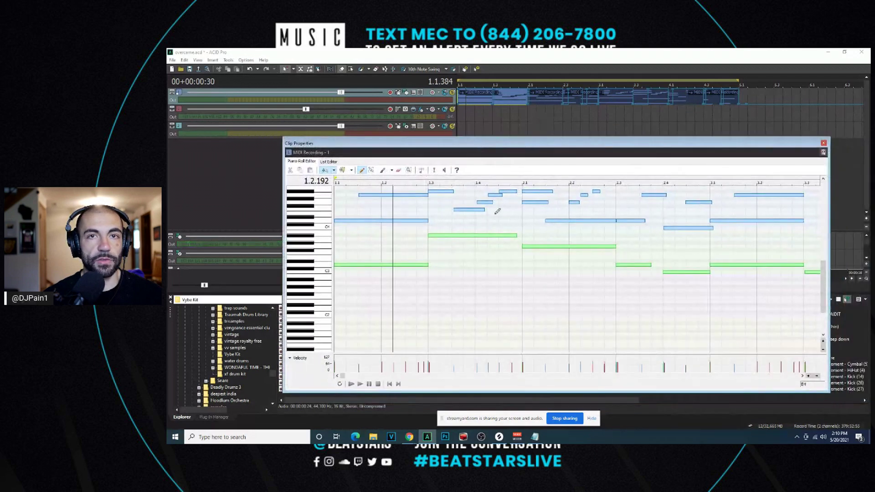
pyautogui.click(823, 143)
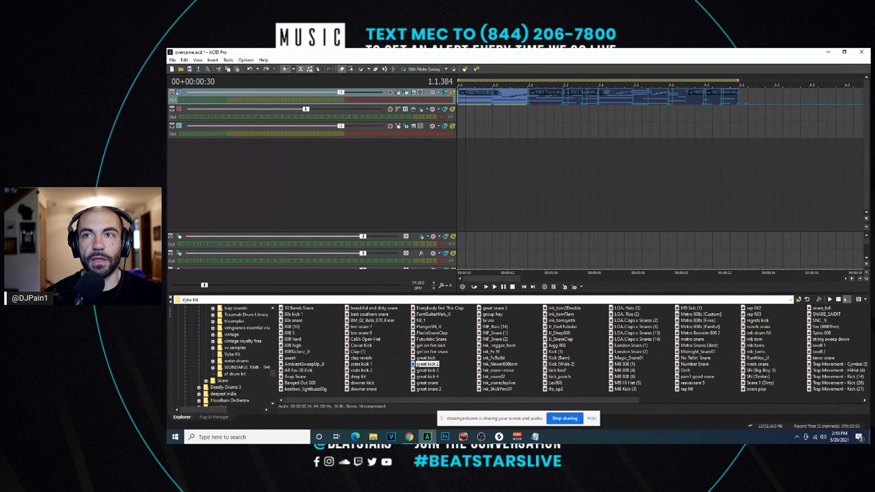
pyautogui.hotkey('alt', 'Tab')
pyautogui.hotkey('alt', 'Tab')
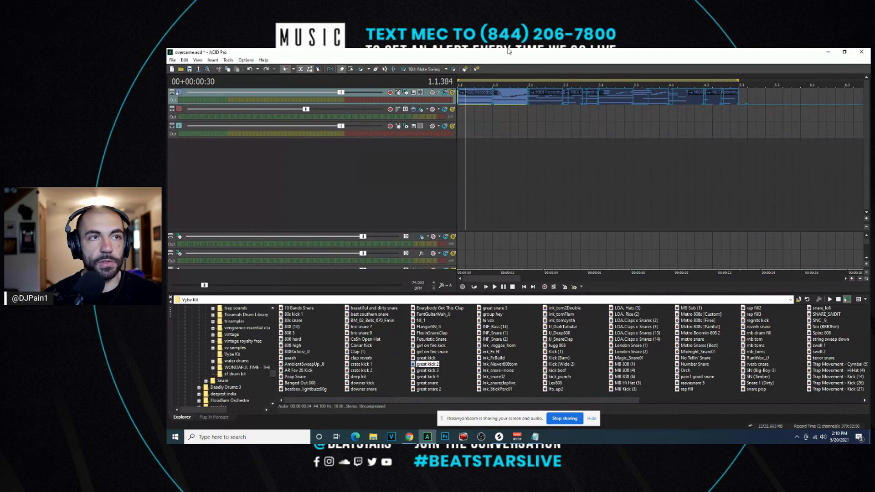
pyautogui.click(463, 110)
pyautogui.press('space')
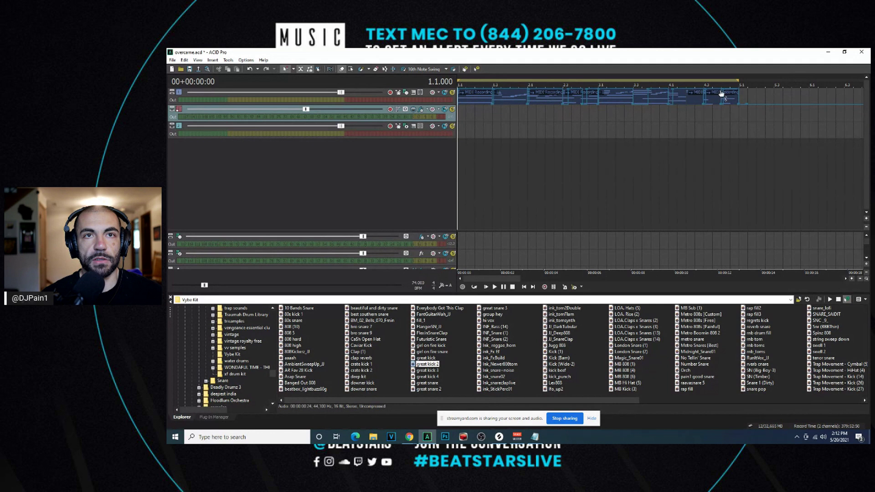
# Try duplicating the four-bar MIDI loop from measure 5 to measure 9, undo the copy, and return to the Draw tool.
pyautogui.click(744, 90)
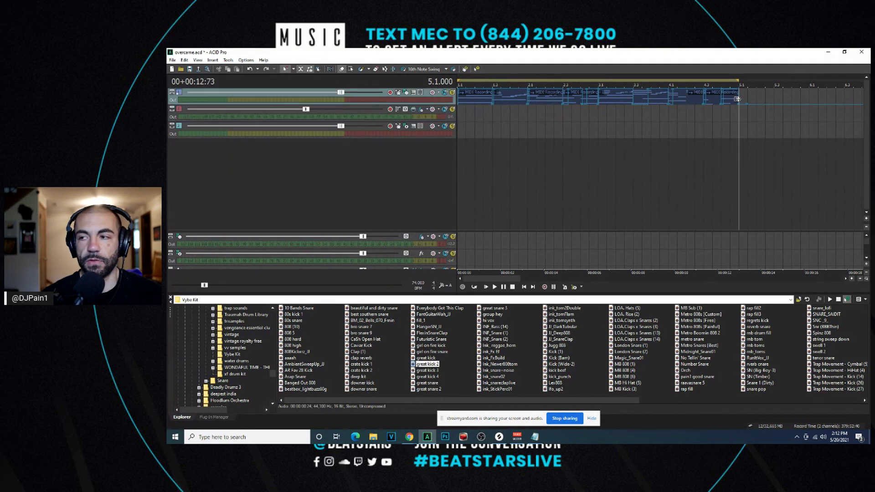
pyautogui.click(467, 120)
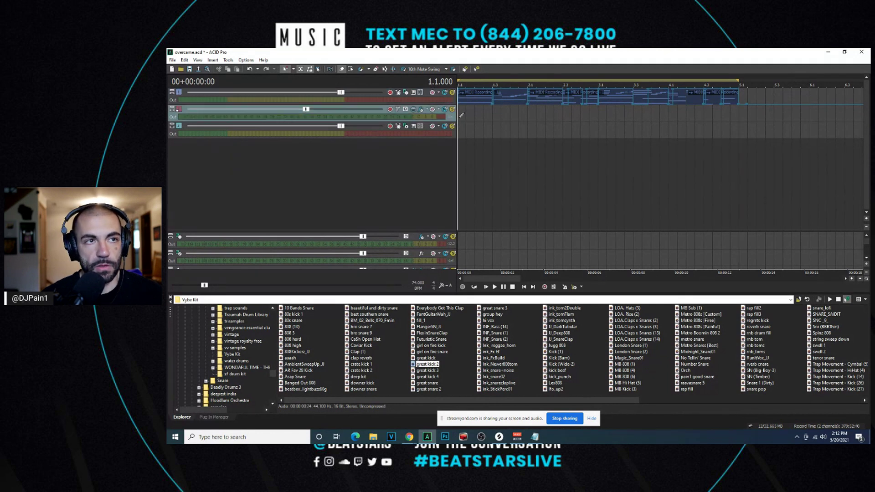
pyautogui.scroll(-6, 592, 109)
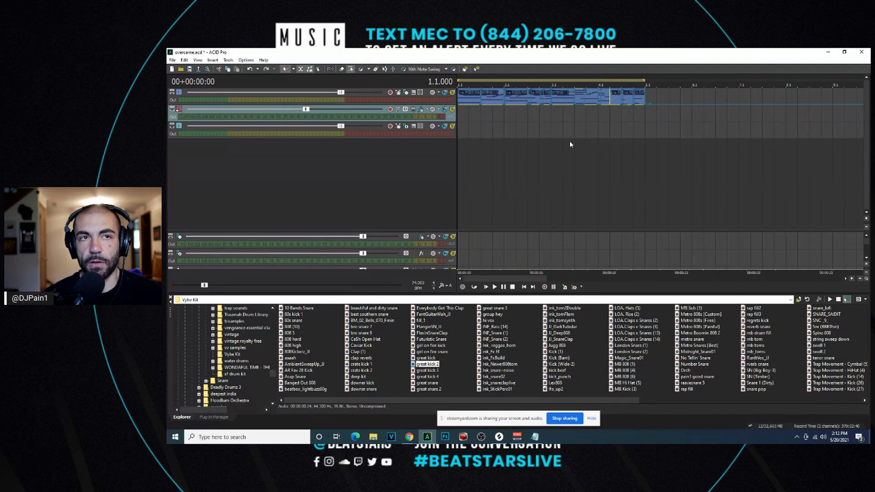
pyautogui.scroll(2, 570, 143)
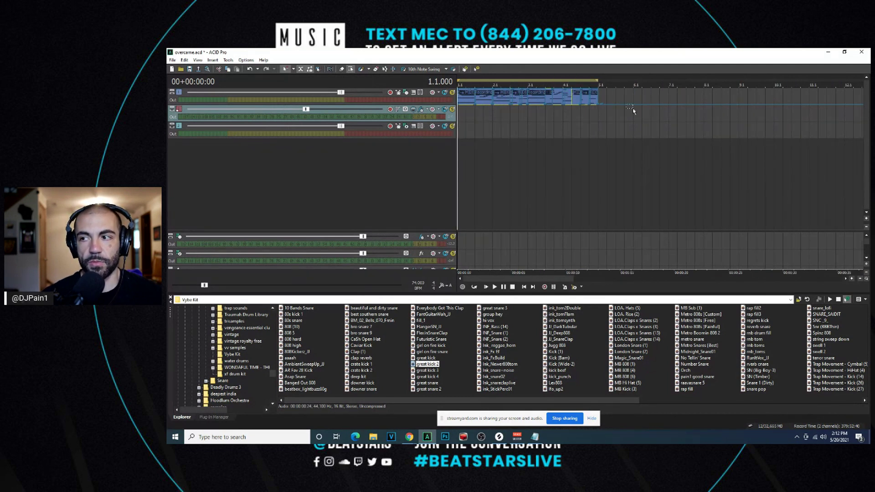
pyautogui.moveTo(600, 99); pyautogui.dragTo(739, 99)
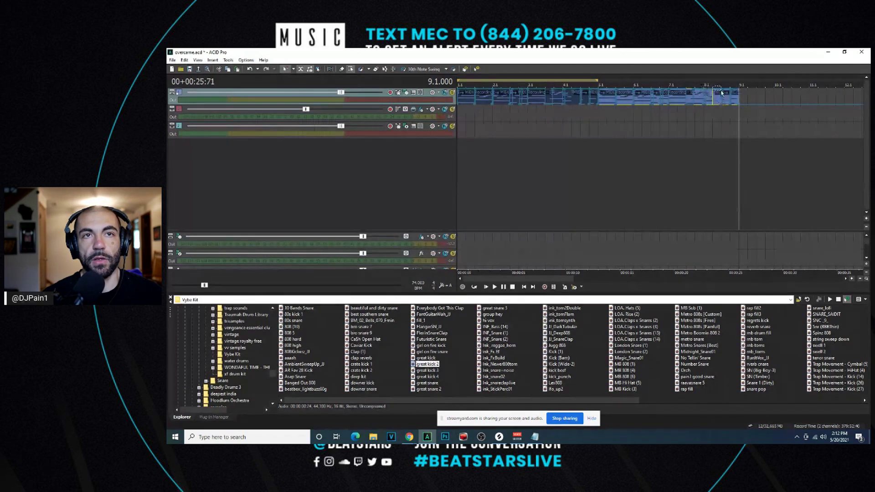
pyautogui.hotkey('ctrl', 'z')
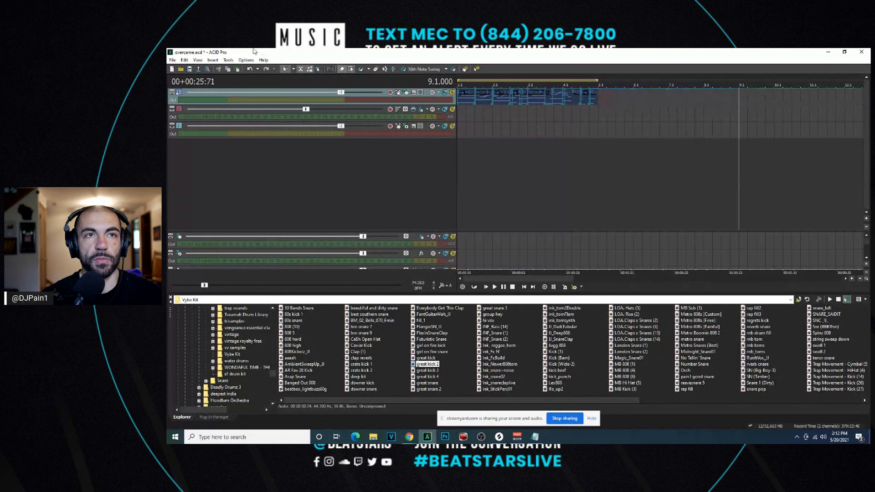
pyautogui.click(341, 69)
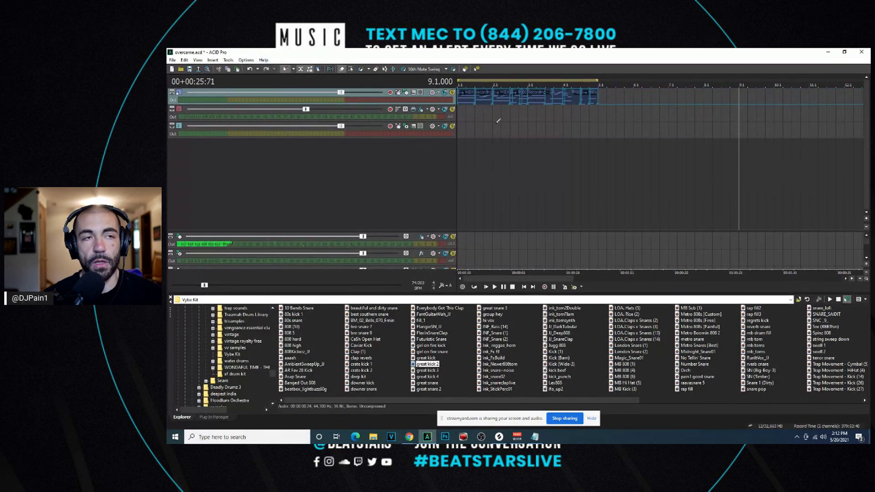
# Play a short stretch of the MIDI loop from measure 1.
pyautogui.click(460, 112)
pyautogui.scroll(3, 536, 147)
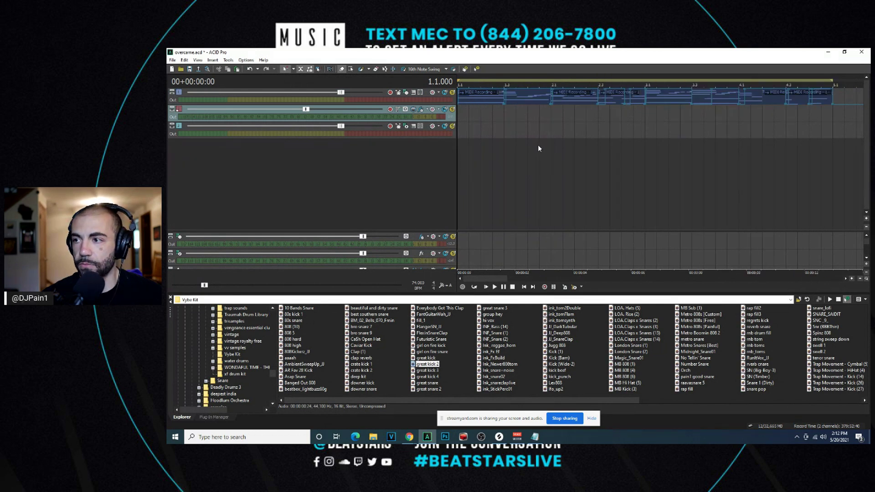
pyautogui.click(465, 112)
pyautogui.press('space')
pyautogui.press('space')
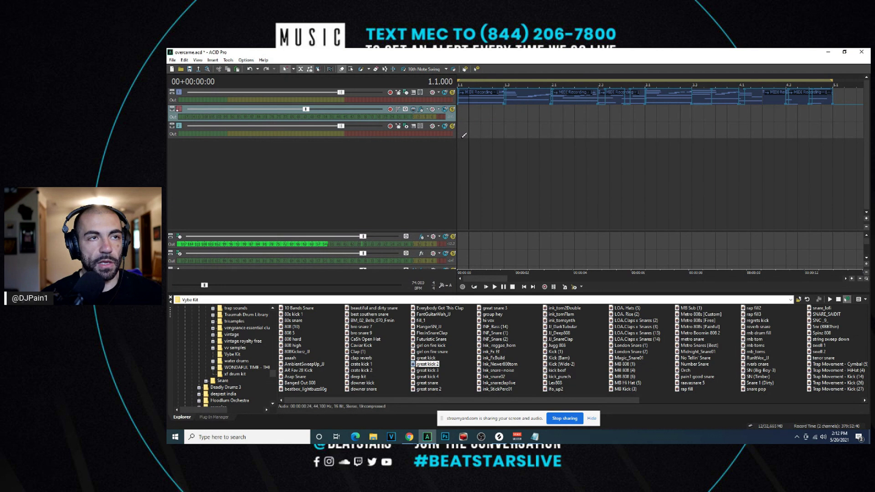
# Bring up the third track's Arcade synth to view the Hooked line's kit list and the kit's play page.
pyautogui.click(463, 135)
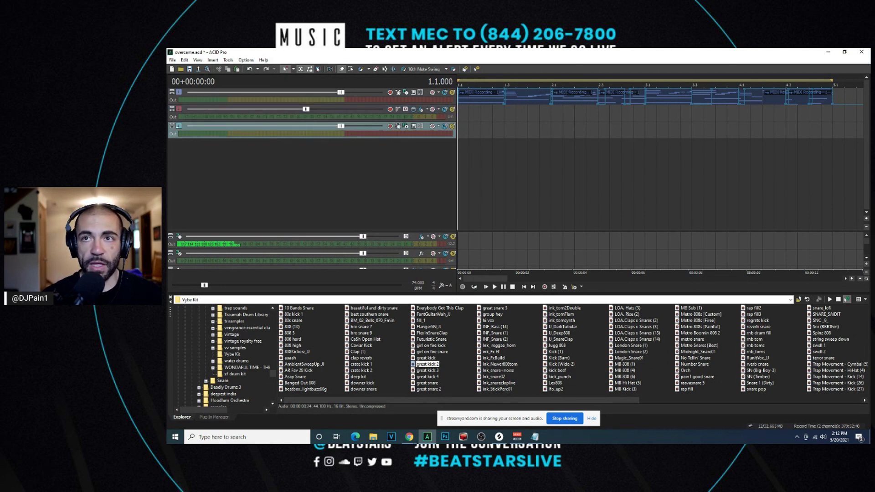
pyautogui.moveTo(874, 78); pyautogui.dragTo(453, 77)
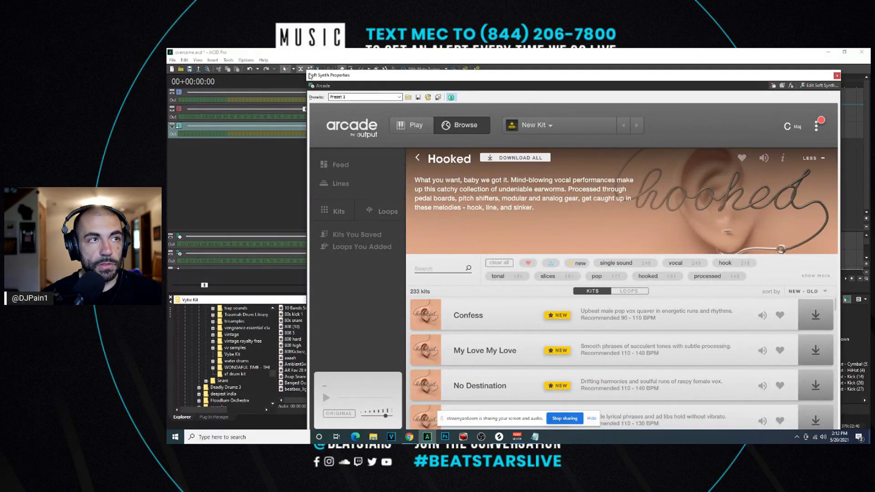
pyautogui.moveTo(307, 73); pyautogui.dragTo(500, 90)
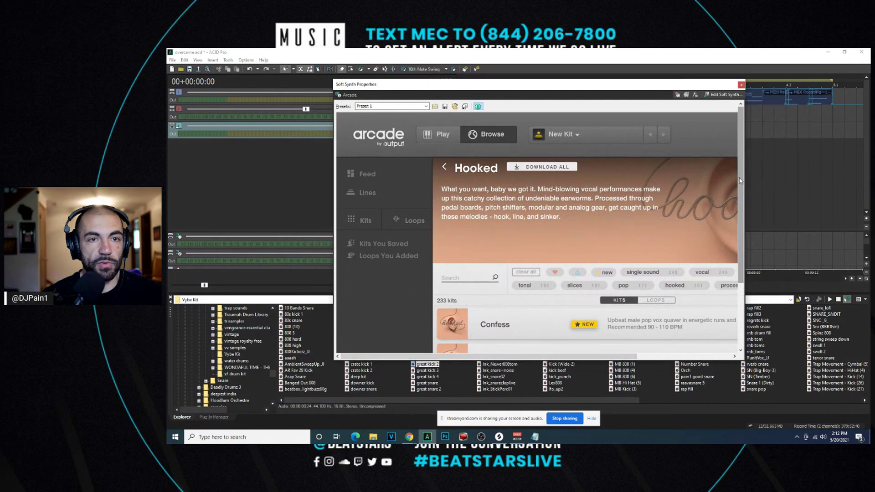
pyautogui.moveTo(741, 175); pyautogui.dragTo(729, 237)
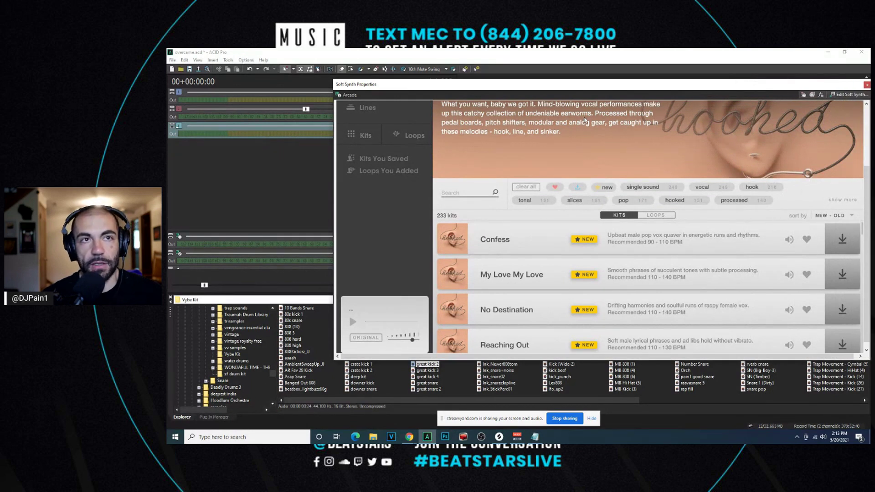
pyautogui.moveTo(406, 85); pyautogui.dragTo(360, 90)
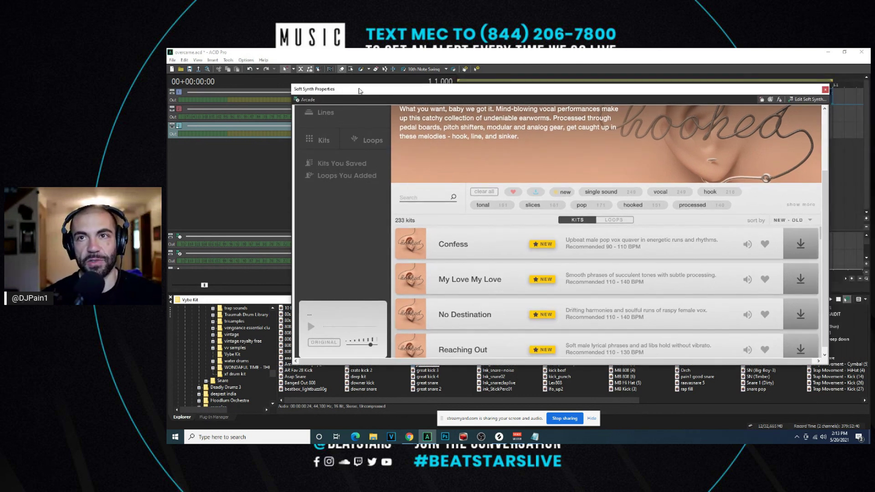
pyautogui.moveTo(353, 94); pyautogui.dragTo(874, 114)
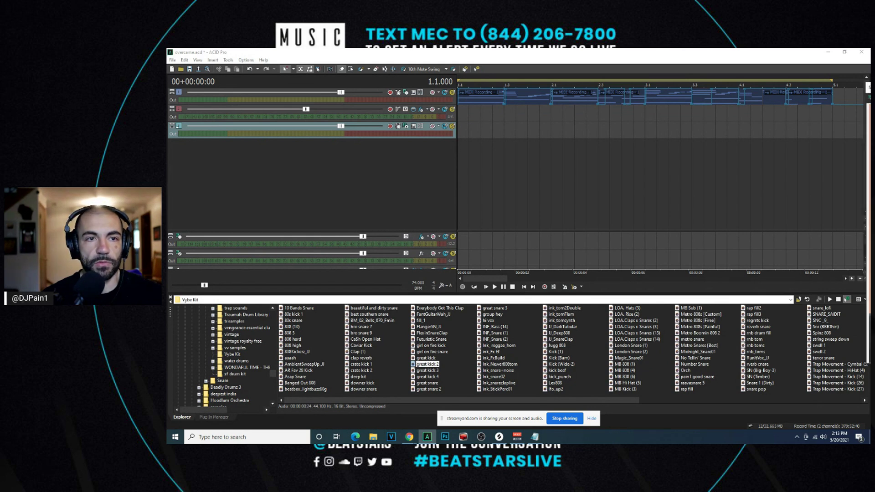
pyautogui.moveTo(580, 140); pyautogui.dragTo(770, 154)
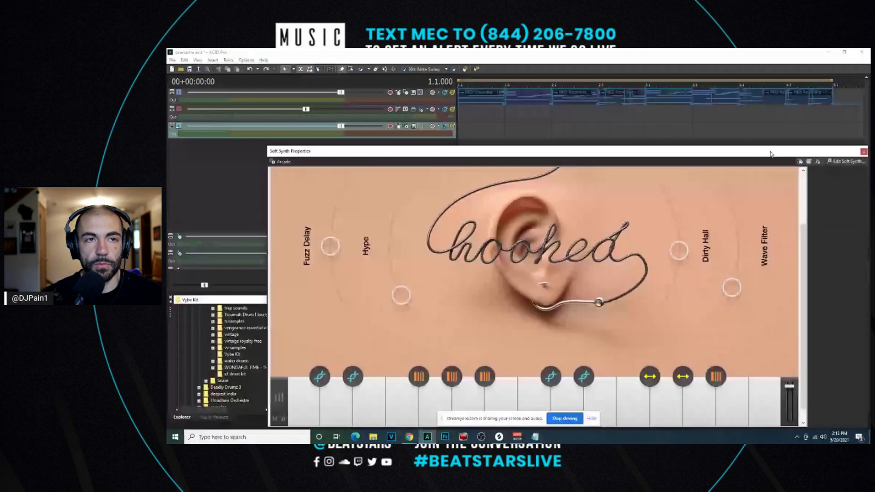
pyautogui.moveTo(770, 153); pyautogui.dragTo(743, 164)
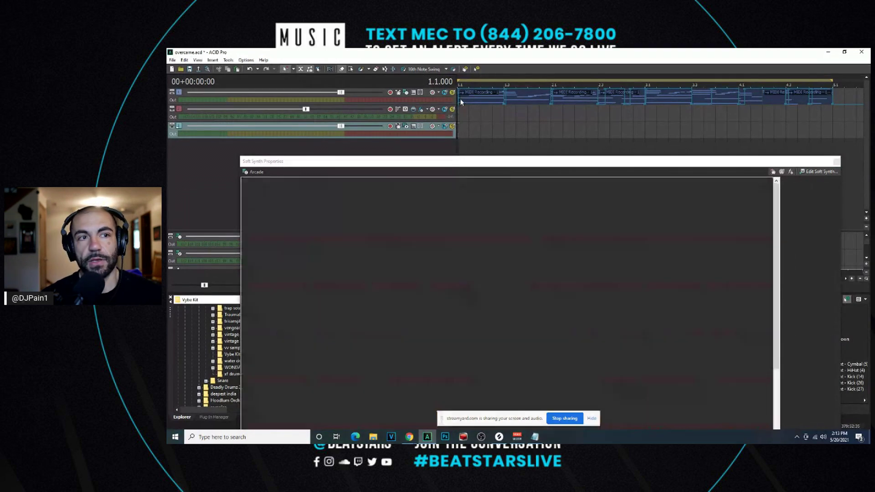
# Play and stop the opening of the first track's MIDI loop twice to check its key.
pyautogui.click(460, 99)
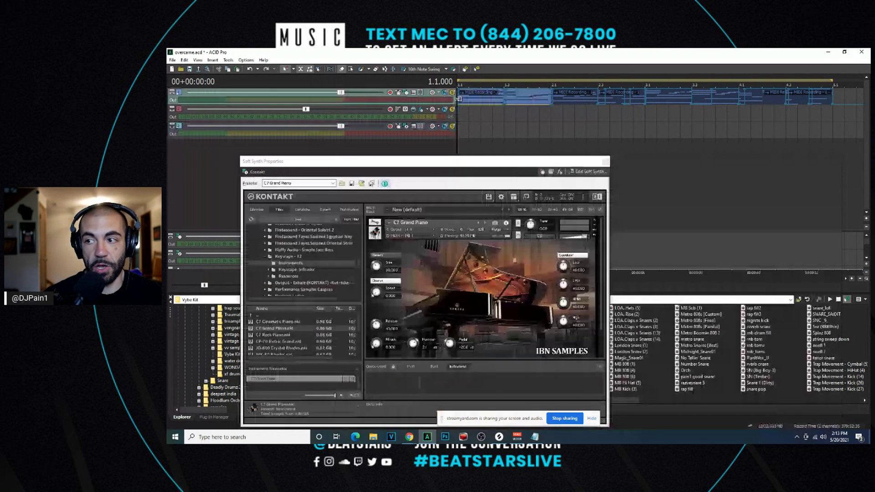
pyautogui.click(459, 100)
pyautogui.press('space')
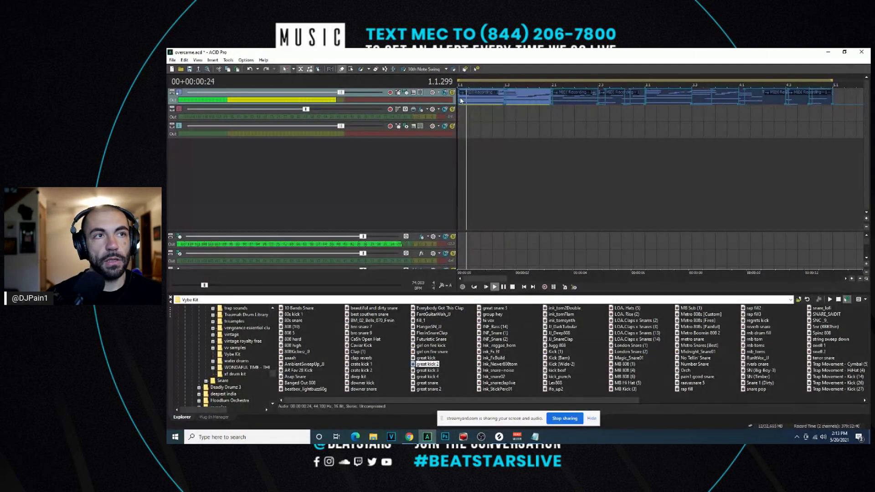
pyautogui.press('space')
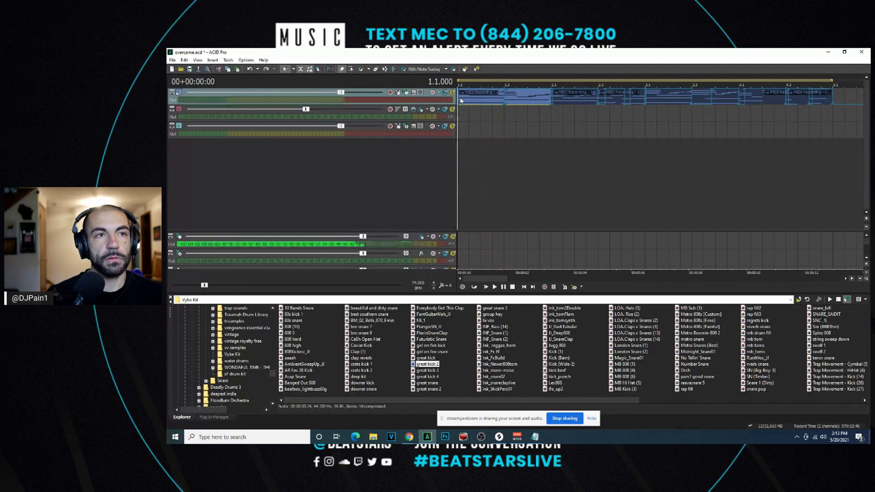
pyautogui.press('space')
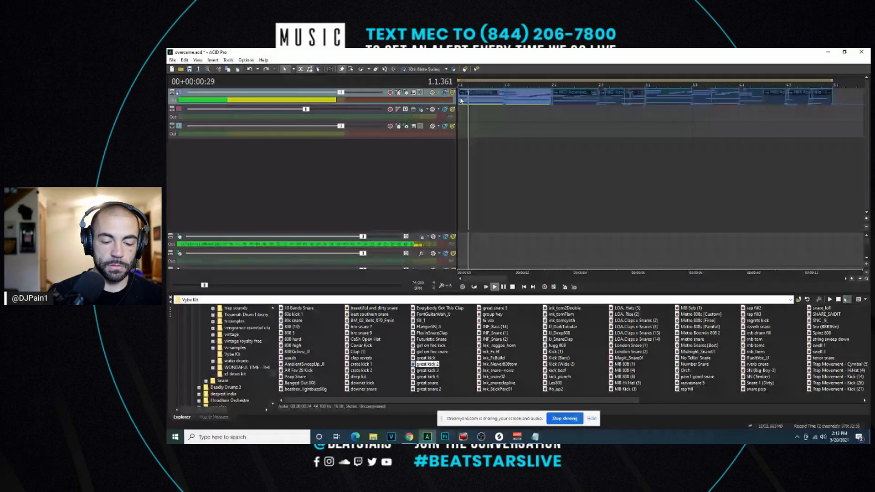
pyautogui.press('space')
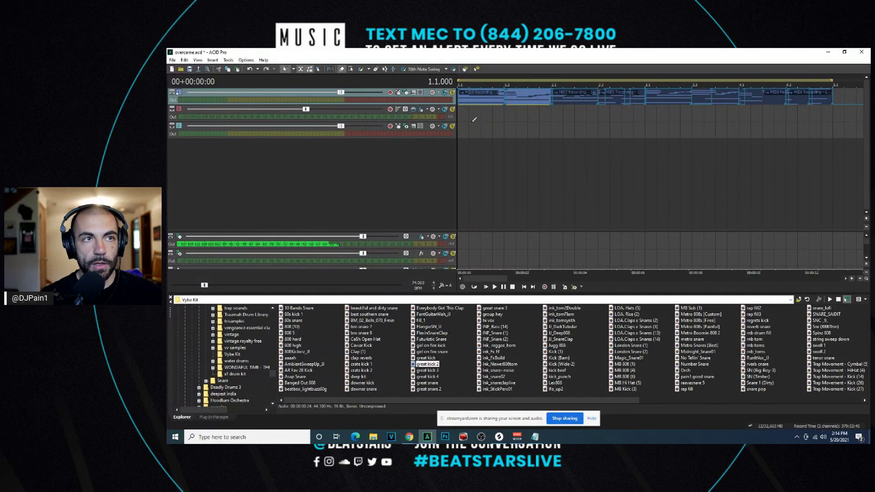
# Set the session key of Arcade's 2gether kit to D min, and move the synth window clear of the timeline.
pyautogui.click(469, 113)
pyautogui.click(274, 257)
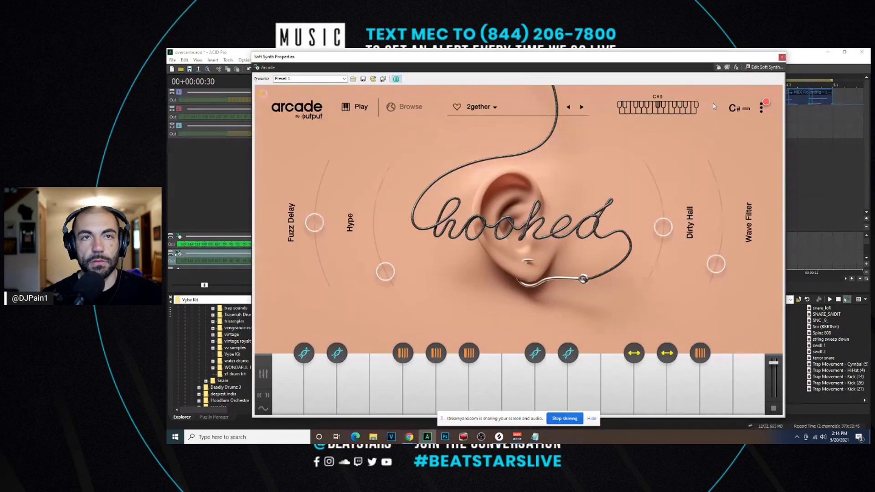
pyautogui.click(738, 108)
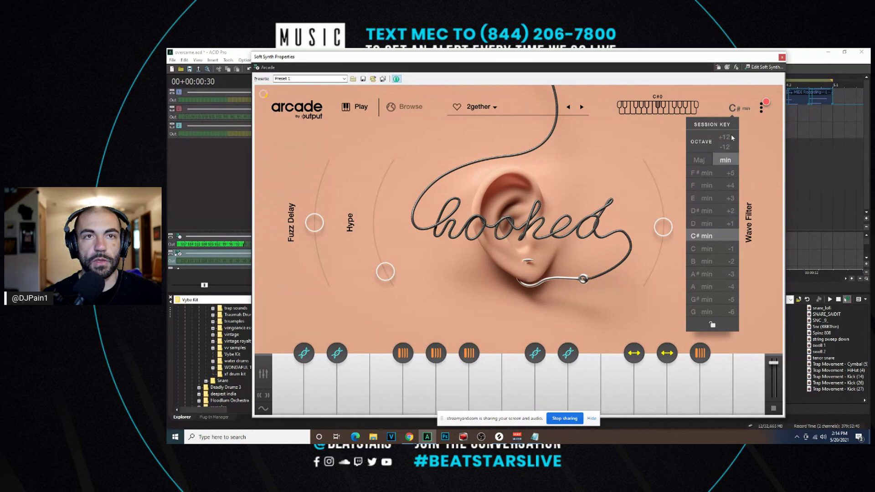
pyautogui.moveTo(730, 56); pyautogui.dragTo(581, 56)
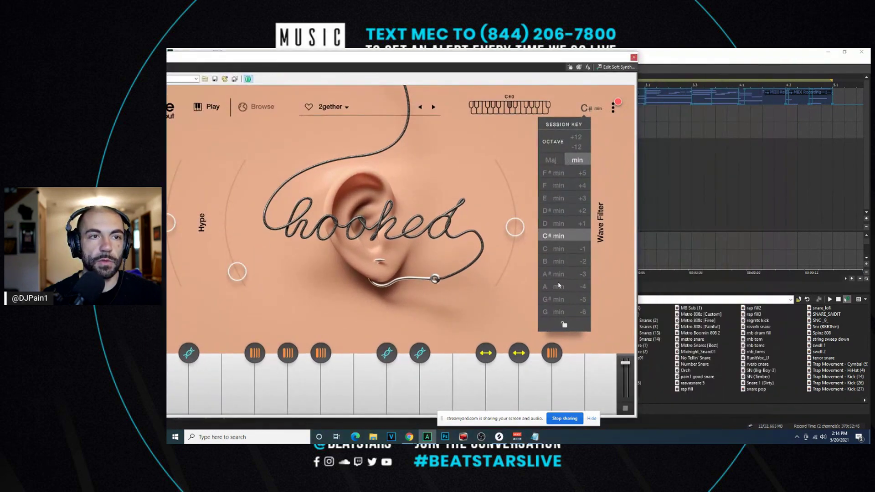
pyautogui.click(558, 223)
pyautogui.moveTo(342, 59); pyautogui.dragTo(871, 85)
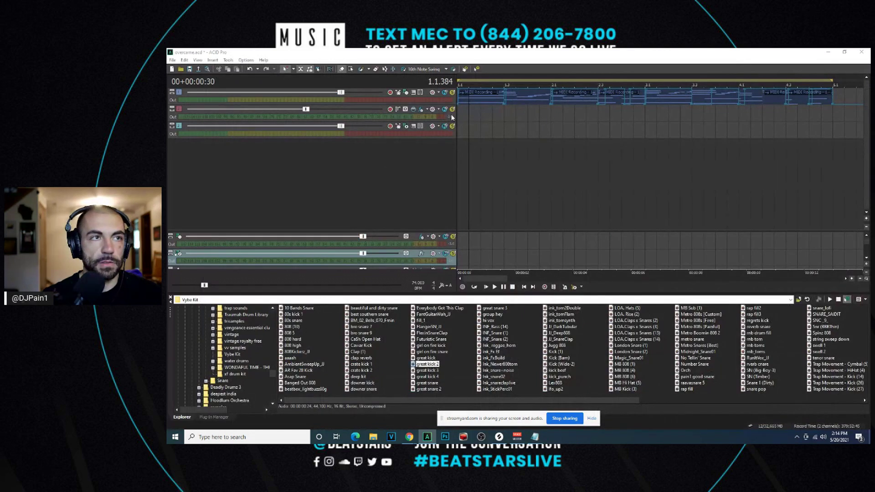
# Arm the third track, rehearse the Arcade part over the loop, and record it from measure 1 to just past measure 5.
pyautogui.click(391, 126)
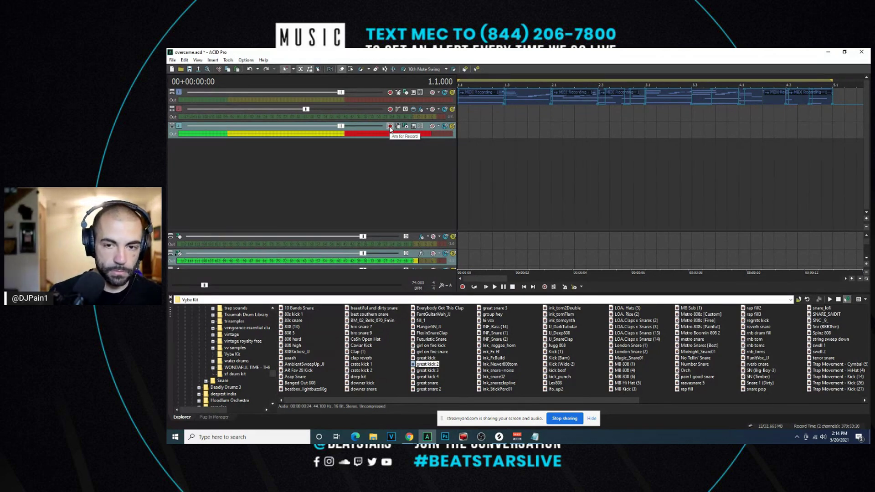
pyautogui.press('space')
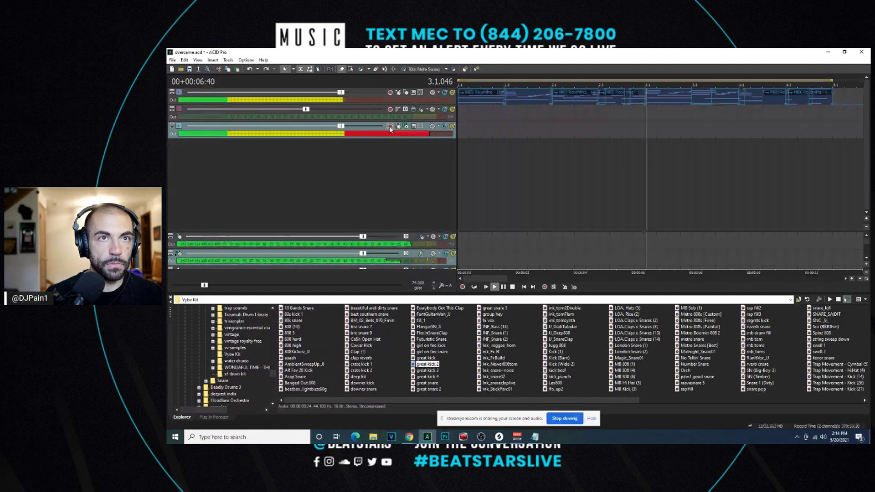
pyautogui.press('space')
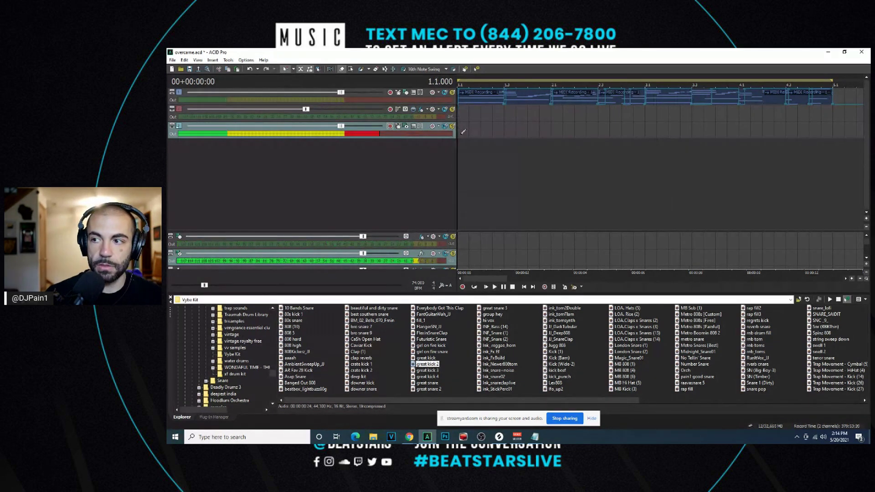
pyautogui.hotkey('ctrl', 'r')
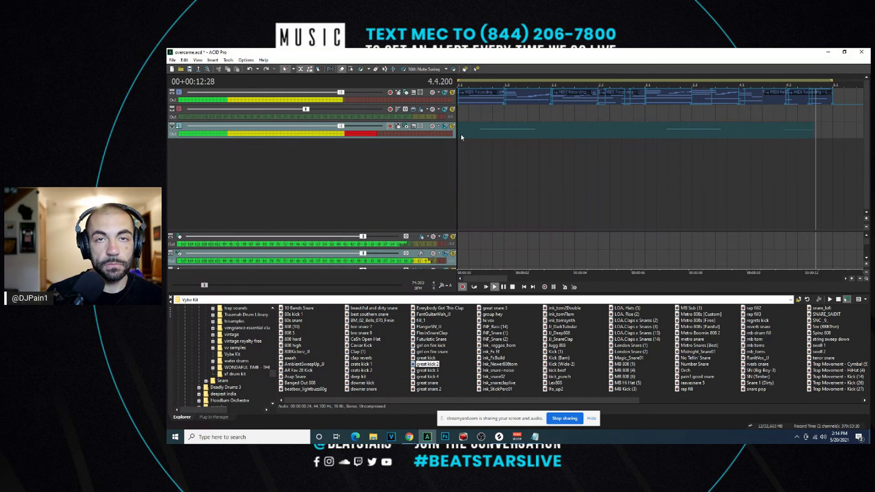
pyautogui.press('space')
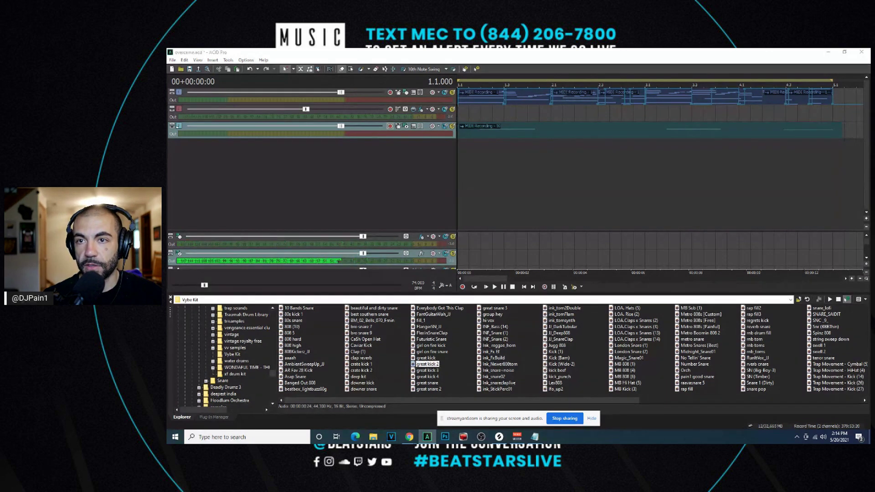
# Audition the recorded Arcade clip on the third track with the loop from the start while lowering the second bus's volume.
pyautogui.hotkey('alt', 'Tab')
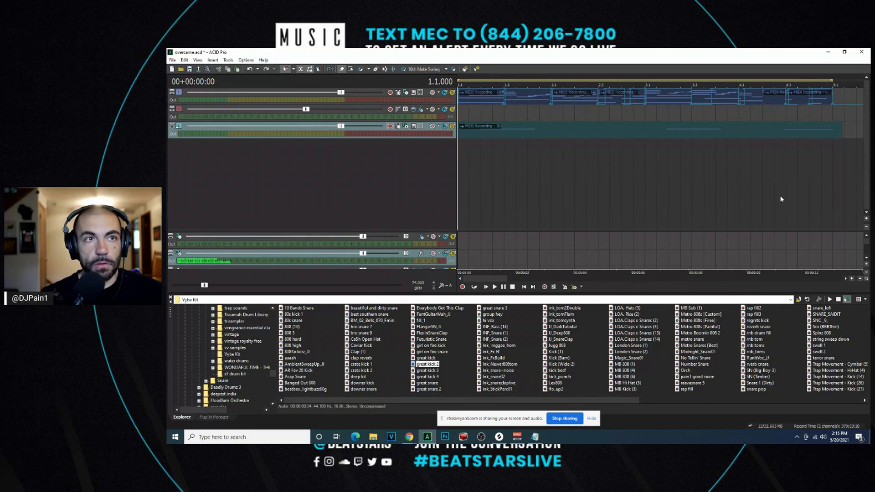
pyautogui.click(553, 130)
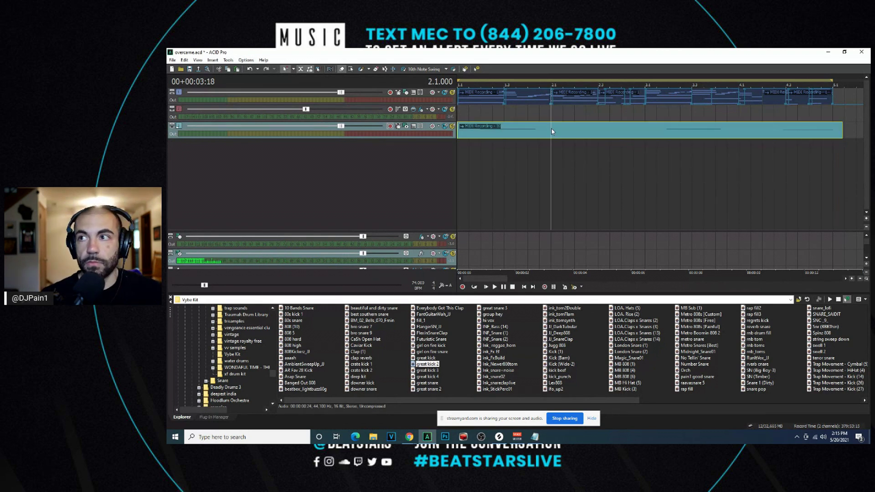
pyautogui.click(184, 60)
pyautogui.click(240, 210)
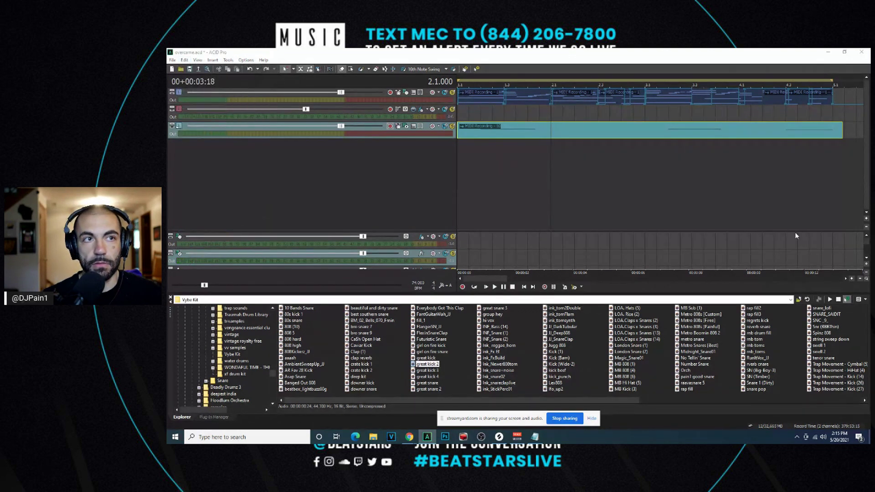
pyautogui.click(463, 130)
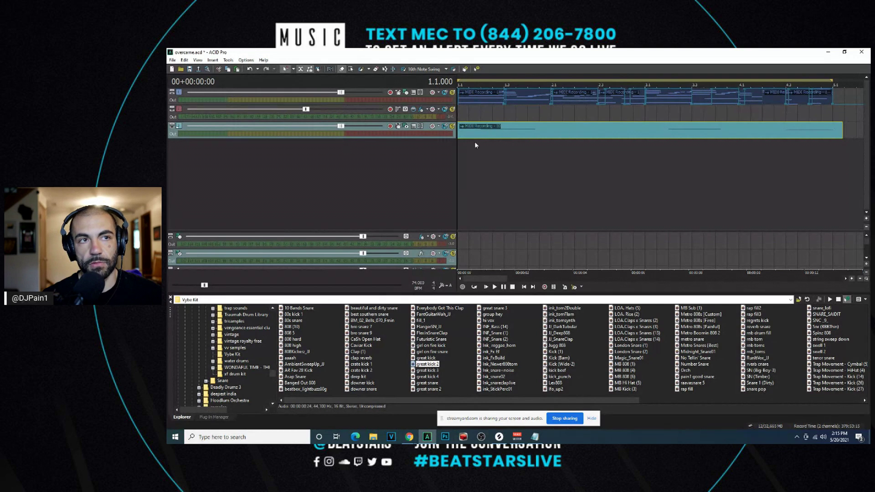
pyautogui.press('space')
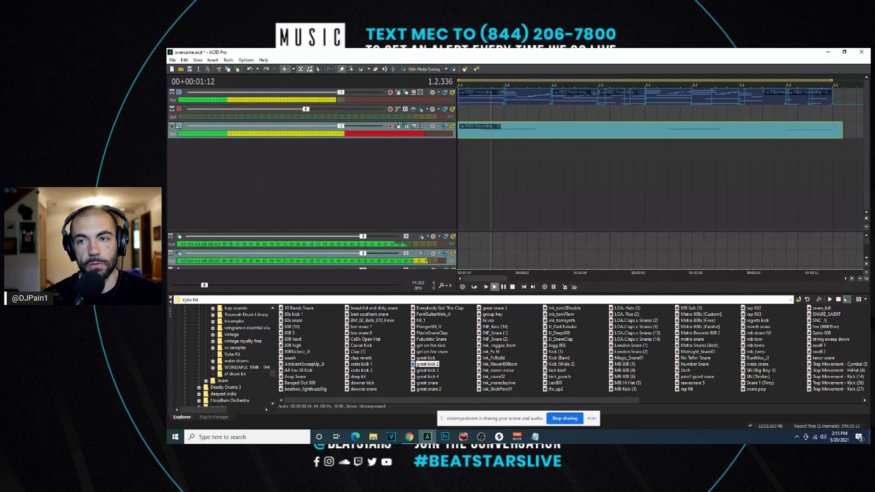
pyautogui.press('space')
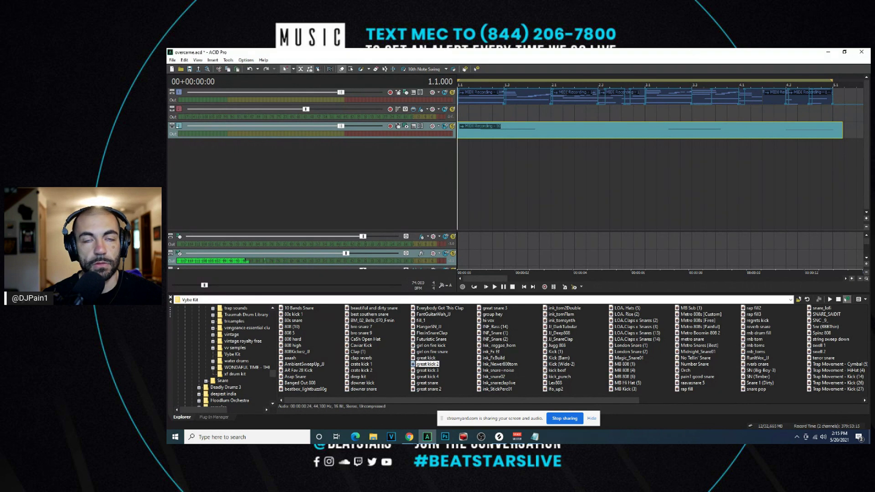
pyautogui.press('space')
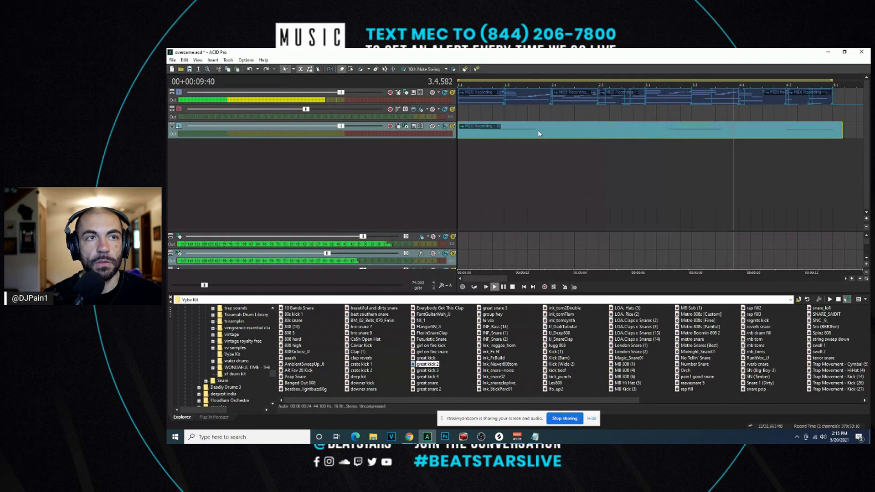
pyautogui.scroll(-3, 557, 146)
pyautogui.press('space')
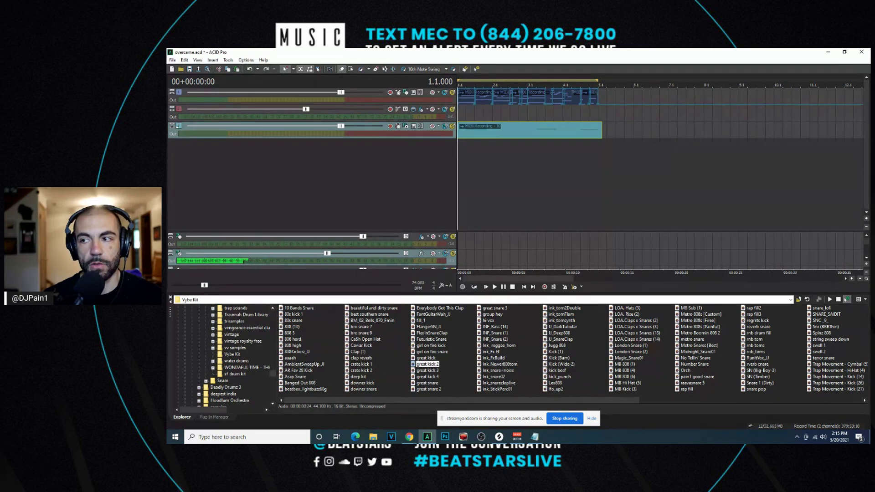
# Save the overcame project.
pyautogui.click(173, 59)
pyautogui.click(183, 88)
# Trim the Arcade clip to end at measure 5 and move its track above the empty second track.
pyautogui.moveTo(601, 130); pyautogui.dragTo(598, 130)
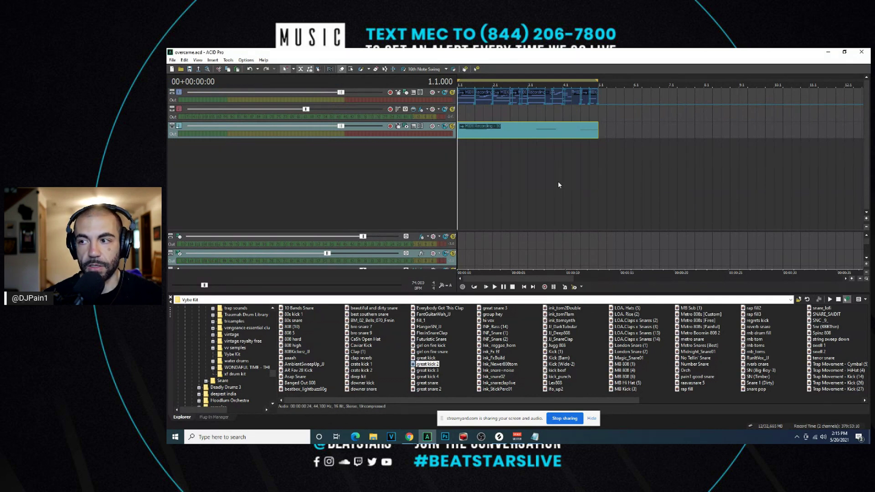
pyautogui.moveTo(179, 128); pyautogui.dragTo(179, 109)
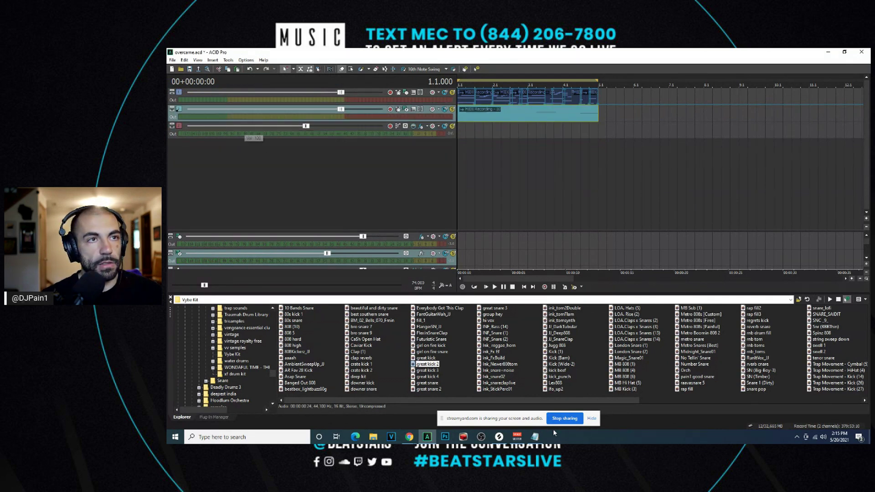
# Switch to Splice, audition adlib vocal samples, and bring DSS_vocal_adlib_long_shot_Gm.wav into the project as a new fourth track.
pyautogui.click(500, 436)
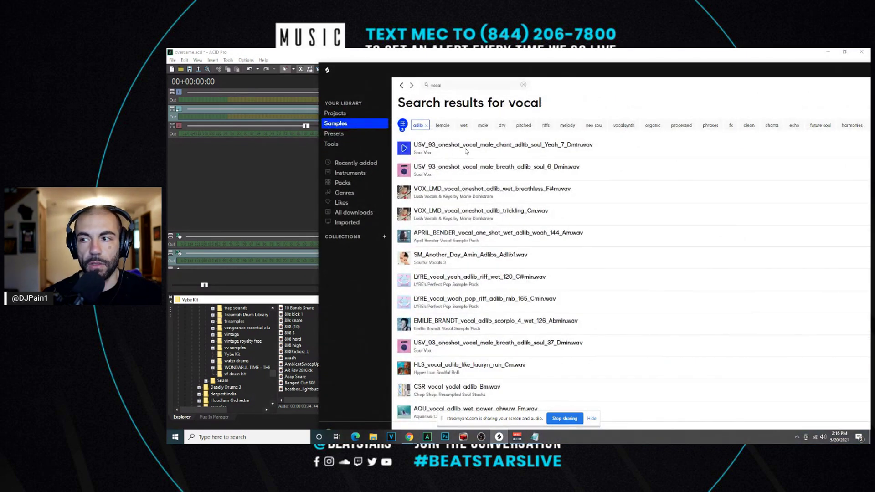
pyautogui.scroll(-1, 490, 261)
pyautogui.scroll(-3, 489, 261)
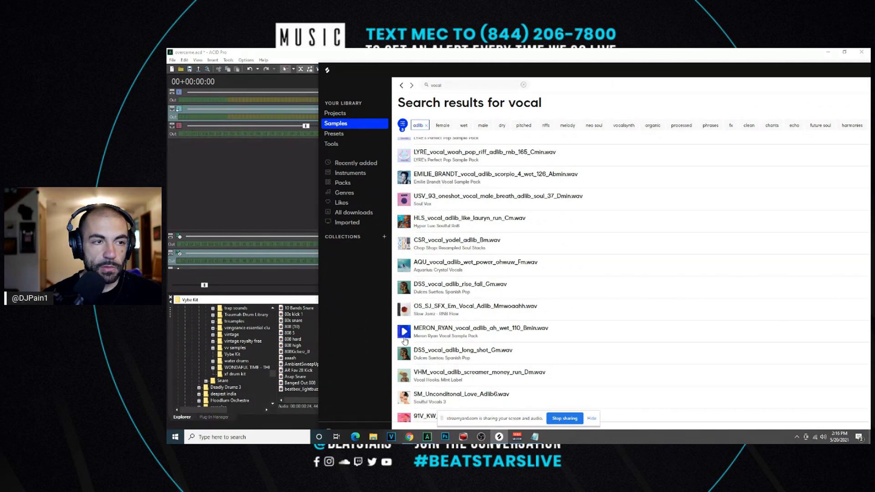
pyautogui.click(403, 354)
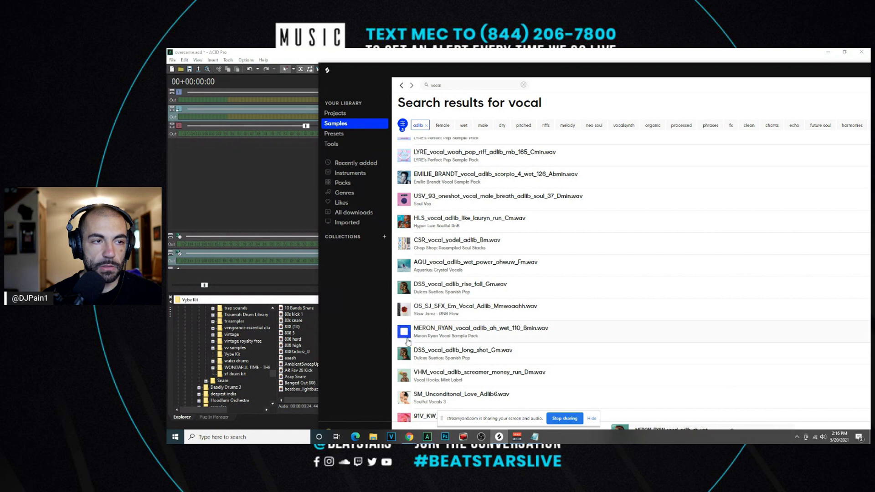
pyautogui.moveTo(406, 357); pyautogui.dragTo(246, 146)
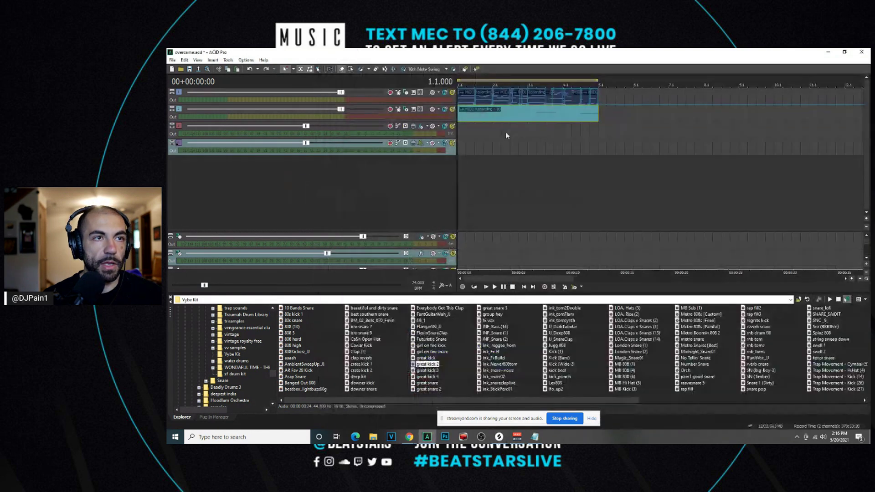
# Enlarge the fourth track's height, paint the vocal adlib sample in from measure 1, and transpose the clip down.
pyautogui.click(467, 147)
pyautogui.press('space')
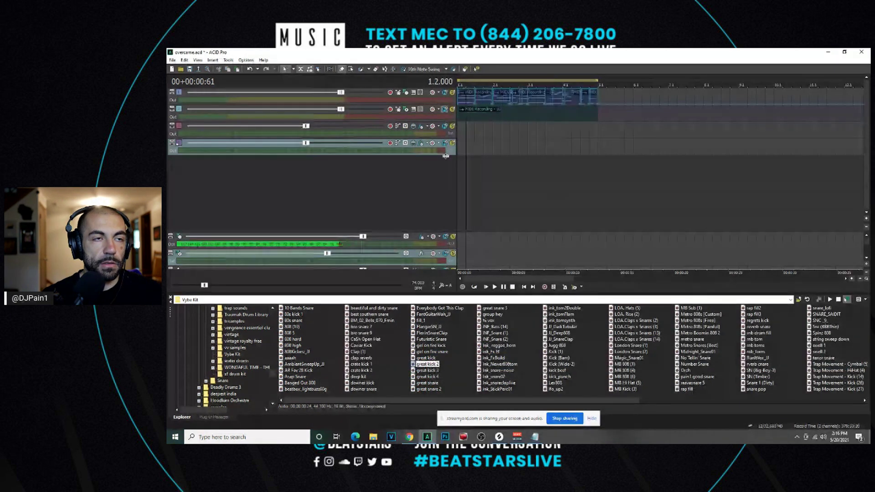
pyautogui.moveTo(446, 156); pyautogui.dragTo(445, 175)
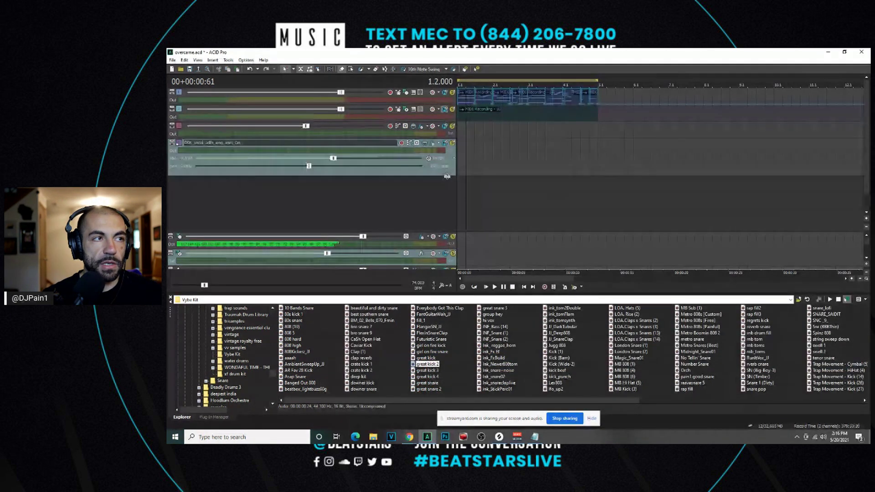
pyautogui.click(462, 155)
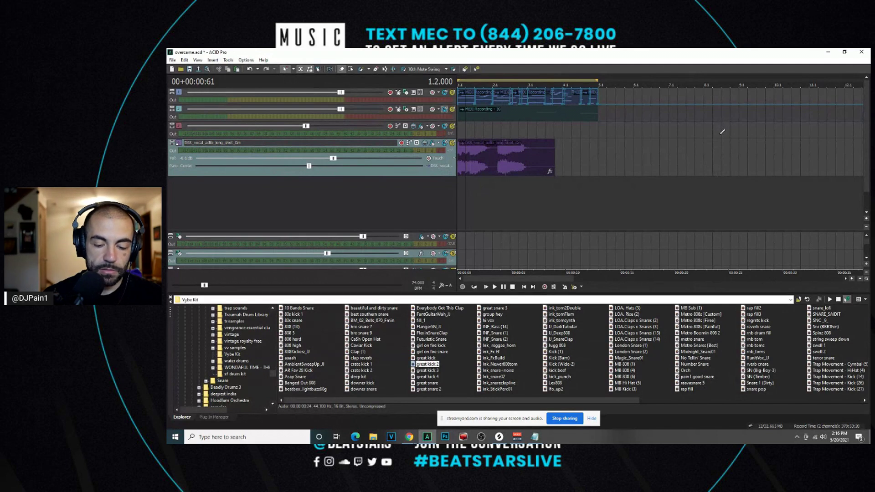
pyautogui.click(464, 174)
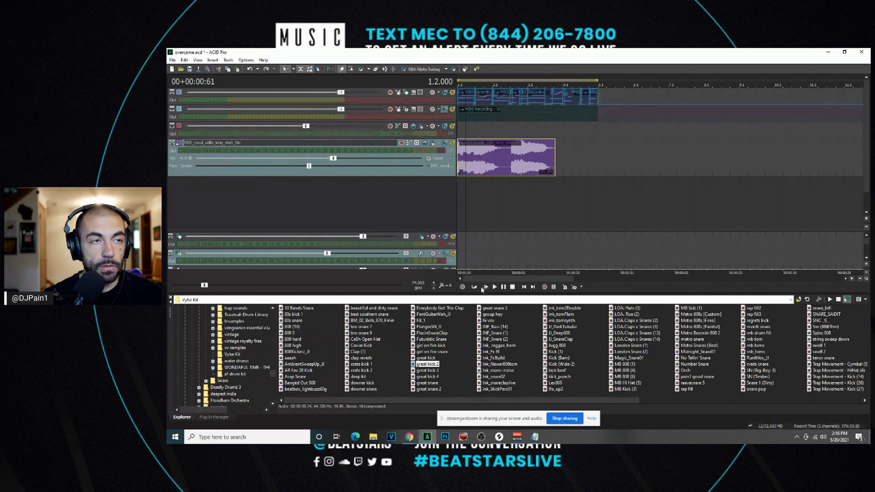
# Play the vocal adlib clip with the loop and lower its track volume.
pyautogui.press('space')
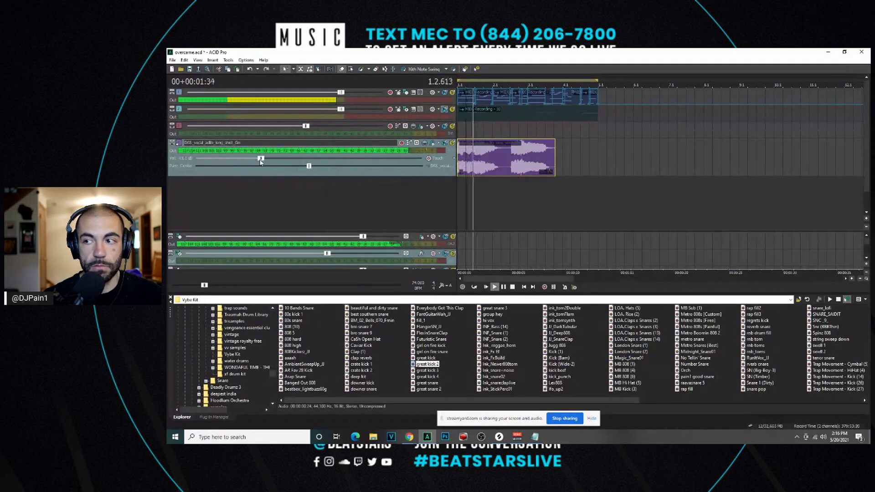
pyautogui.scroll(4, 547, 181)
pyautogui.scroll(-3, 565, 173)
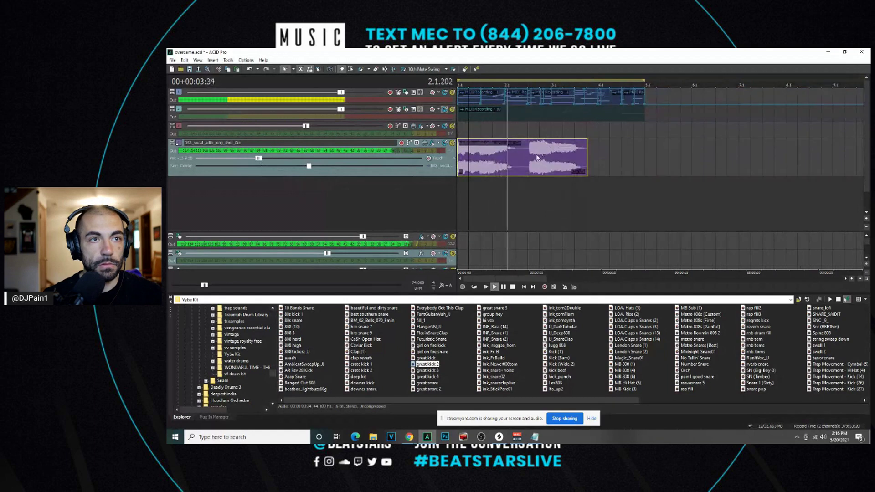
pyautogui.scroll(3, 581, 168)
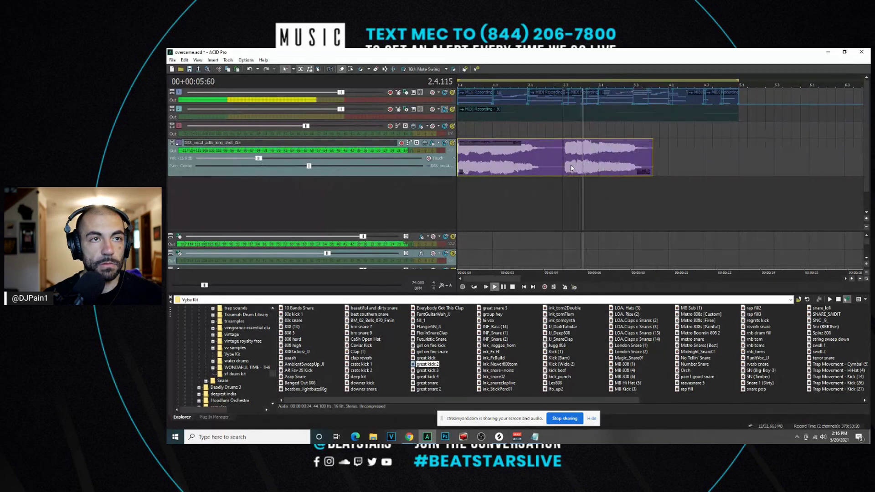
pyautogui.scroll(2, 579, 162)
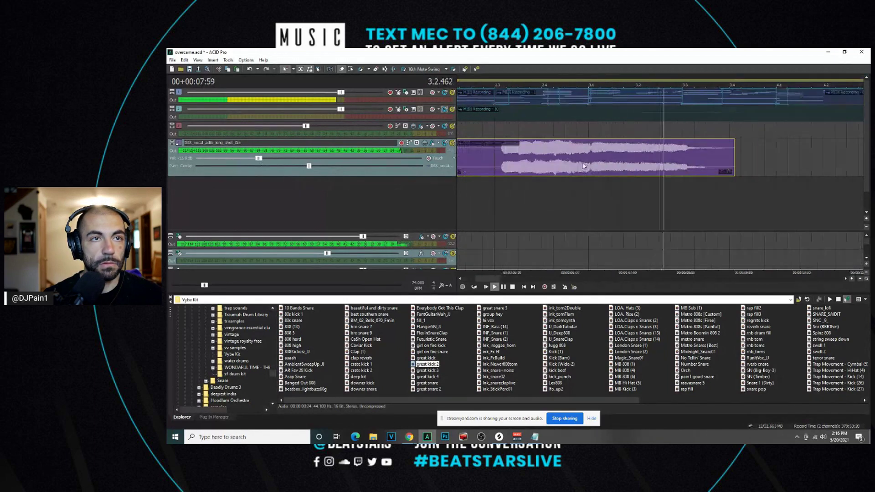
# Cut off the adlib clip's first phrase at about 2.3.096 and move the second phrase to the start at 1.1.000.
pyautogui.scroll(-6, 568, 155)
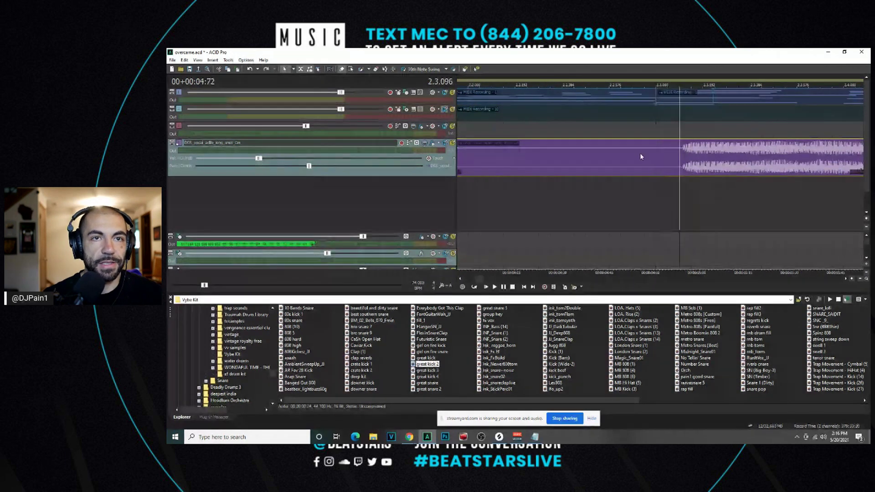
pyautogui.hotkey('ctrl', 'z')
pyautogui.press('space')
pyautogui.scroll(10, 462, 159)
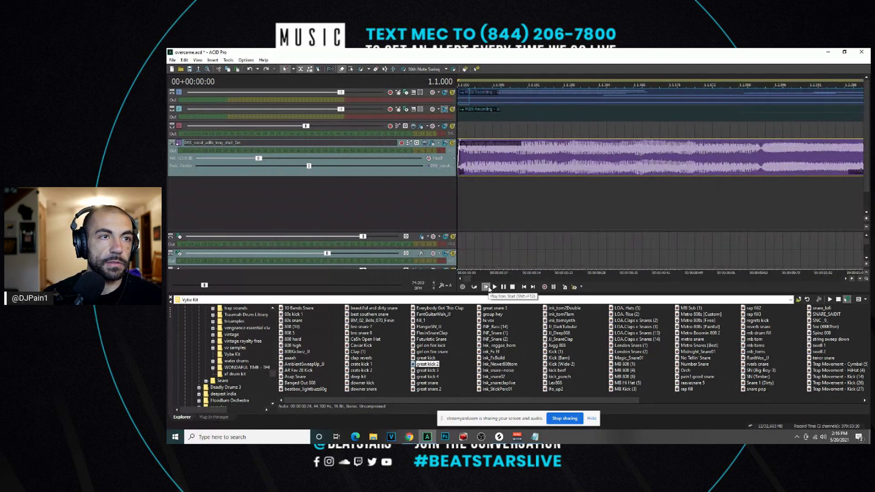
# Fine-tune the adlib phrase's pitch and lower its track volume to -21.7 dB while playing it with the loop.
pyautogui.press('space')
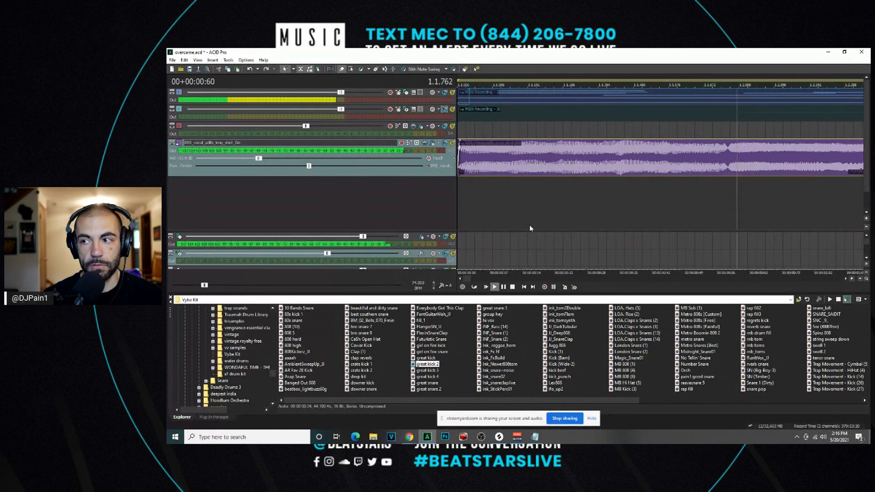
pyautogui.scroll(-6, 529, 222)
pyautogui.scroll(-2, 530, 219)
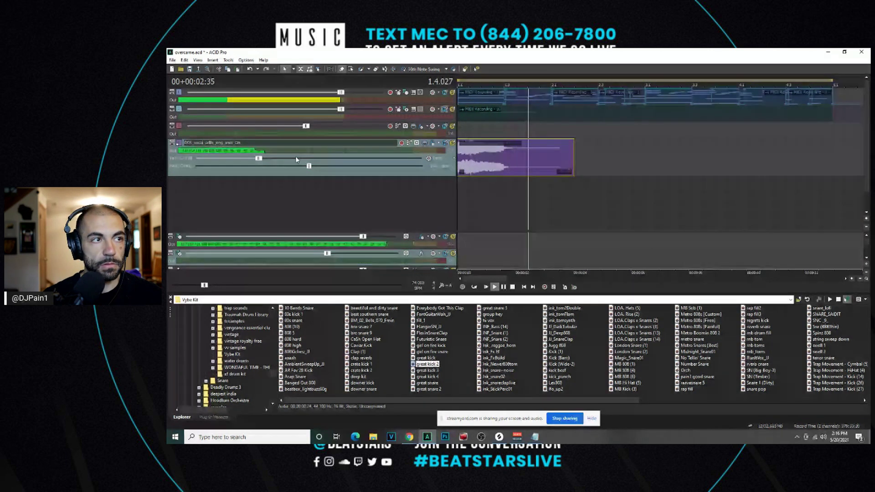
pyautogui.press('space')
pyautogui.click(445, 143)
pyautogui.click(749, 109)
pyautogui.click(510, 180)
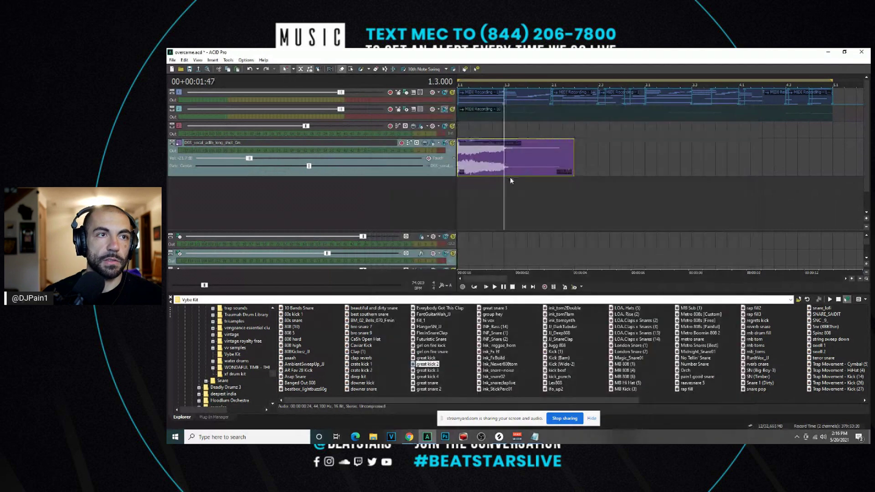
pyautogui.press('space')
pyautogui.press('space')
pyautogui.press('space')
# Add the Pitchproof and Renaissance Bass plug-ins after Track EQ in the vocal adlib track's effect chain.
pyautogui.click(445, 143)
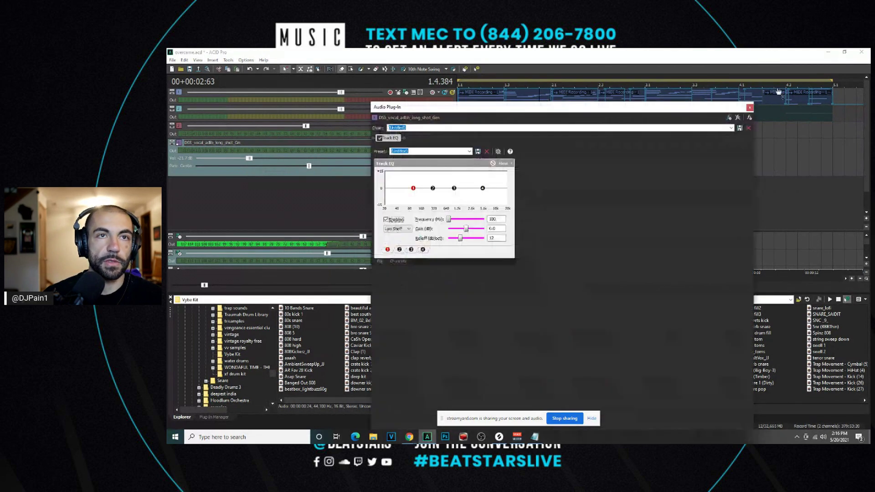
pyautogui.click(736, 118)
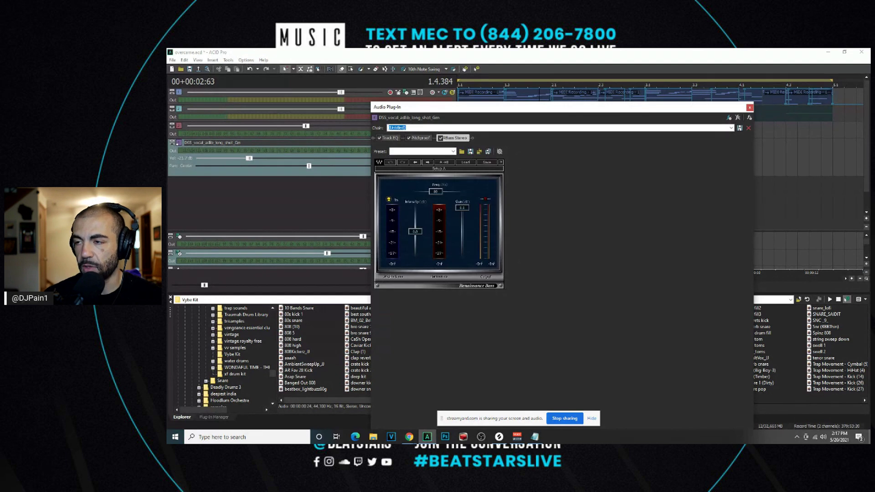
pyautogui.click(419, 138)
pyautogui.click(455, 138)
# Remove Renaissance Bass from the vocal track's effect chain and add the stereo Renaissance Reverb after Pitchproof instead.
pyautogui.rightClick(458, 137)
pyautogui.click(474, 170)
pyautogui.click(729, 119)
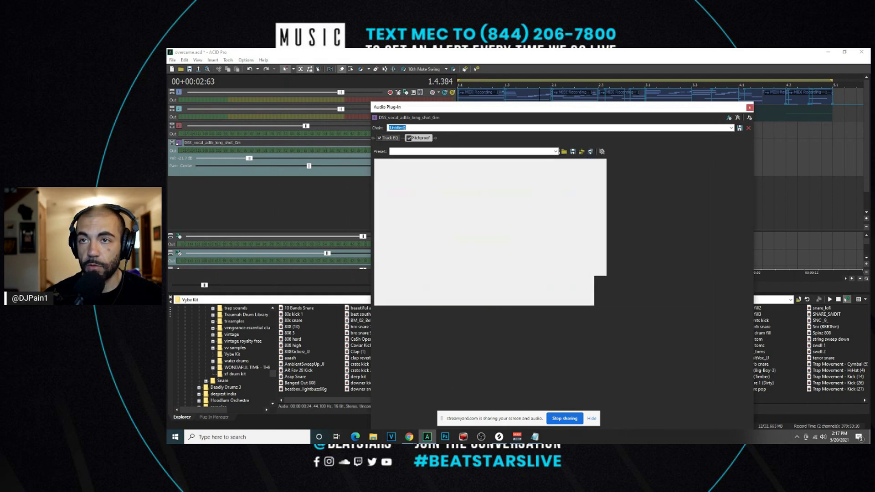
pyautogui.click(422, 139)
# Set Pitchproof's pitch shift to +12 and transpose the adlib clip down, keeping the plug-in window clear of the clip.
pyautogui.click(542, 235)
pyautogui.click(437, 207)
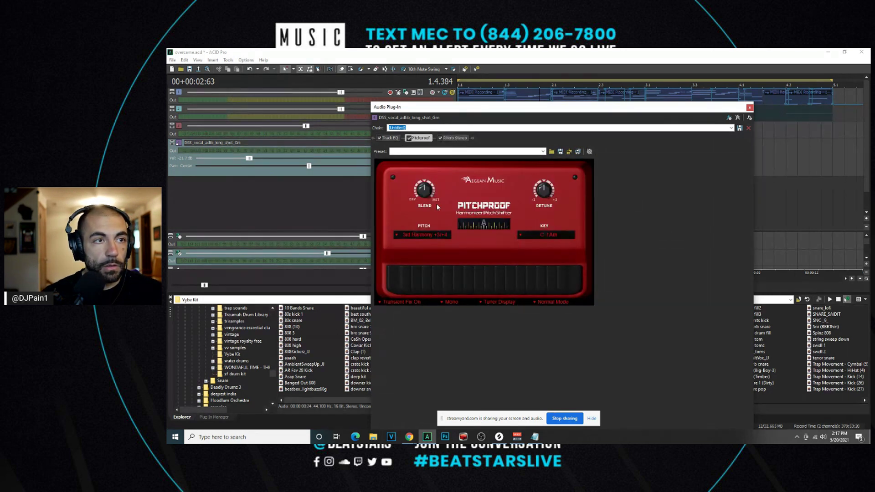
pyautogui.click(397, 235)
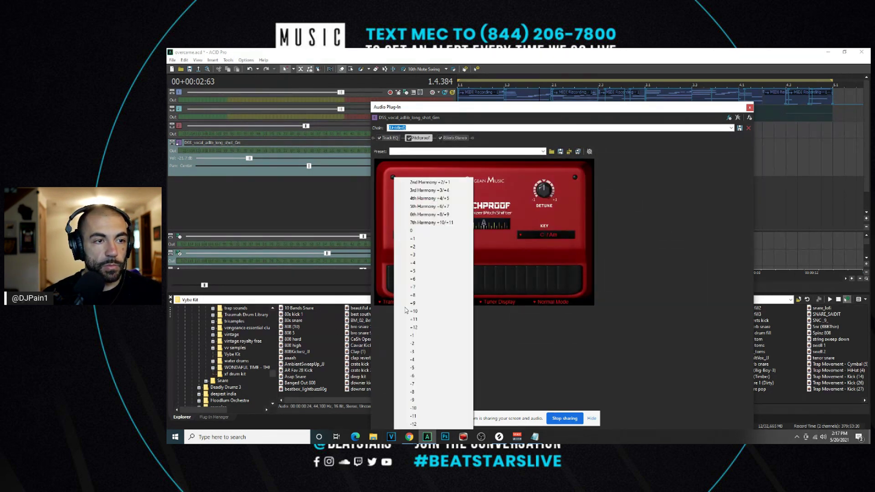
pyautogui.click(427, 329)
pyautogui.moveTo(427, 109); pyautogui.dragTo(703, 133)
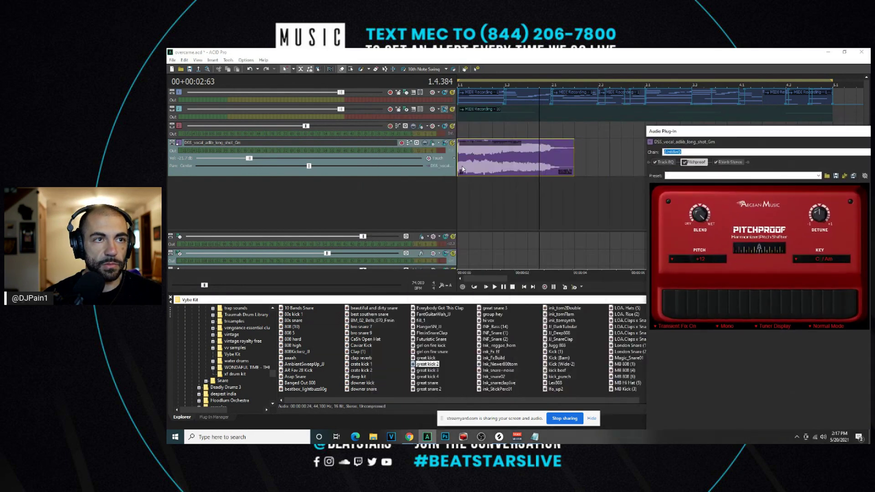
pyautogui.moveTo(738, 131); pyautogui.dragTo(603, 110)
# Roll off the lows in the Renaissance Reverb's reverb EQ by moving its low band to a higher frequency and lower gain.
pyautogui.click(594, 141)
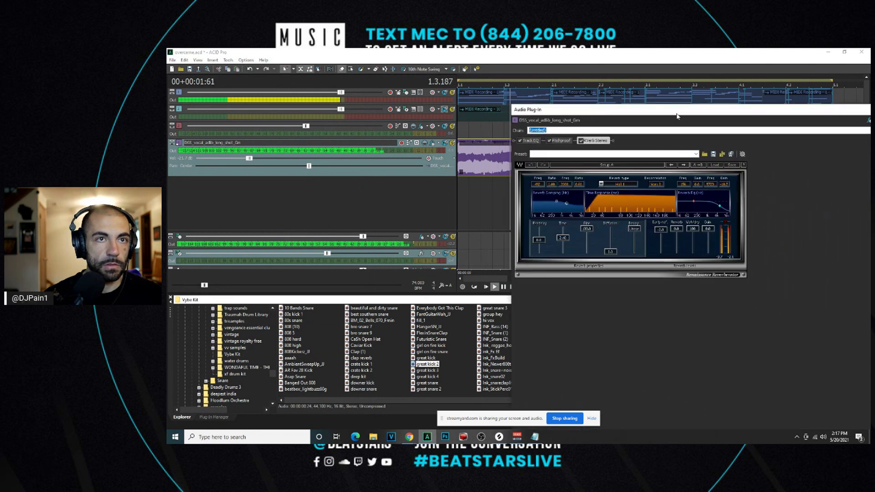
pyautogui.moveTo(677, 116); pyautogui.dragTo(560, 109)
pyautogui.moveTo(574, 196); pyautogui.dragTo(591, 201)
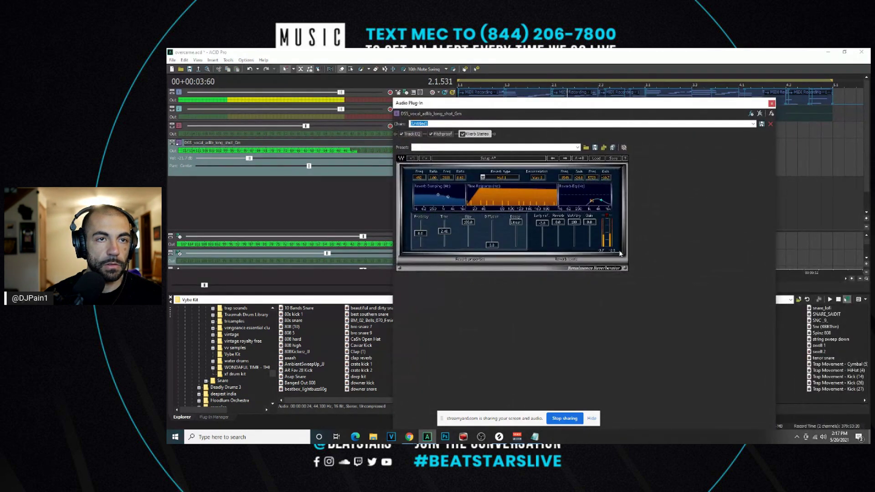
# Raise the Renaissance Reverb's damping frequency, lengthen its time, lower its wet/dry mix, and play the soloed vocal adlib.
pyautogui.moveTo(439, 198); pyautogui.dragTo(446, 199)
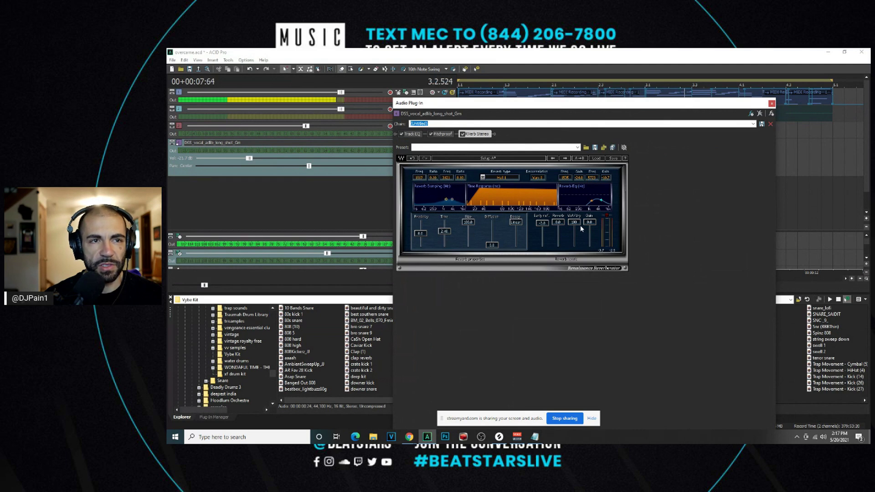
pyautogui.moveTo(444, 231); pyautogui.dragTo(457, 203)
pyautogui.moveTo(575, 231); pyautogui.dragTo(575, 226)
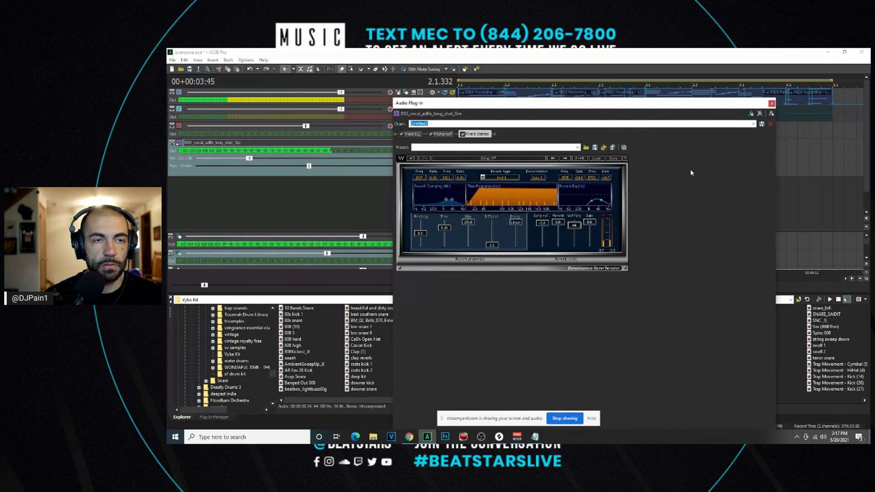
pyautogui.click(772, 103)
pyautogui.press('space')
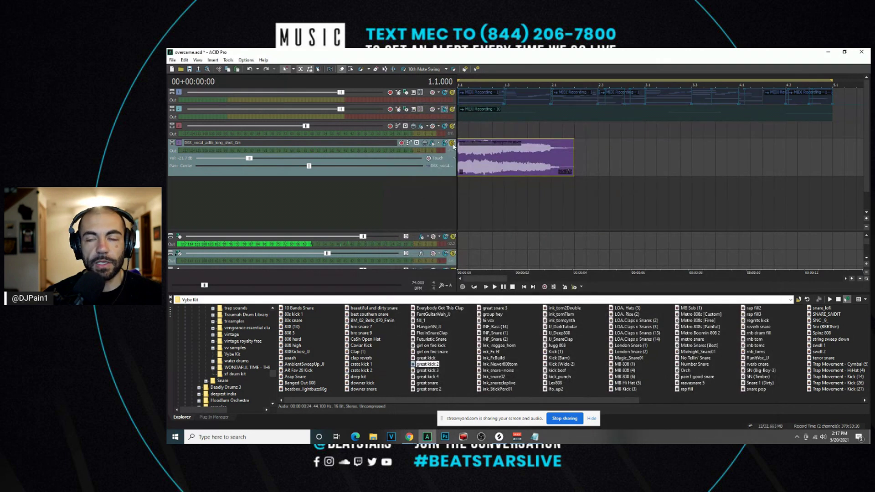
pyautogui.press('space')
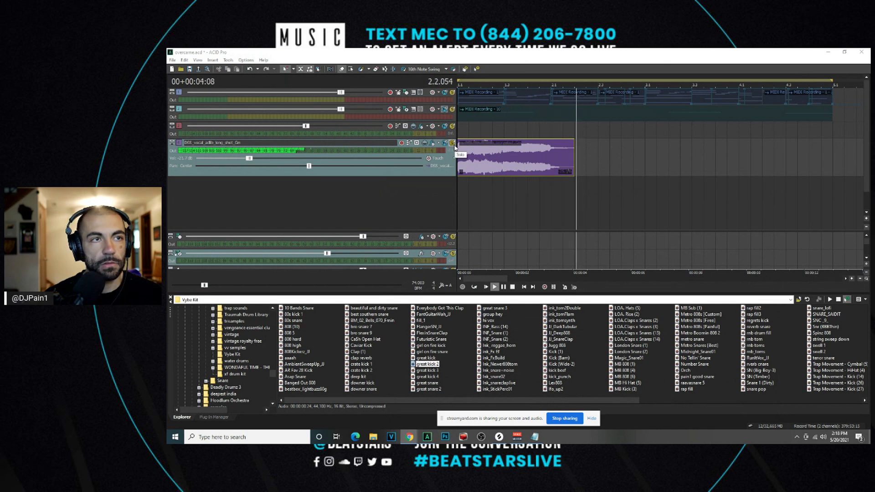
pyautogui.press('space')
# Unsolo and delete the vocal adlib track, and play the remaining MIDI loop.
pyautogui.click(445, 112)
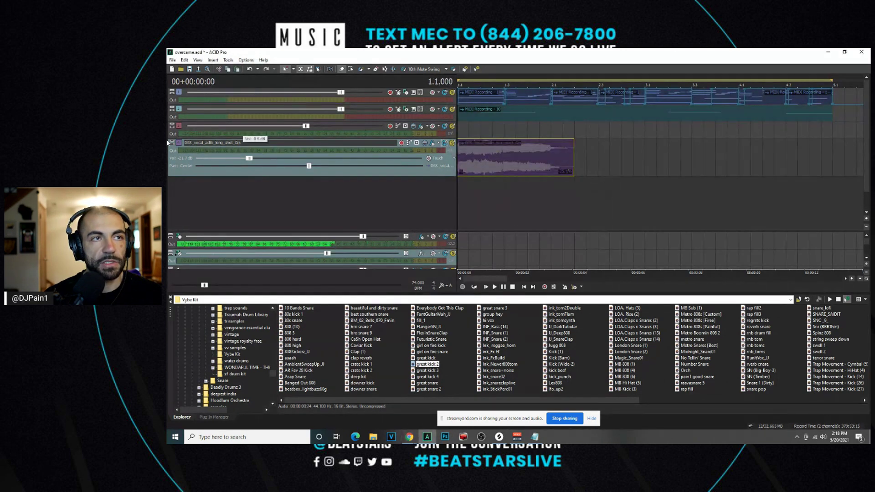
pyautogui.press('Delete')
pyautogui.scroll(-4, 464, 131)
pyautogui.press('space')
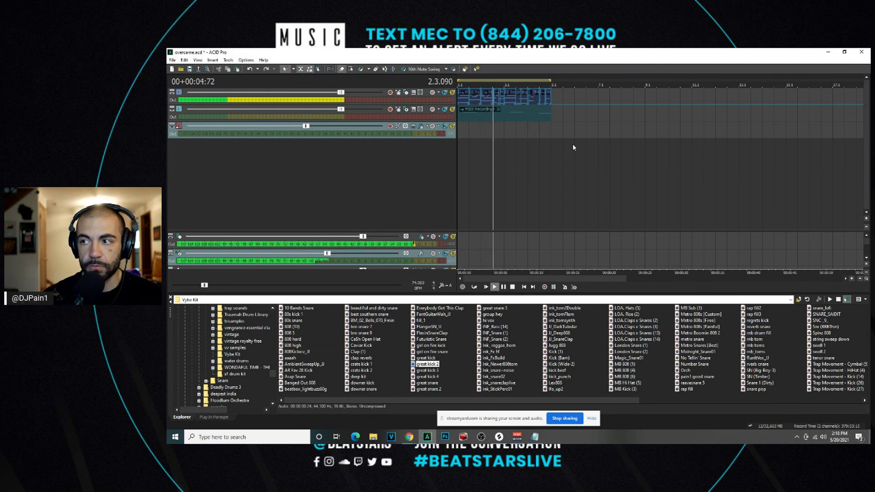
pyautogui.press('space')
# Draw an 808 event on the third track starting at 1.1.
pyautogui.scroll(2, 537, 135)
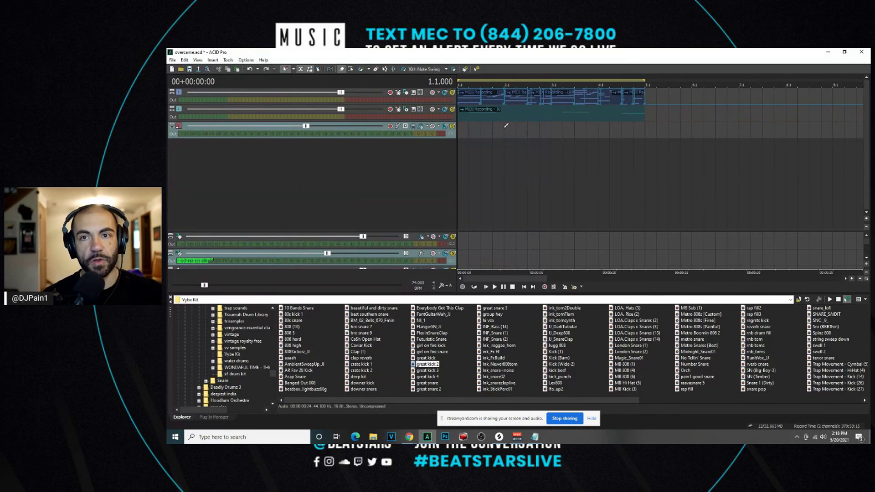
pyautogui.click(462, 130)
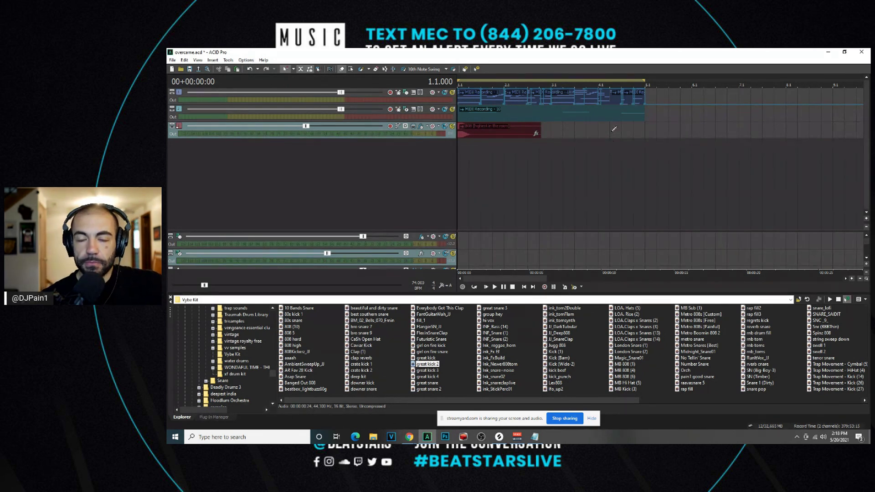
pyautogui.scroll(5, 461, 136)
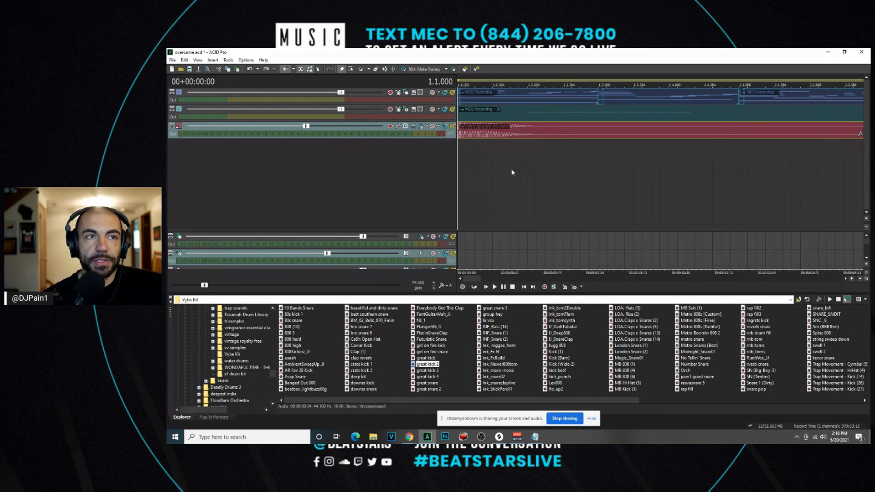
pyautogui.scroll(-5, 500, 173)
pyautogui.scroll(1, 518, 175)
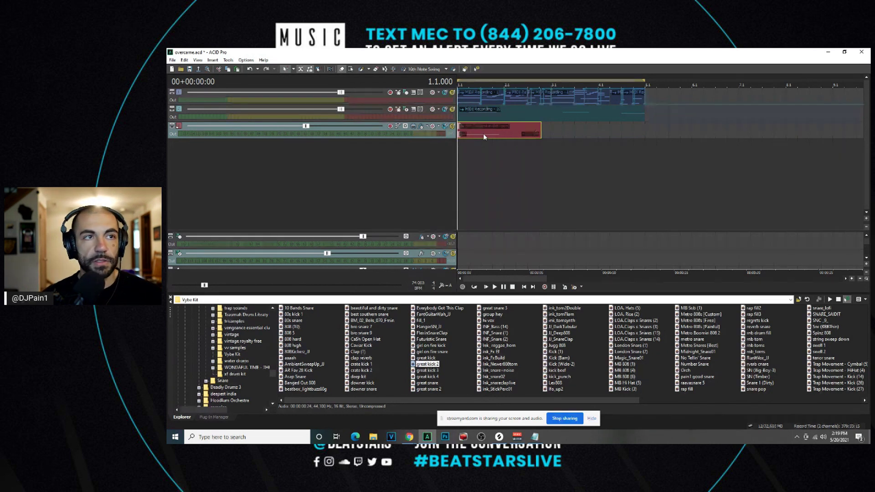
pyautogui.scroll(2, 484, 133)
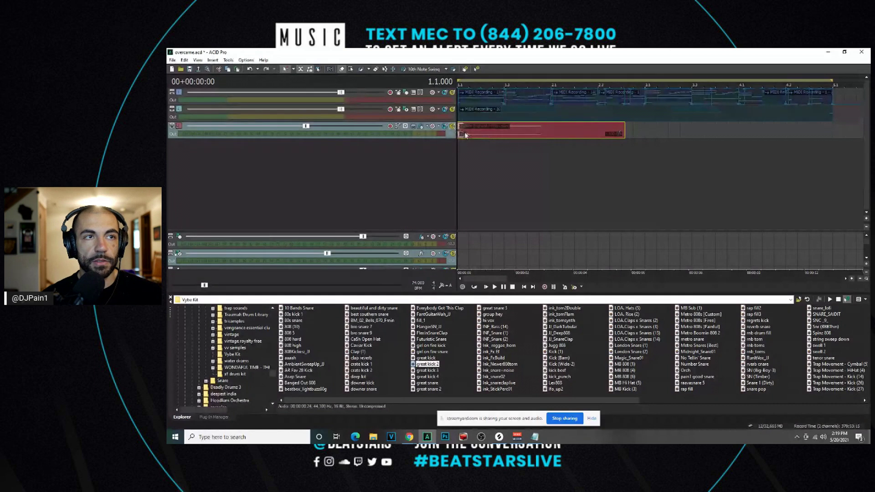
# Adjust the pitch of the 808 event at 1.1 to fit the loop, auditioning it during playback.
pyautogui.press('space')
pyautogui.press('space')
pyautogui.press('space')
pyautogui.press('space')
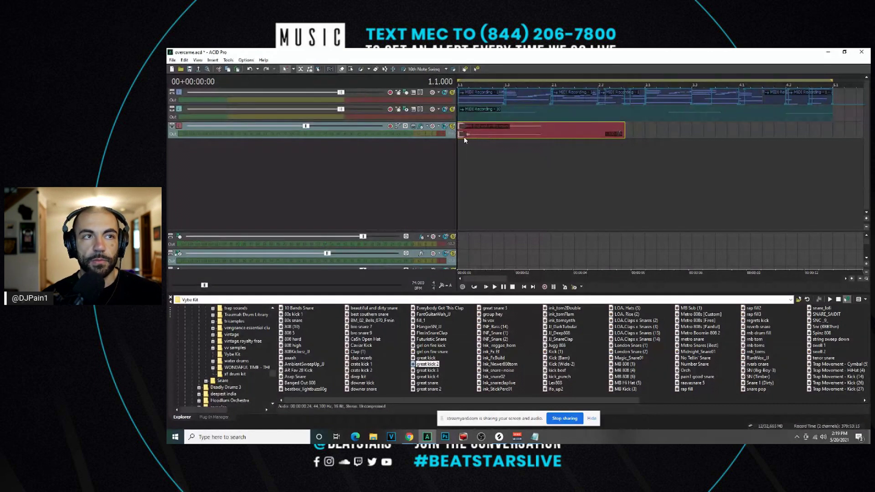
pyautogui.press('space')
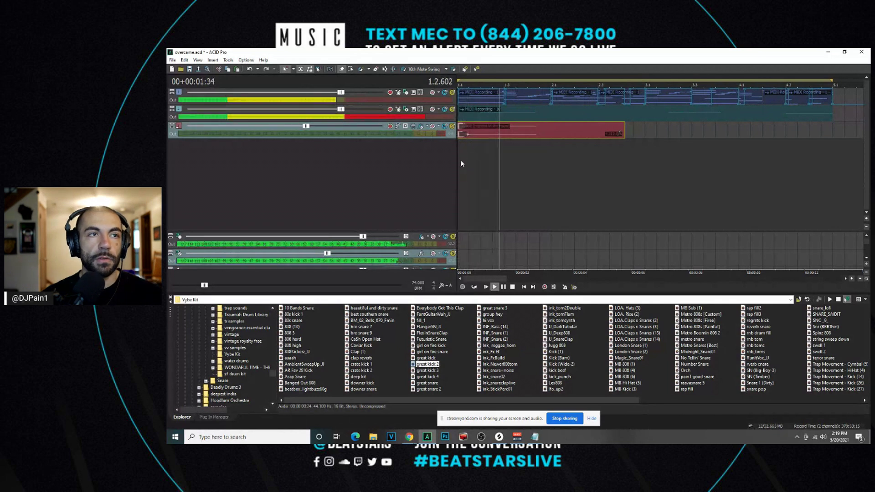
pyautogui.click(465, 133)
pyautogui.press('space')
pyautogui.click(461, 151)
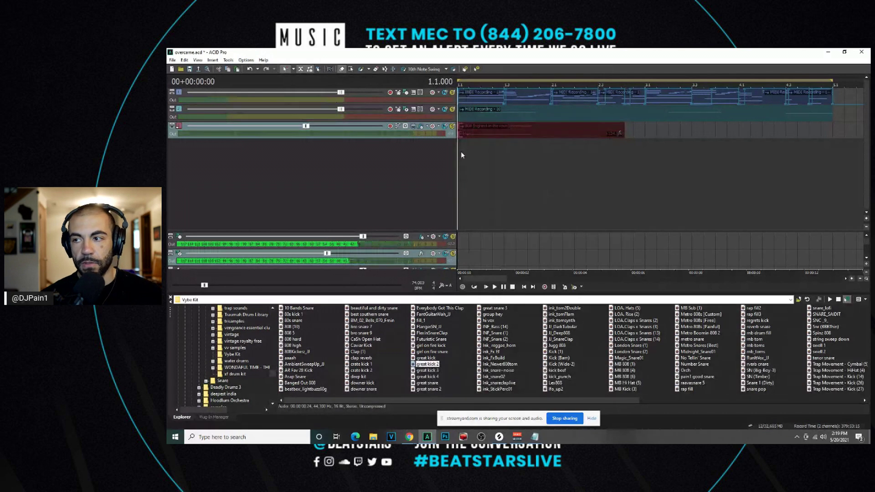
pyautogui.click(463, 135)
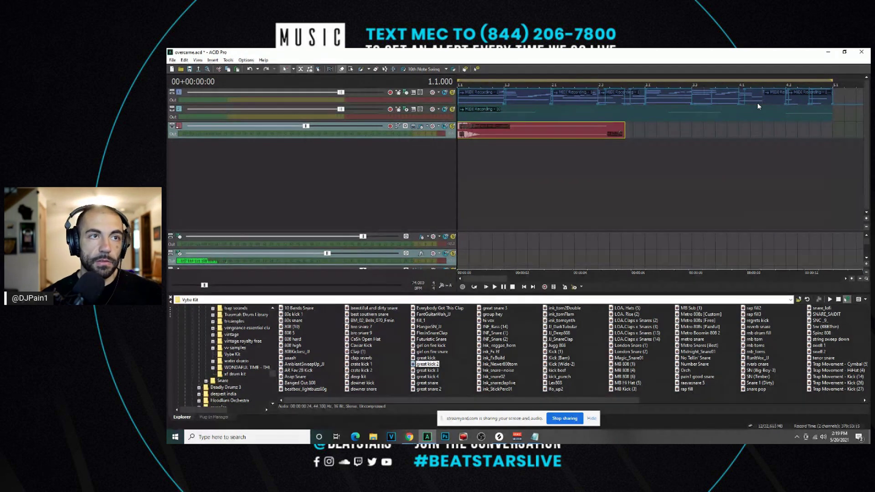
pyautogui.press('space')
pyautogui.press('space')
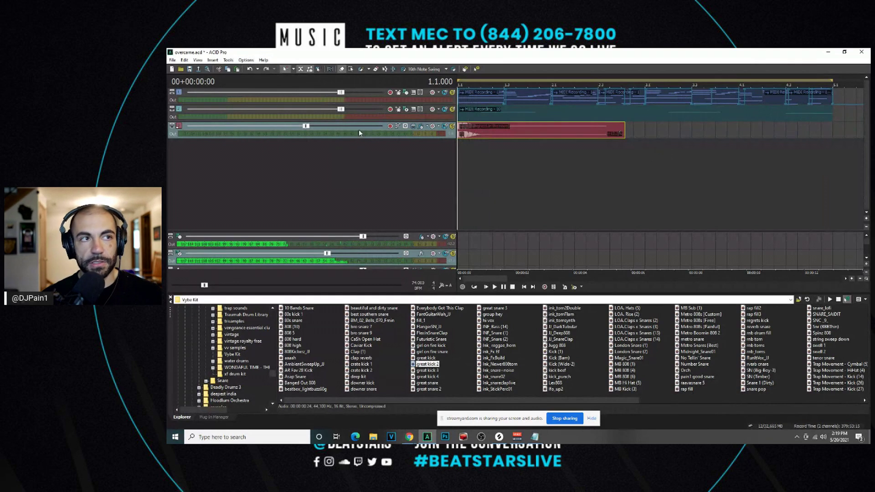
# Lower the 808 track's volume and trim its event to end at 1.3.
pyautogui.moveTo(306, 127); pyautogui.dragTo(273, 127)
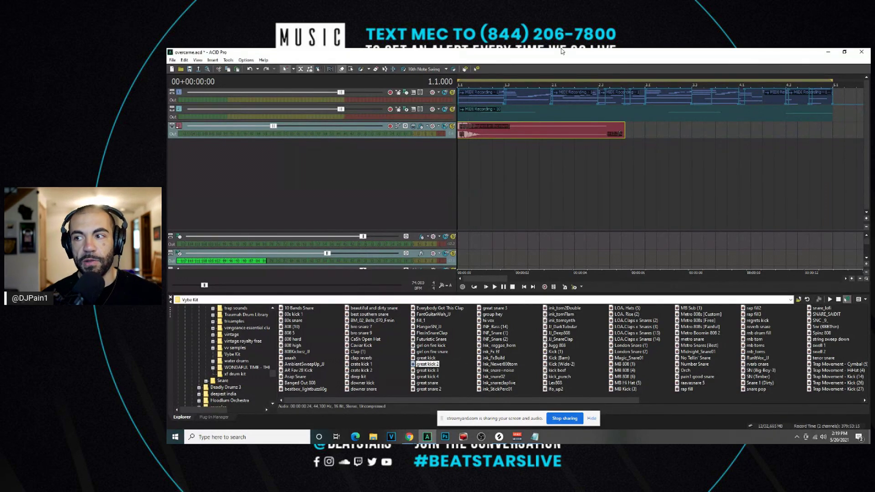
pyautogui.click(487, 288)
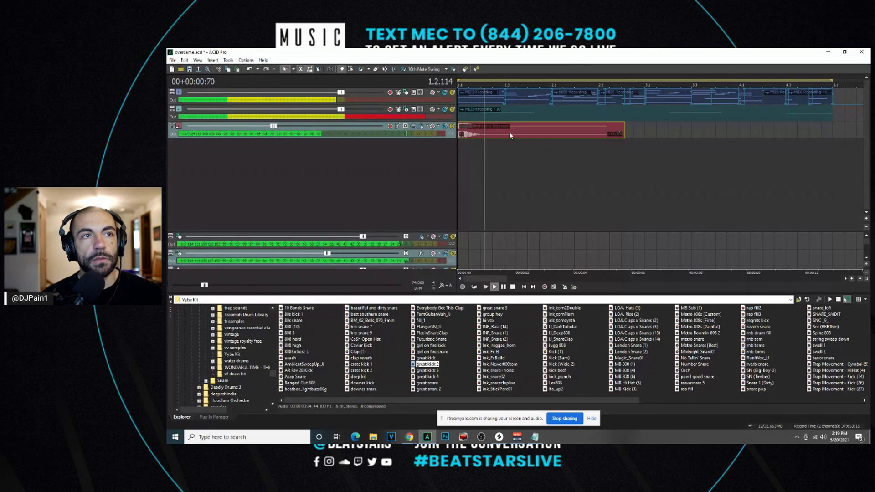
pyautogui.hotkey('ctrl', 'z')
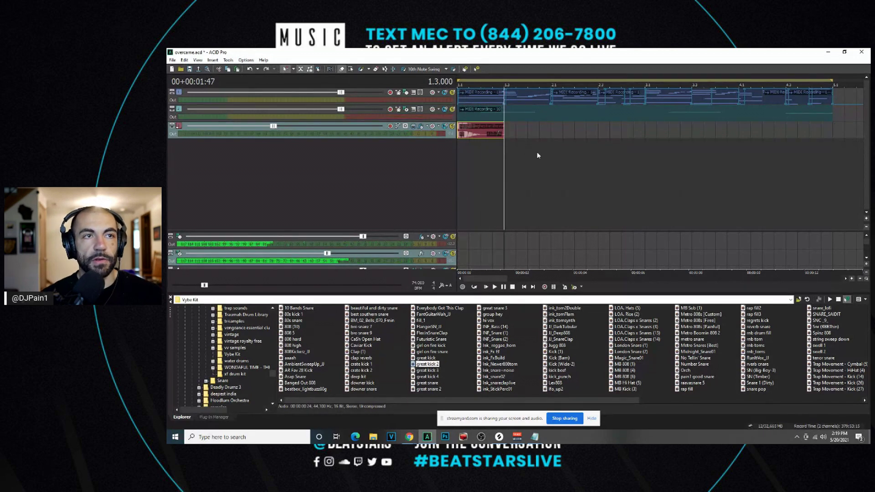
# Paste copies of the trimmed 808 event at 1.3 and 2.1, playing them against the loop.
pyautogui.click(505, 152)
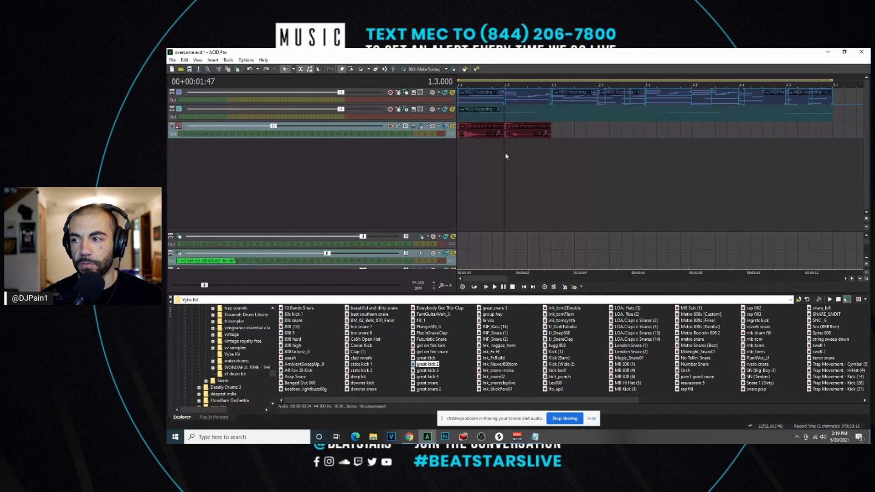
pyautogui.press('space')
pyautogui.press('space')
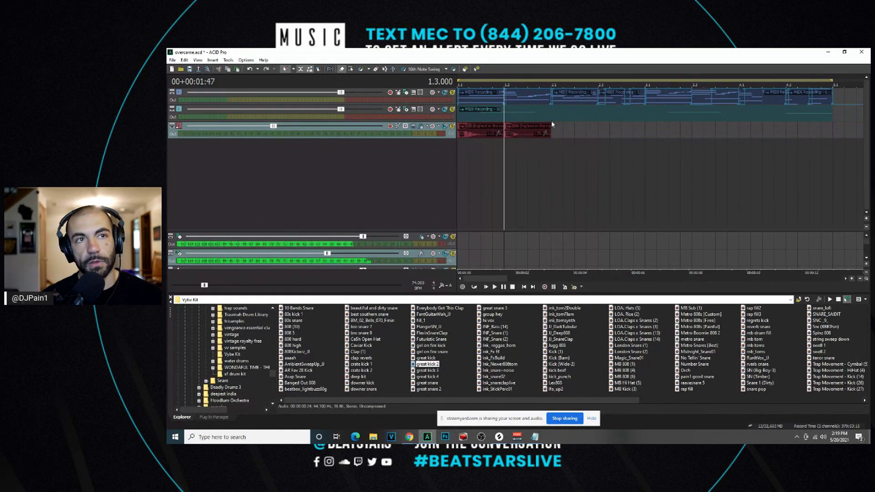
pyautogui.click(553, 145)
pyautogui.hotkey('ctrl', 'v')
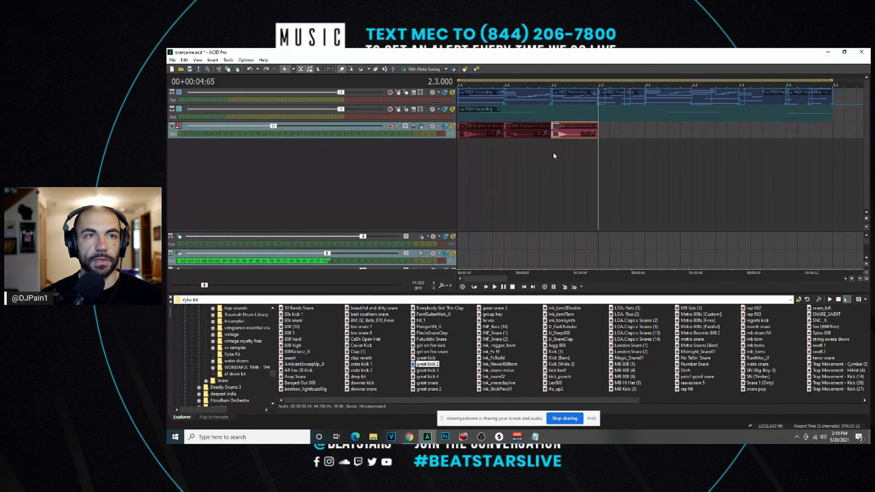
pyautogui.press('space')
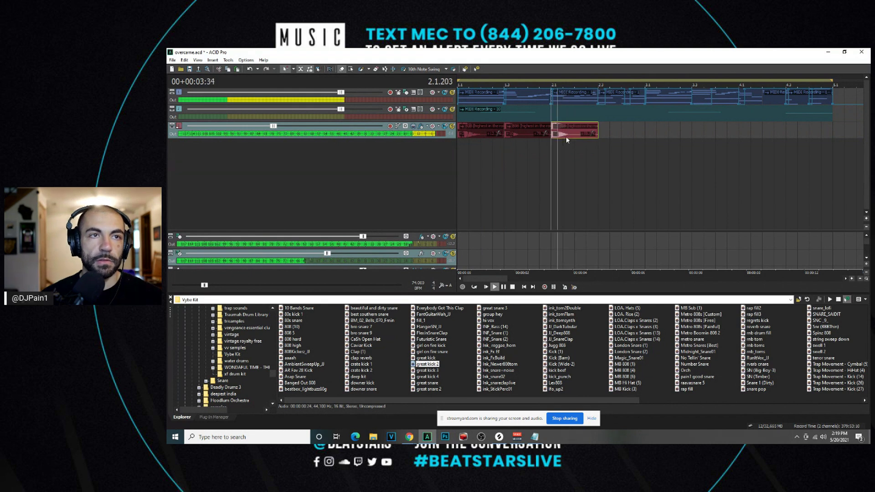
# Paste another 808 event at 2.3 and tune it against the loop during playback.
pyautogui.click(600, 145)
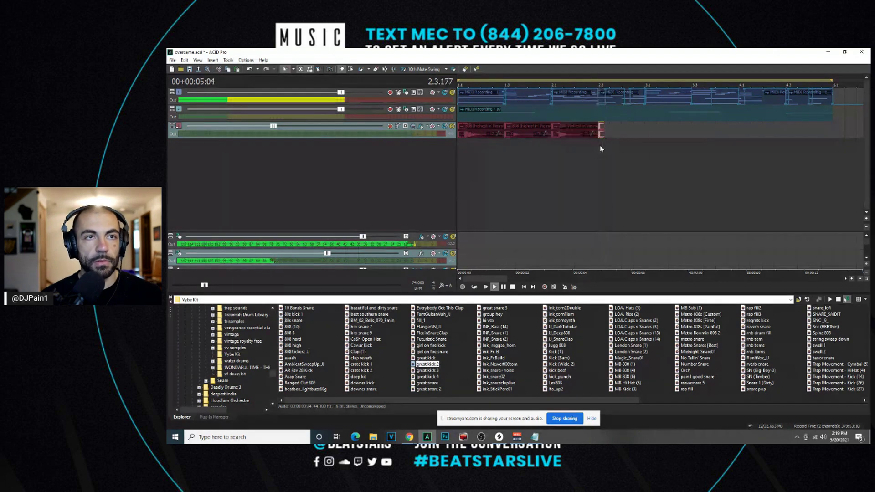
pyautogui.hotkey('ctrl', 'v')
pyautogui.click(608, 135)
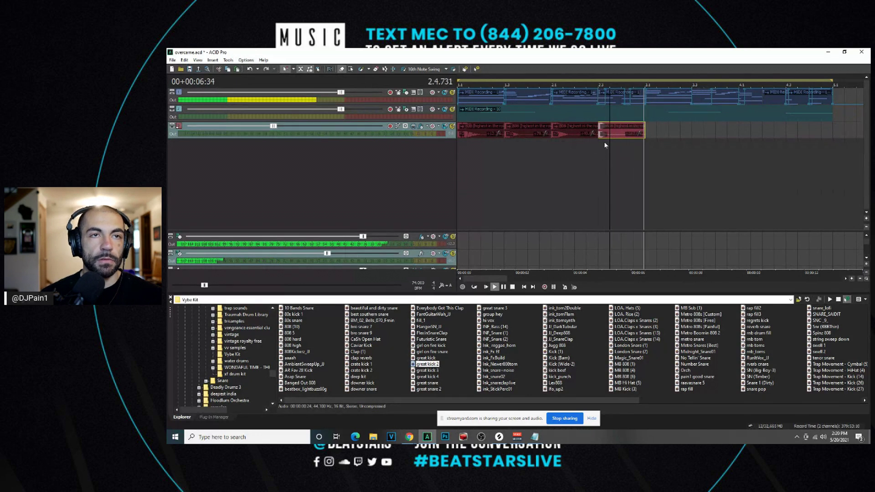
pyautogui.click(607, 135)
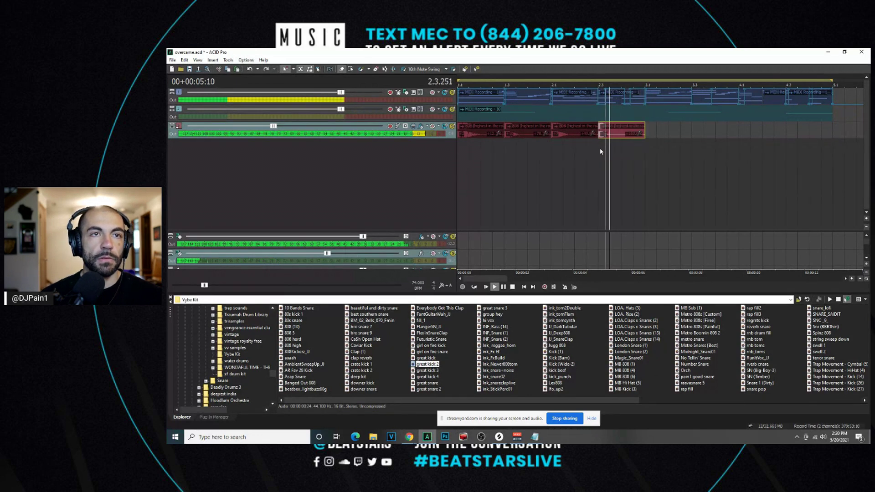
pyautogui.click(611, 132)
pyautogui.click(607, 136)
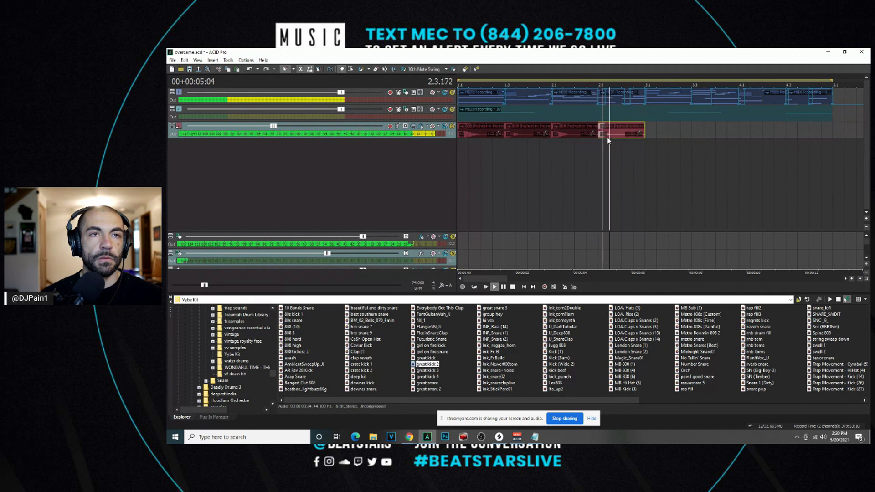
# Shorten the 808 event at 2.3 to end at 2.4 and add a matching short copy at 2.4.
pyautogui.moveTo(607, 137); pyautogui.dragTo(621, 132)
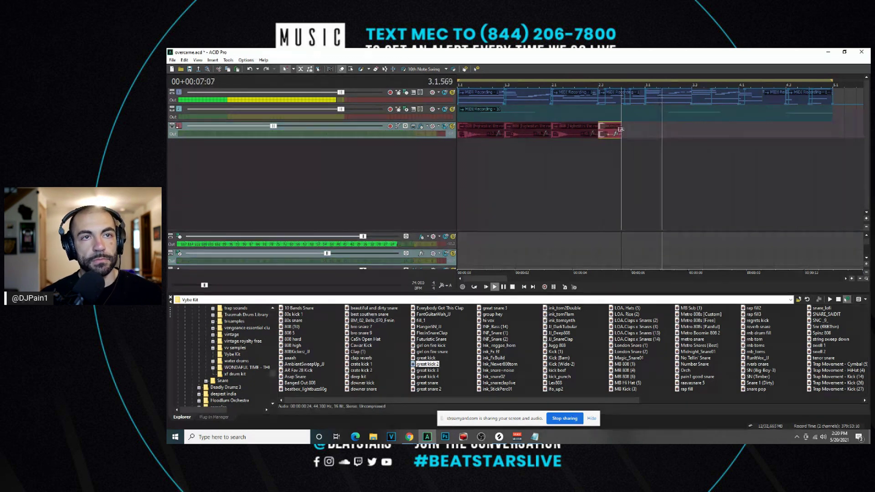
pyautogui.click(623, 134)
pyautogui.click(621, 155)
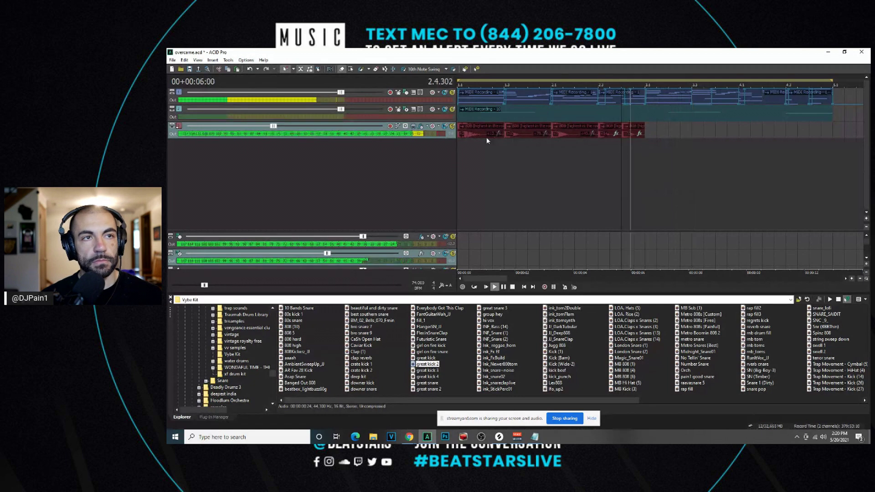
# Add 808 events at 3.1 and 3.3, tuning the one at 3.3 against the loop.
pyautogui.moveTo(647, 133); pyautogui.dragTo(700, 138)
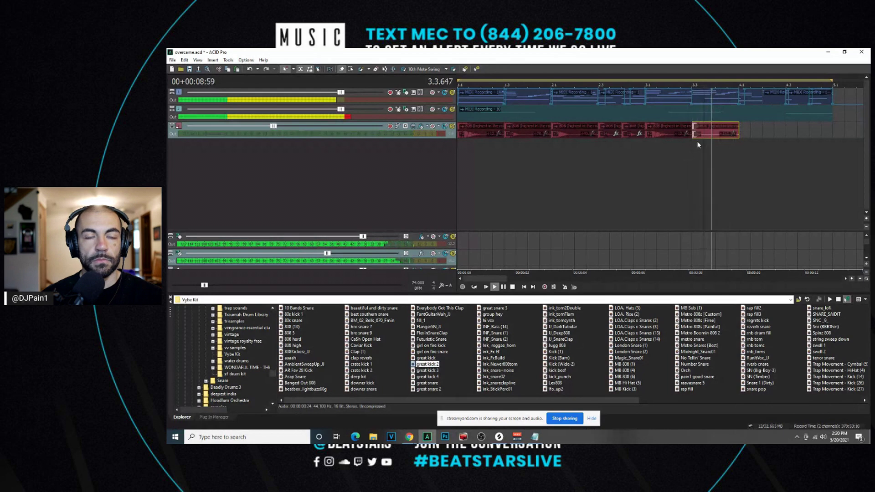
pyautogui.click(697, 143)
pyautogui.press('space')
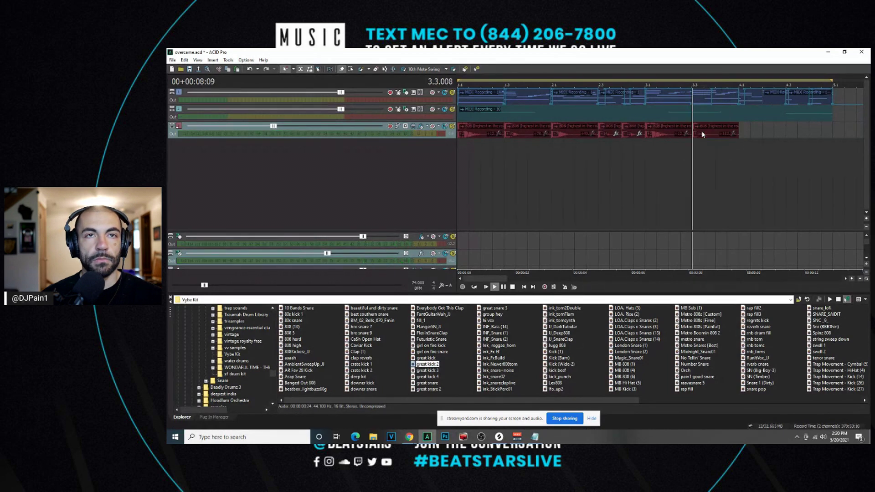
pyautogui.click(695, 137)
pyautogui.press('space')
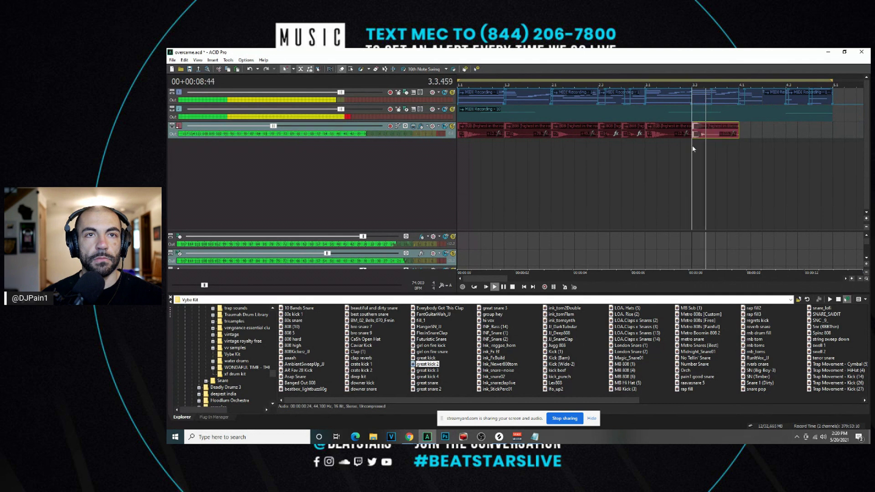
# Try shifting the last 808 event from 3.3 to 3.4 and play it with the loop.
pyautogui.moveTo(729, 129); pyautogui.dragTo(752, 130)
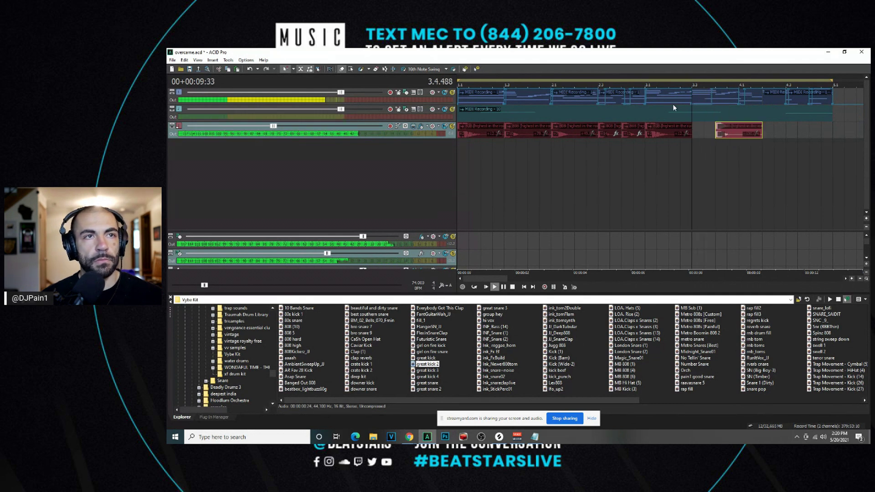
pyautogui.press('space')
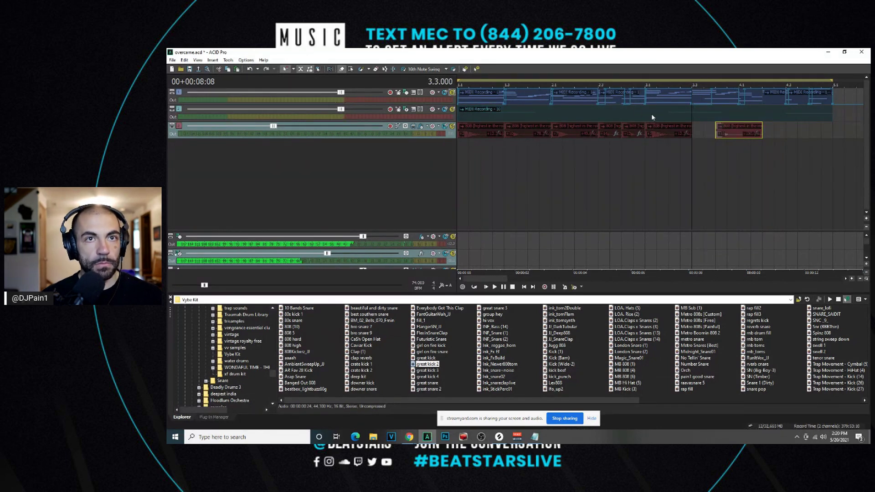
pyautogui.moveTo(742, 126); pyautogui.dragTo(732, 127)
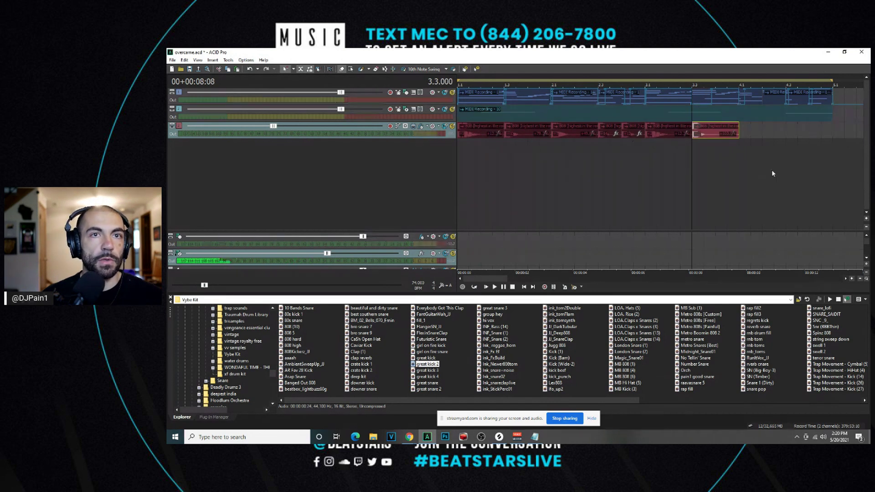
# Add another 808 event at 4.1 and play it against the loop.
pyautogui.press('space')
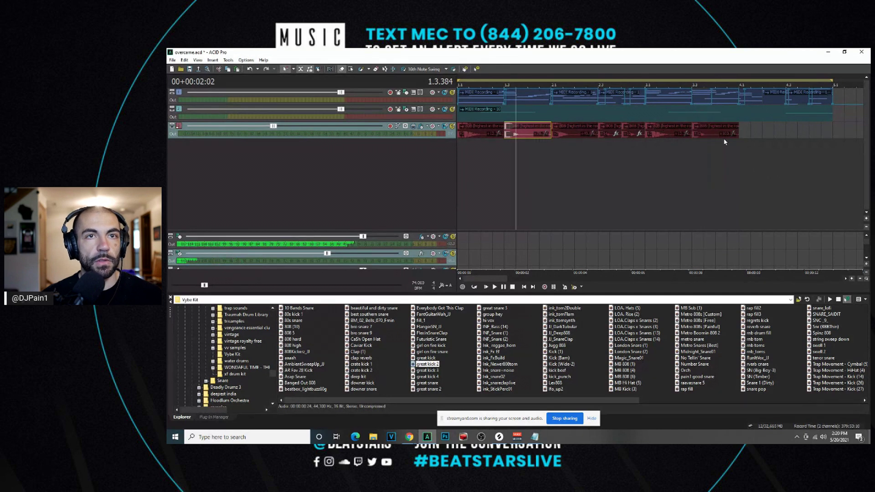
pyautogui.press('space')
pyautogui.click(692, 153)
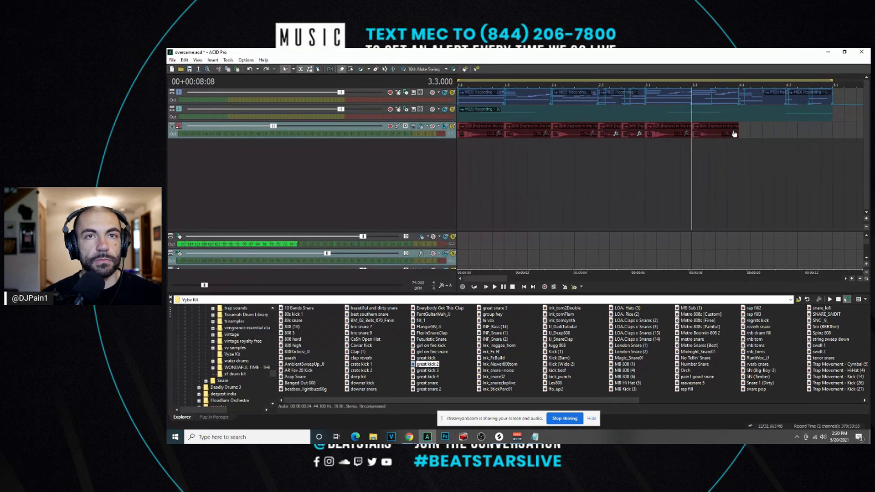
pyautogui.press('space')
pyautogui.click(754, 130)
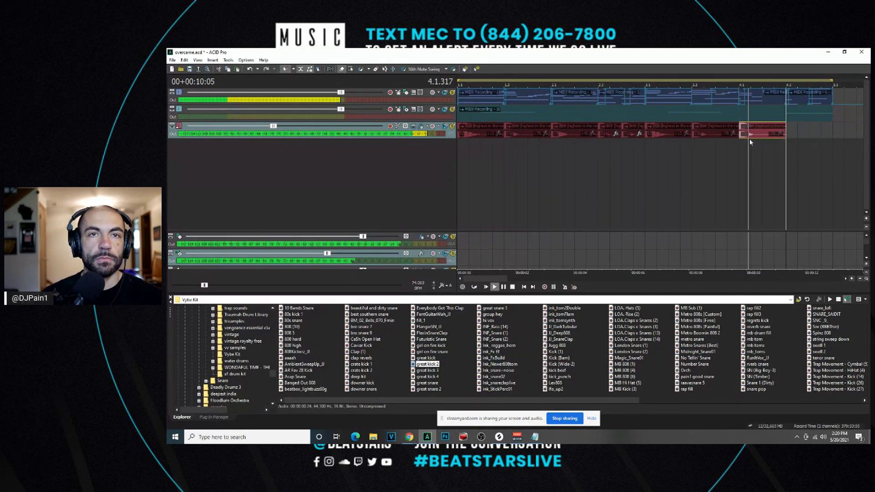
pyautogui.press('space')
pyautogui.press('space')
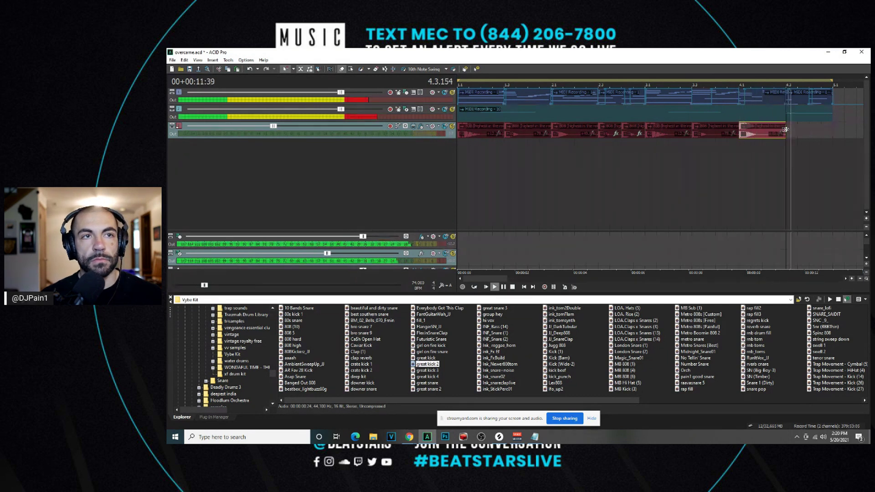
# Play the MIDI loop from 4.1 with the 808 track muted to hear its notes alone.
pyautogui.click(736, 161)
pyautogui.click(742, 157)
pyautogui.click(556, 162)
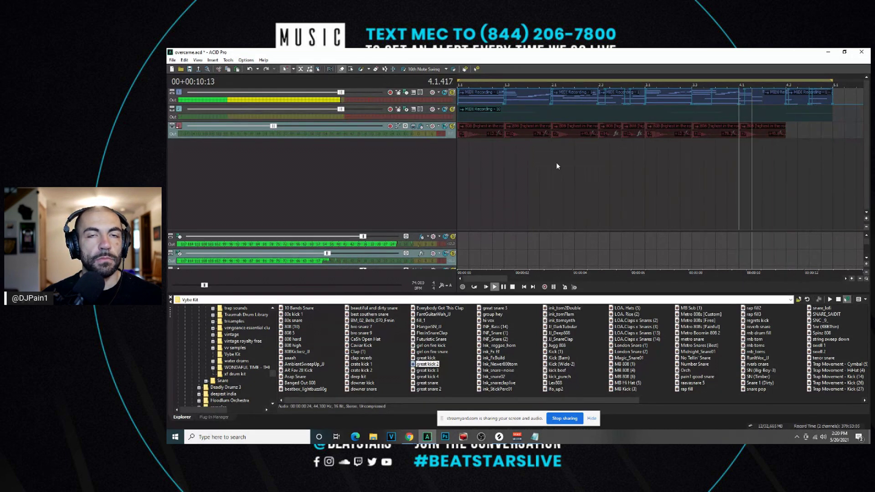
pyautogui.click(747, 156)
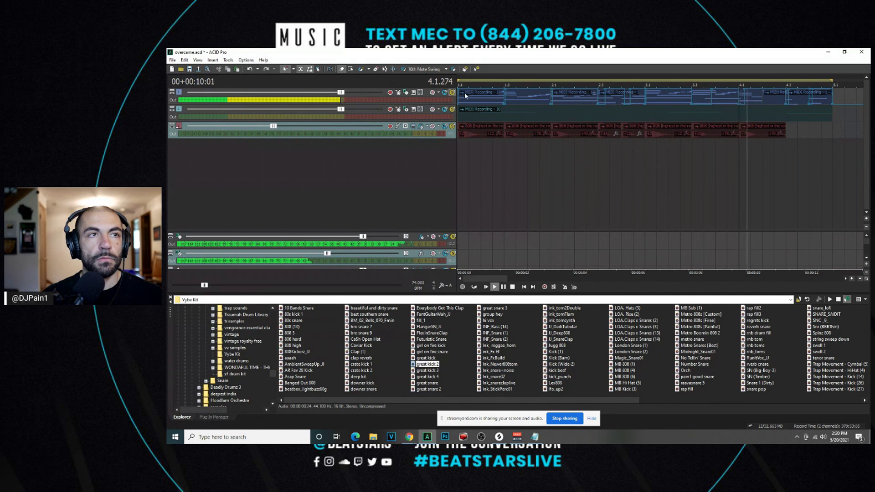
# Add an 808 event at 4.3 and tune it against the loop during playback.
pyautogui.click(805, 133)
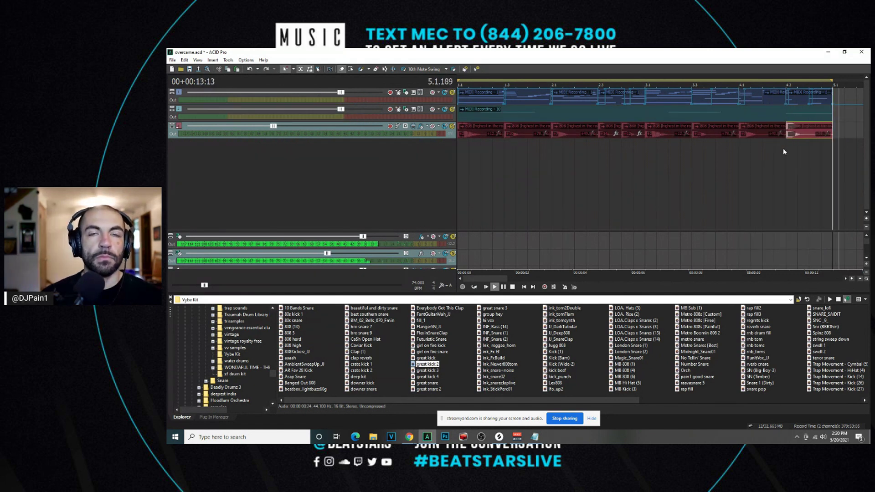
pyautogui.click(792, 129)
pyautogui.click(793, 136)
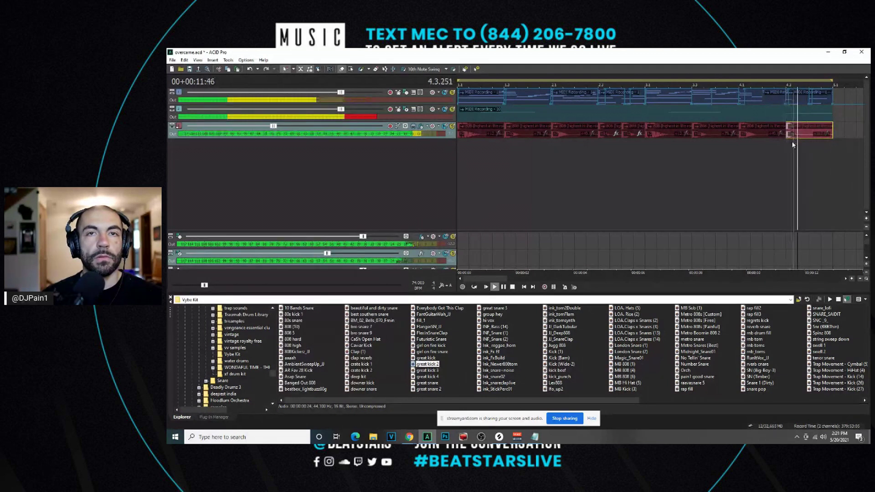
pyautogui.click(797, 134)
pyautogui.click(797, 134)
pyautogui.click(796, 134)
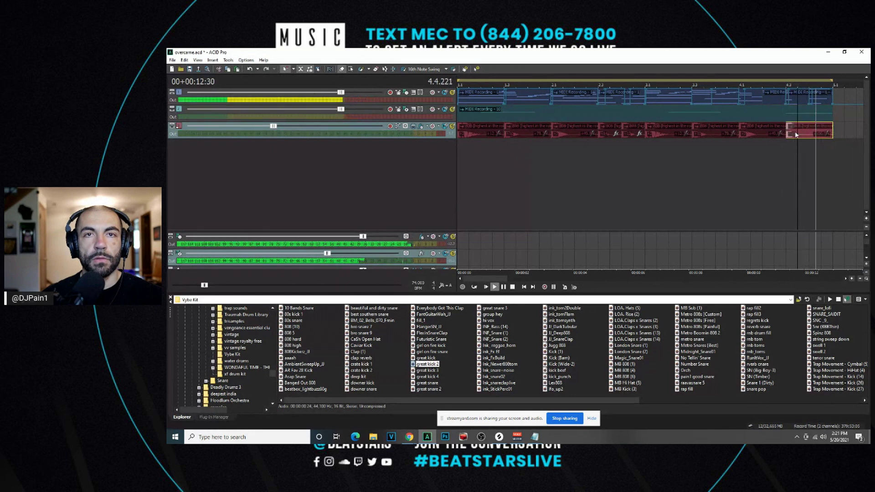
pyautogui.click(795, 132)
pyautogui.click(800, 133)
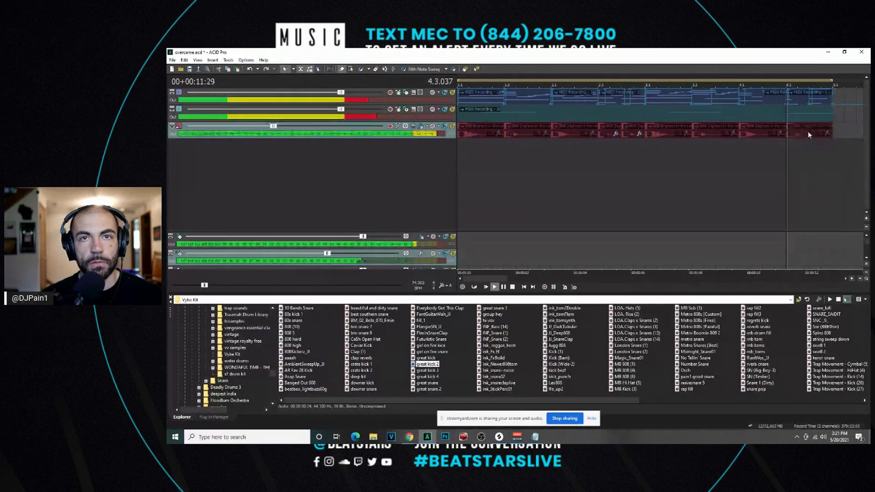
pyautogui.click(808, 130)
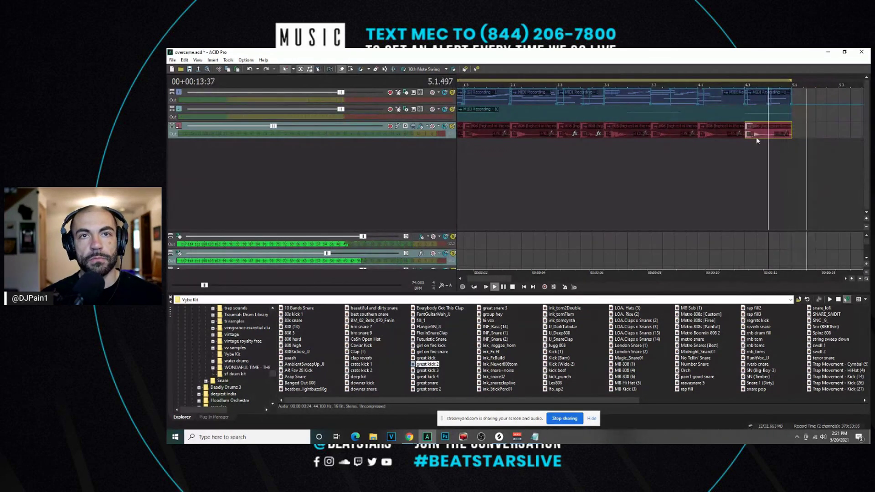
# Shorten the 808 event at 4.3 to end at 4.4 and fill the gap to 5.1 with a short copy.
pyautogui.click(769, 132)
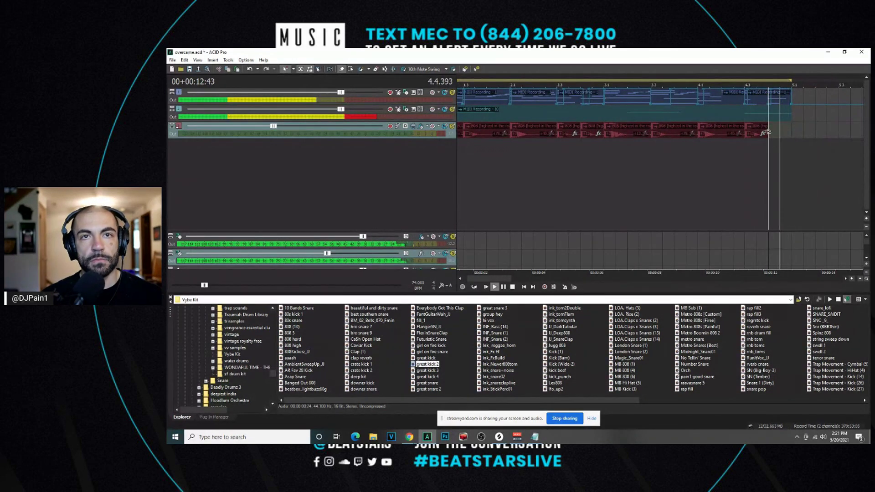
pyautogui.click(777, 142)
pyautogui.scroll(-2, 503, 259)
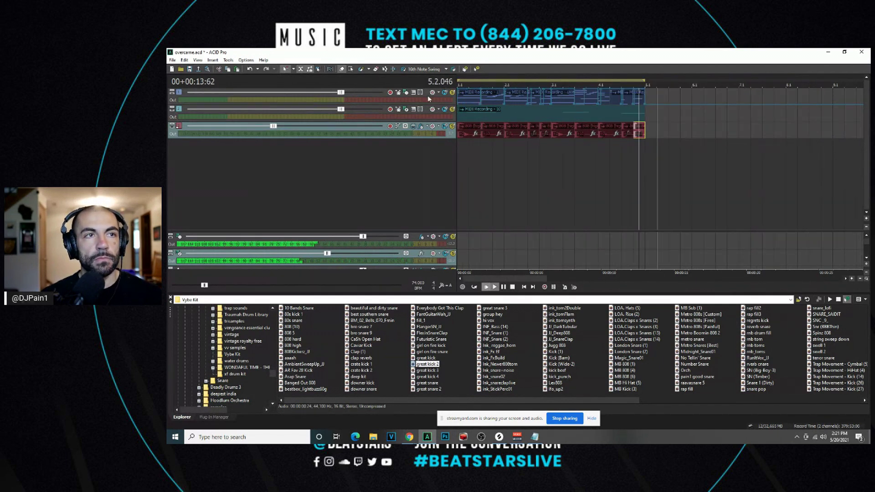
# Stop playback, select the 808 events across the track, and return the playback position to 1.1.
pyautogui.press('space')
pyautogui.moveTo(560, 147); pyautogui.dragTo(488, 128)
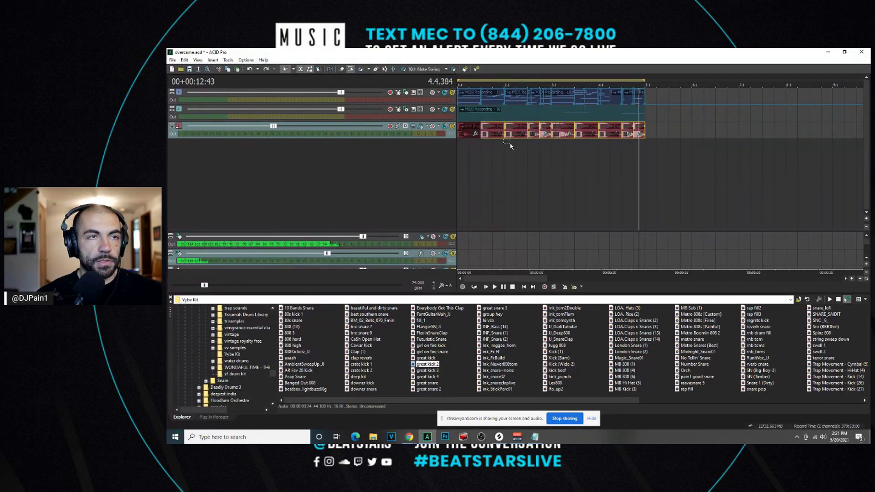
pyautogui.click(462, 148)
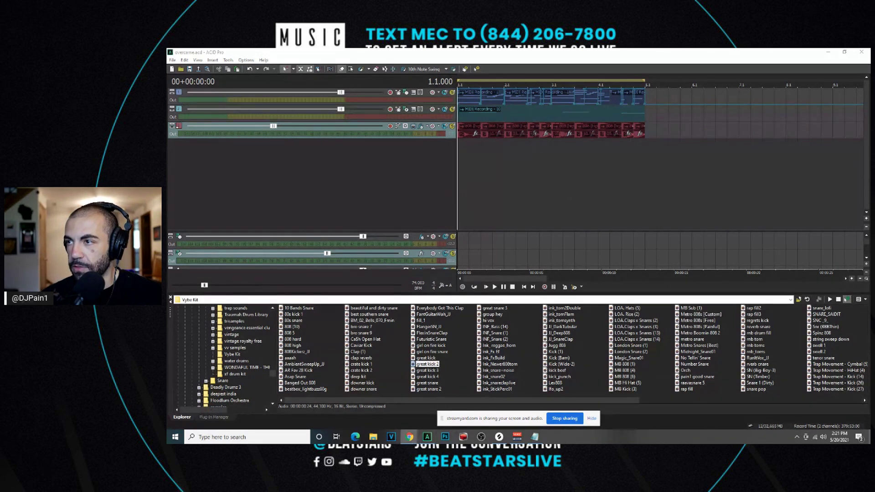
# Lower the 808 track's volume slightly and place the great kick 2 sample at 1.1 on its own track.
pyautogui.click(565, 51)
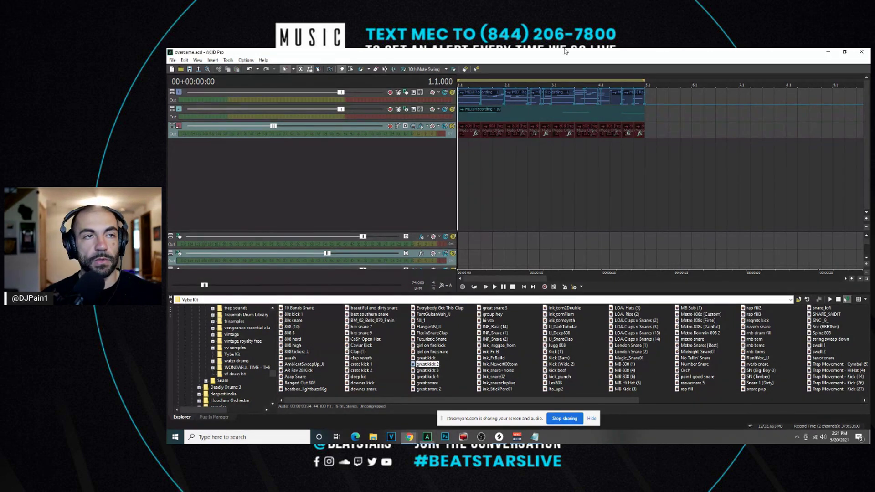
pyautogui.scroll(2, 490, 157)
pyautogui.moveTo(273, 126); pyautogui.dragTo(264, 126)
pyautogui.moveTo(432, 365); pyautogui.dragTo(517, 143)
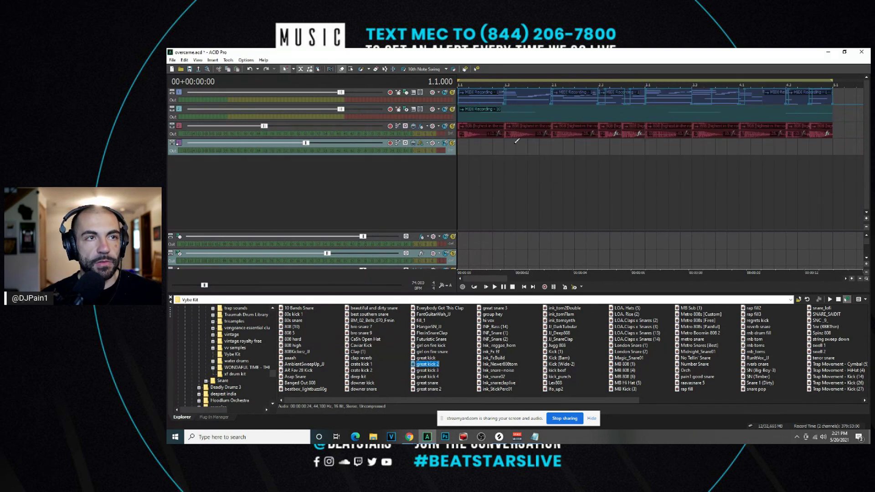
pyautogui.click(464, 146)
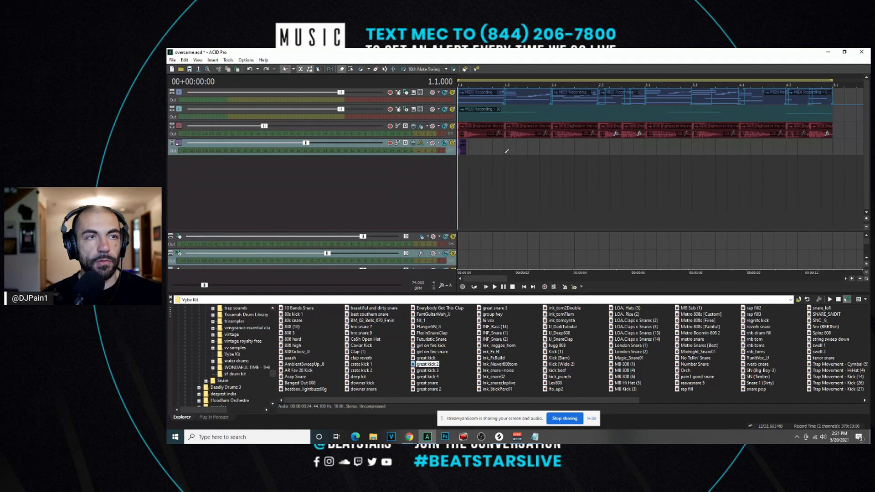
pyautogui.click(451, 144)
pyautogui.click(451, 144)
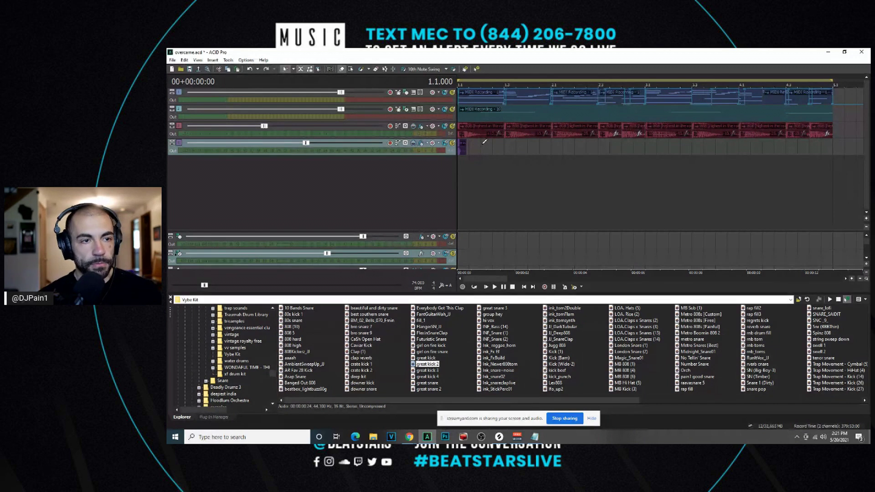
# Place Trap Movement - Cymbal (5) at 1.1 on a new track, lower that track's volume and play it.
pyautogui.doubleClick(838, 364)
pyautogui.click(461, 166)
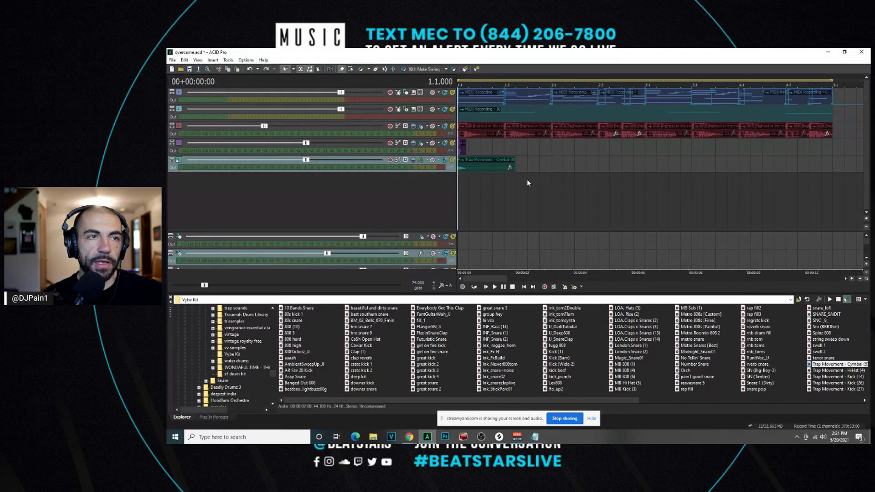
pyautogui.click(464, 168)
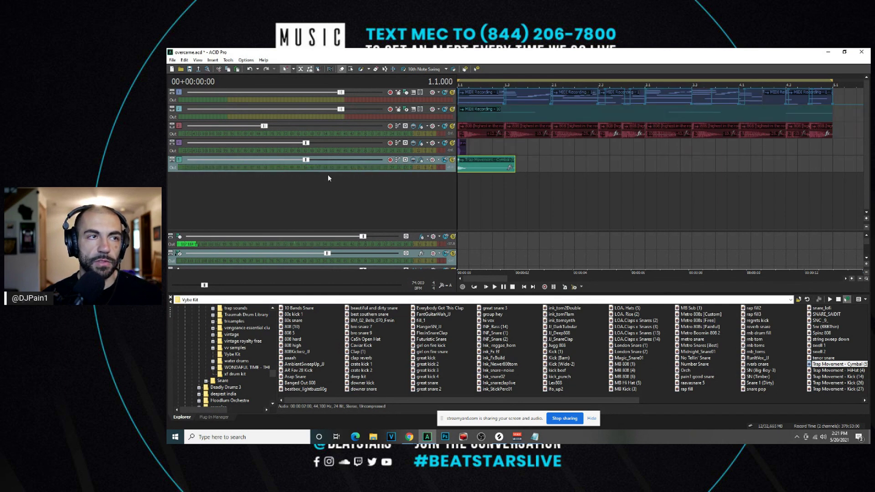
pyautogui.moveTo(307, 160); pyautogui.dragTo(289, 161)
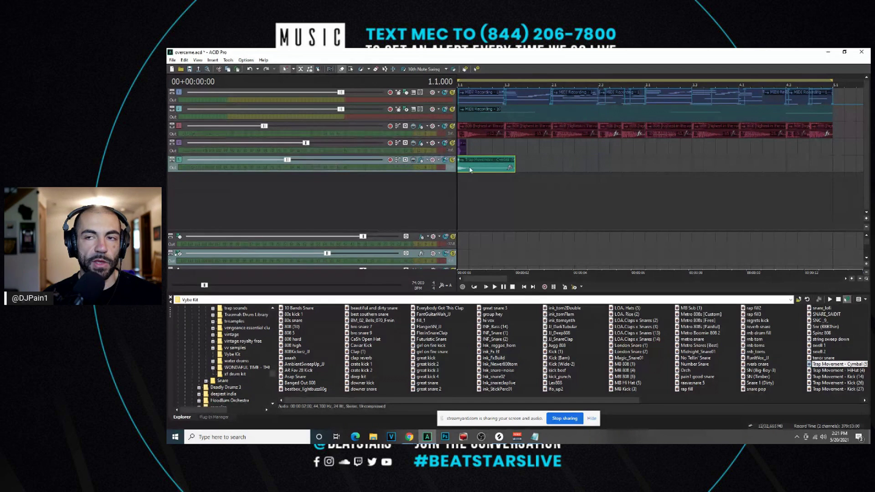
pyautogui.press('space')
pyautogui.scroll(2, 501, 186)
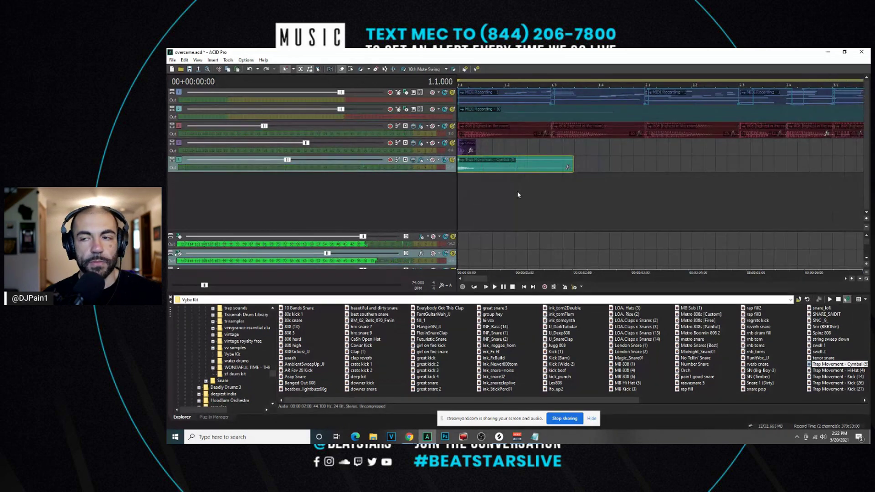
pyautogui.press('space')
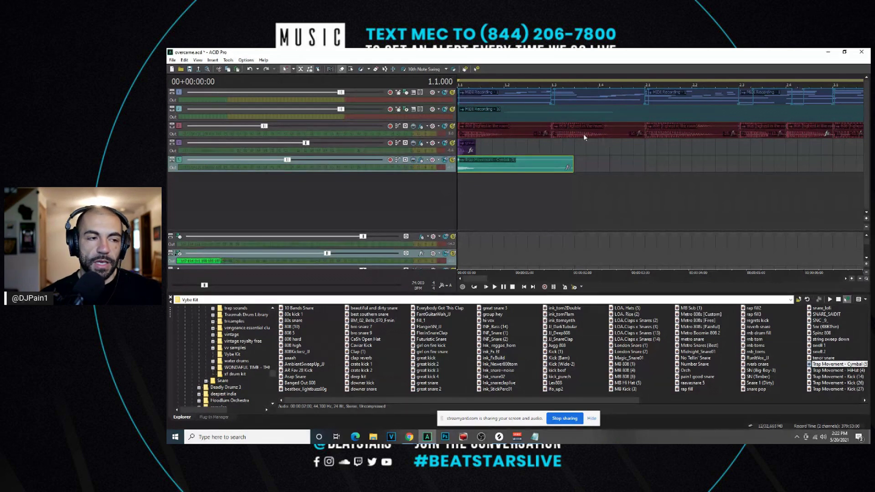
# Solo the kick track and compare its sound with great kick 3 and great kick 4 from the kit.
pyautogui.click(451, 148)
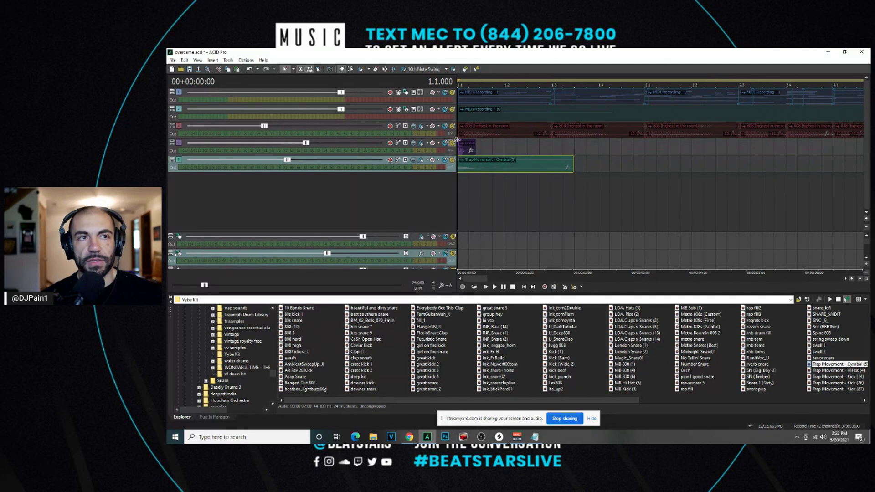
pyautogui.click(458, 149)
pyautogui.press('Up')
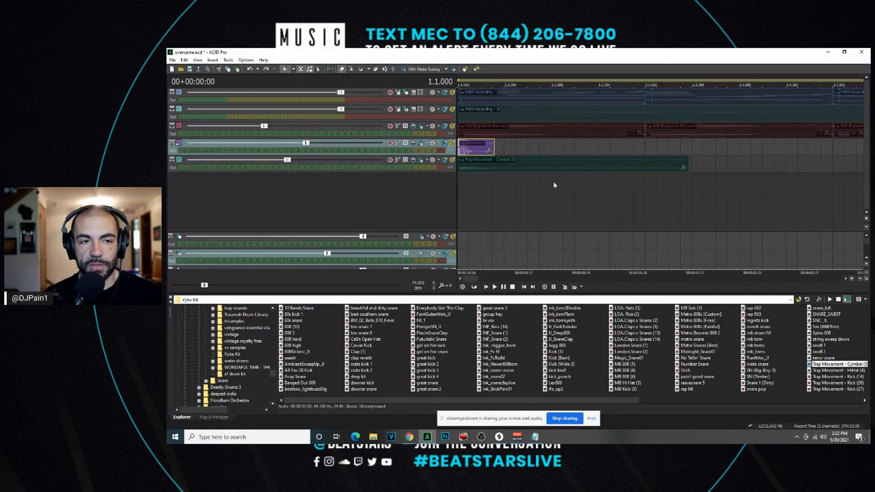
pyautogui.click(433, 365)
pyautogui.press('Down')
pyautogui.press('Down')
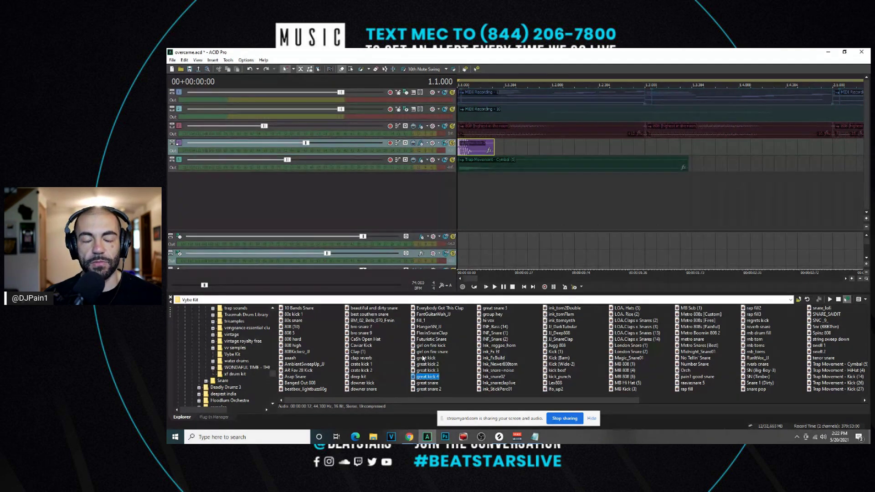
pyautogui.click(462, 150)
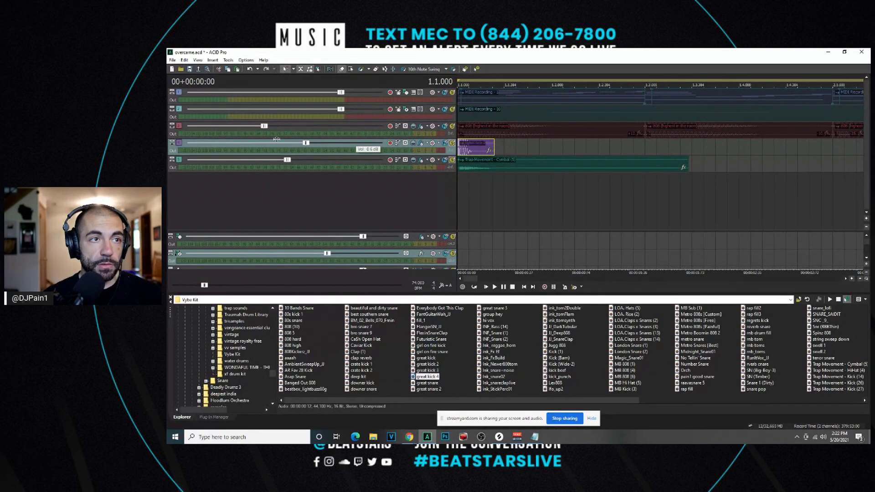
# Cut the low end of the 808 track with a Track EQ band dip around 58 Hz.
pyautogui.keyDown('ctrl'); pyautogui.click(179, 163); pyautogui.keyUp('ctrl')
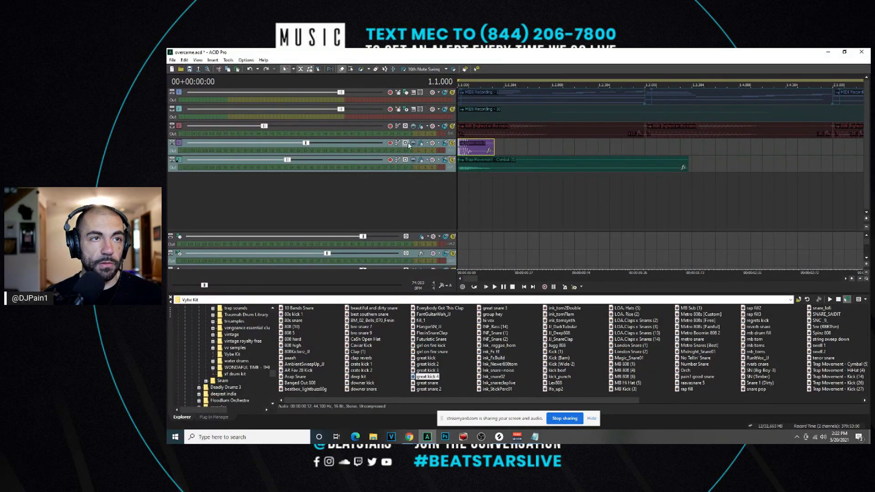
pyautogui.click(420, 126)
pyautogui.moveTo(455, 184); pyautogui.dragTo(426, 198)
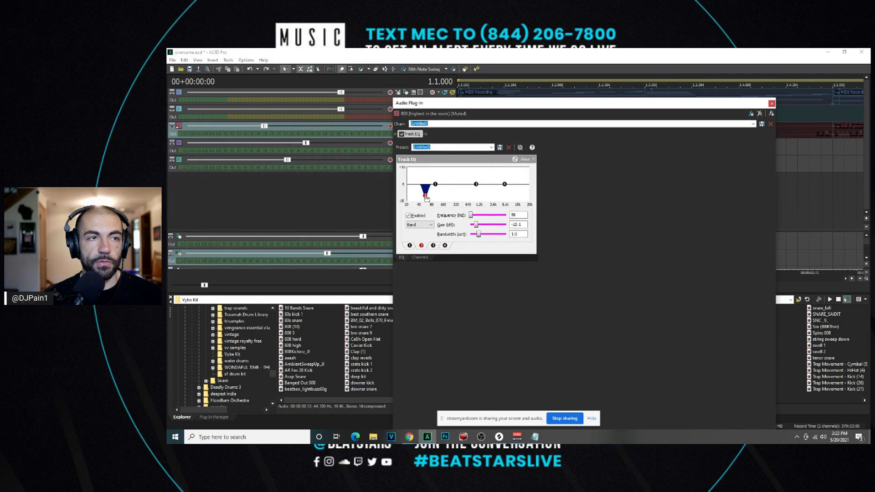
pyautogui.moveTo(426, 198); pyautogui.dragTo(426, 195)
pyautogui.click(772, 103)
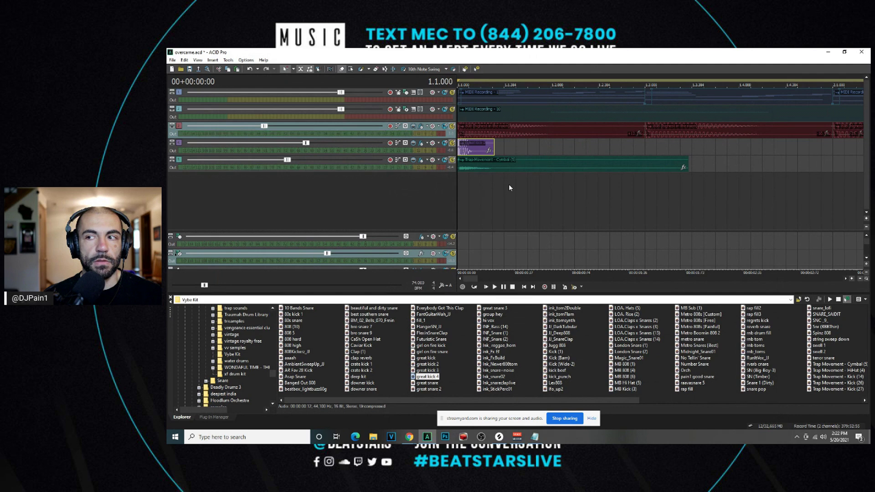
# Add a short fade-in to the start of the first 808 event and change its fade curve type.
pyautogui.scroll(4, 543, 196)
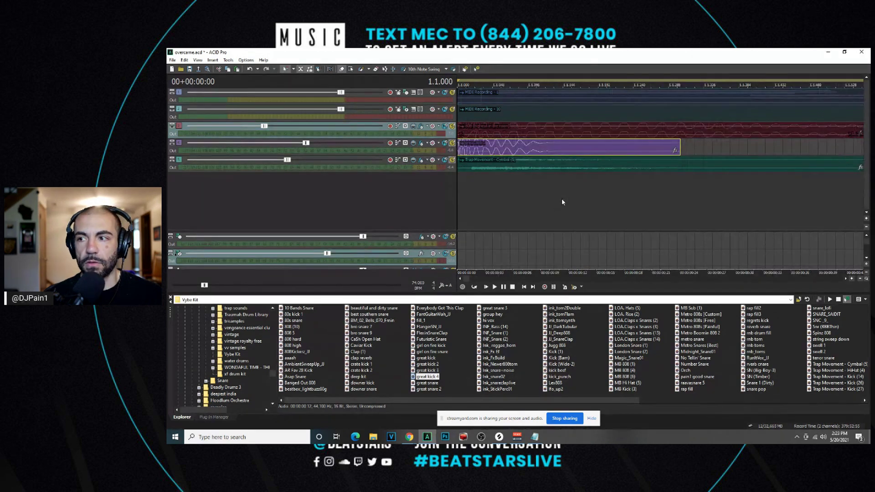
pyautogui.scroll(2, 562, 202)
pyautogui.click(465, 129)
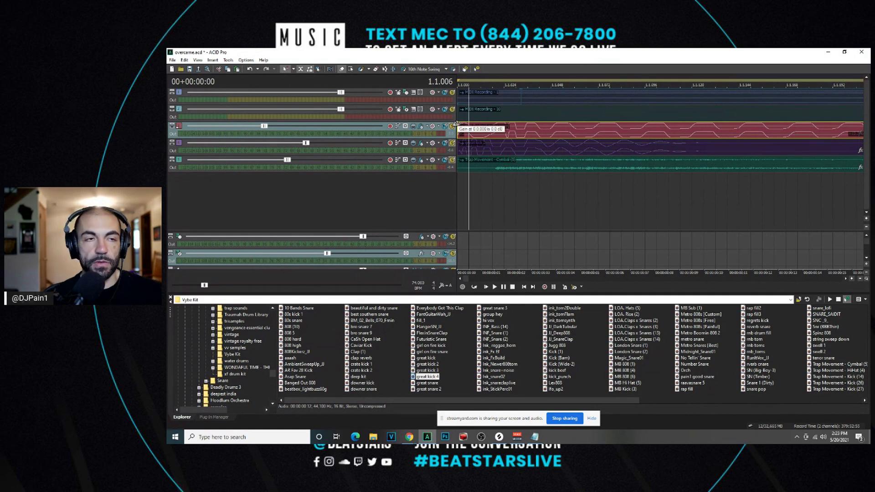
pyautogui.click(484, 135)
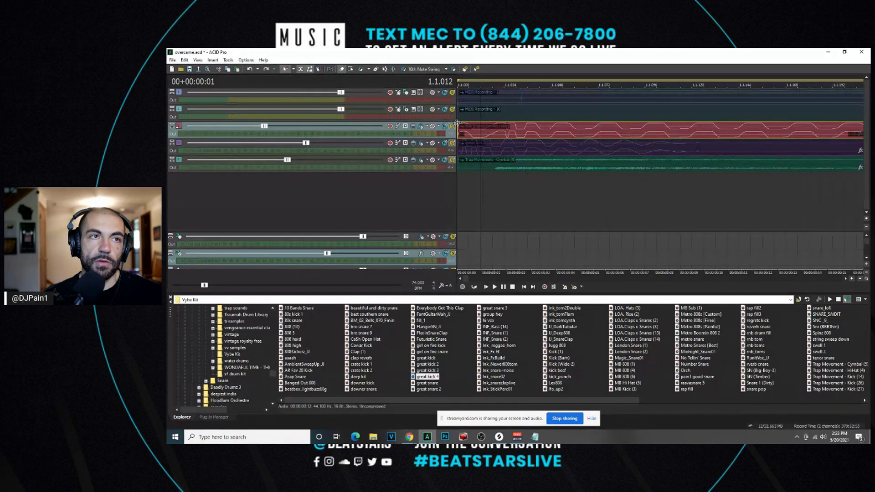
pyautogui.moveTo(458, 122); pyautogui.dragTo(504, 133)
pyautogui.rightClick(504, 133)
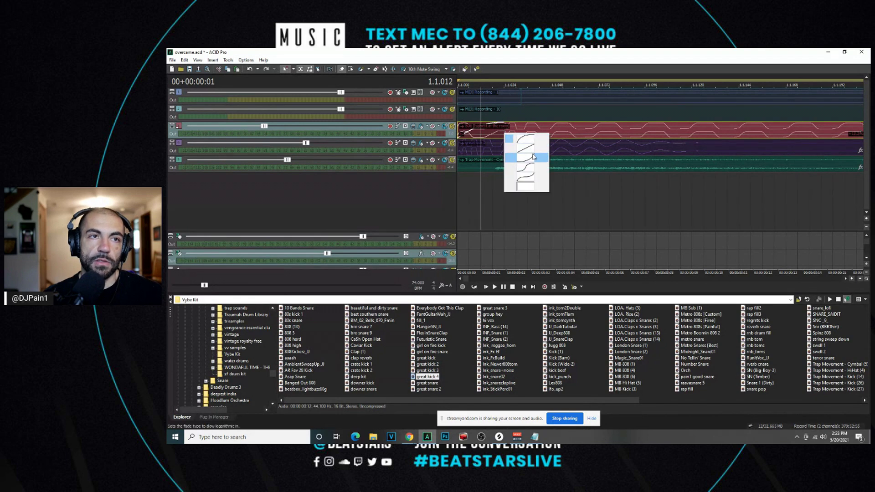
pyautogui.click(528, 147)
pyautogui.click(459, 168)
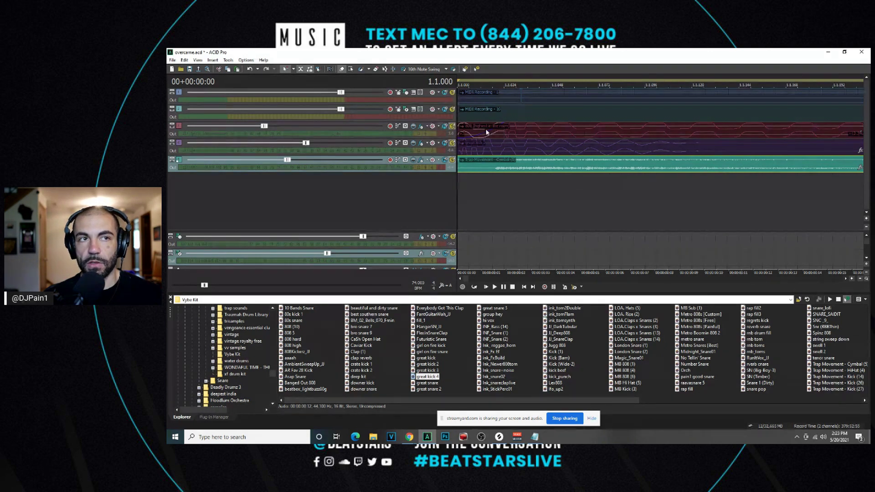
# Play the opening 808 hit and examine how its fade-in lines up with the kick waveform.
pyautogui.scroll(-8, 488, 137)
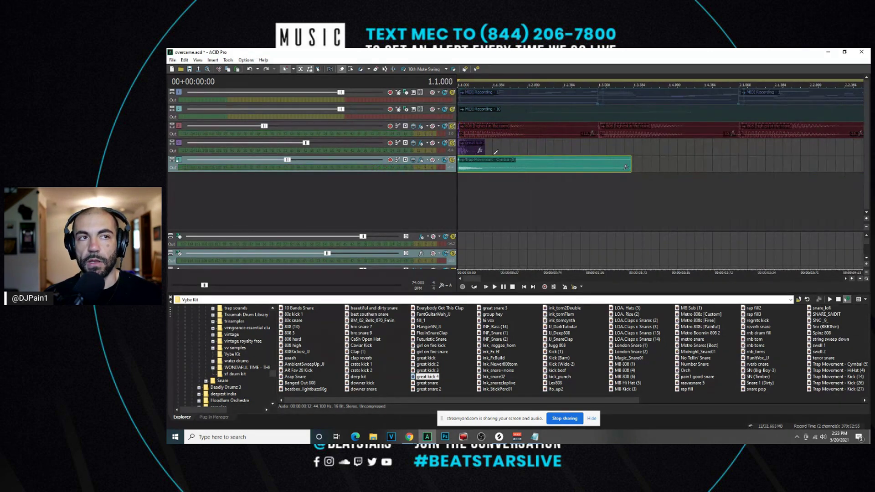
pyautogui.scroll(-3, 524, 173)
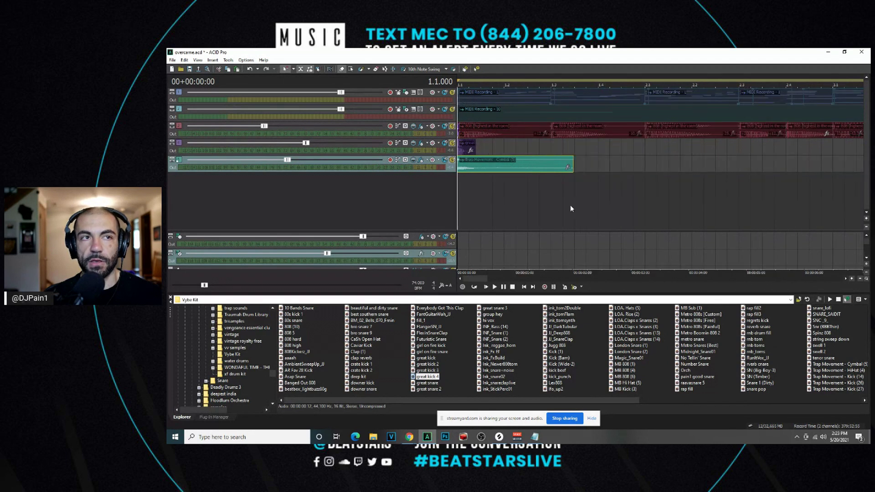
pyautogui.click(469, 131)
pyautogui.scroll(3, 460, 176)
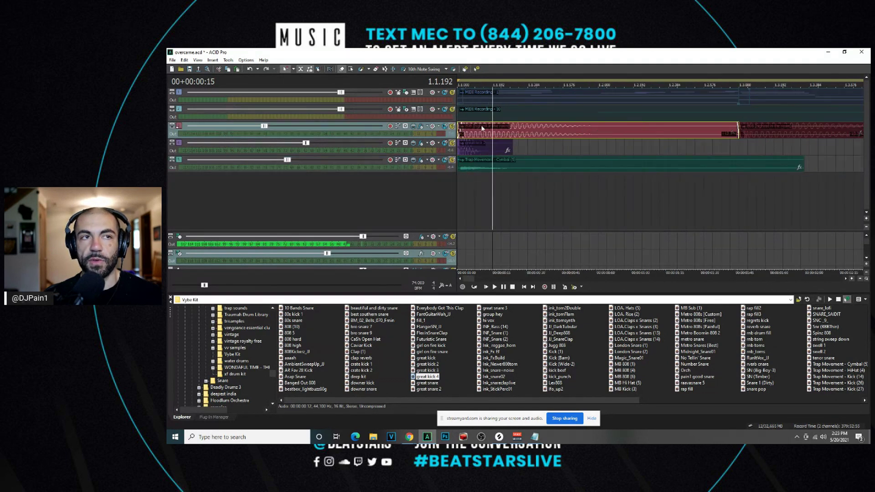
pyautogui.click(458, 173)
pyautogui.scroll(3, 463, 151)
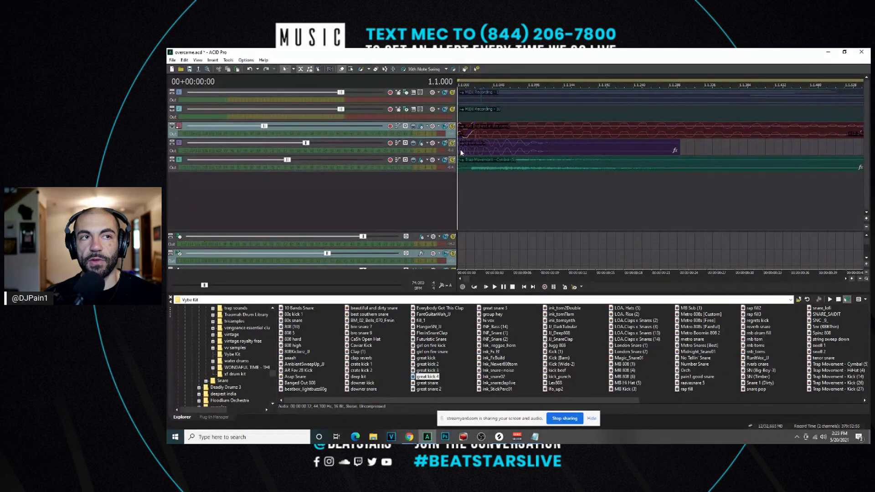
pyautogui.click(461, 153)
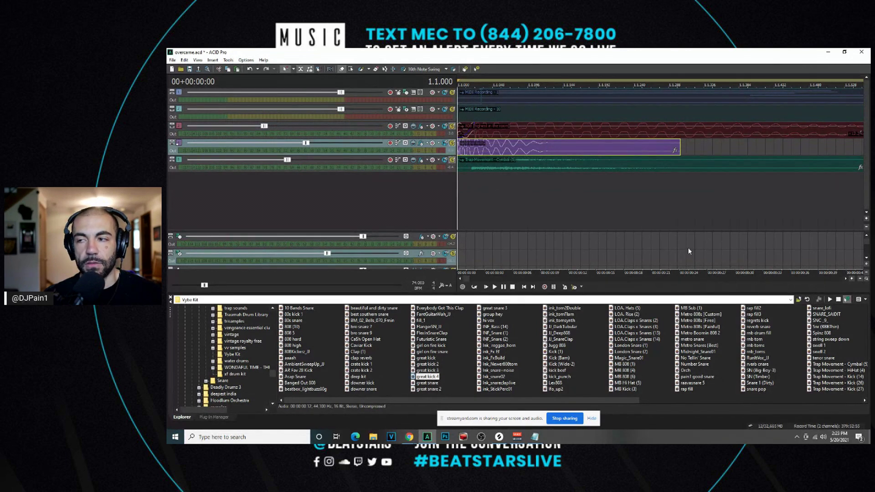
pyautogui.scroll(-5, 686, 245)
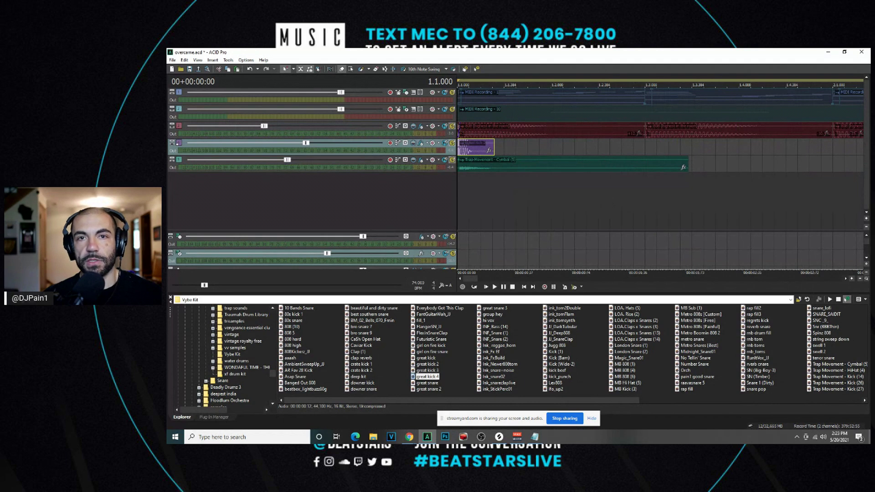
# Route the kick track and the cymbal track to Bus A.
pyautogui.click(405, 143)
pyautogui.click(408, 162)
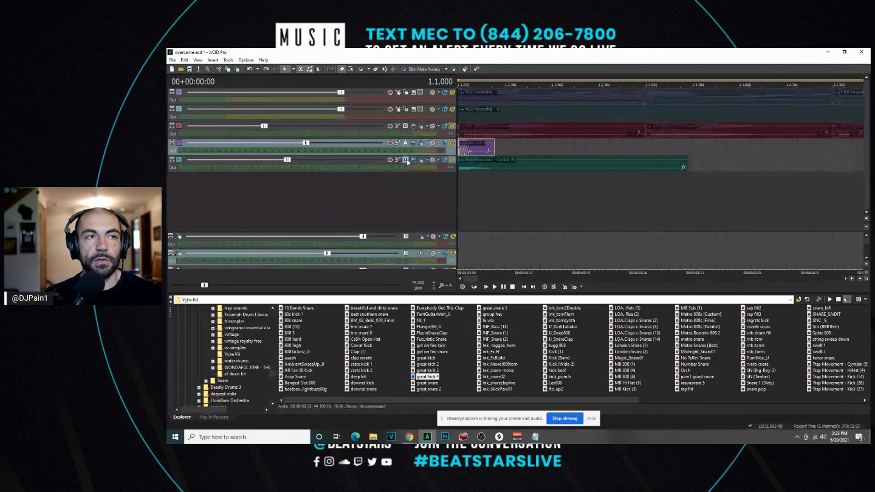
pyautogui.click(406, 160)
pyautogui.click(412, 177)
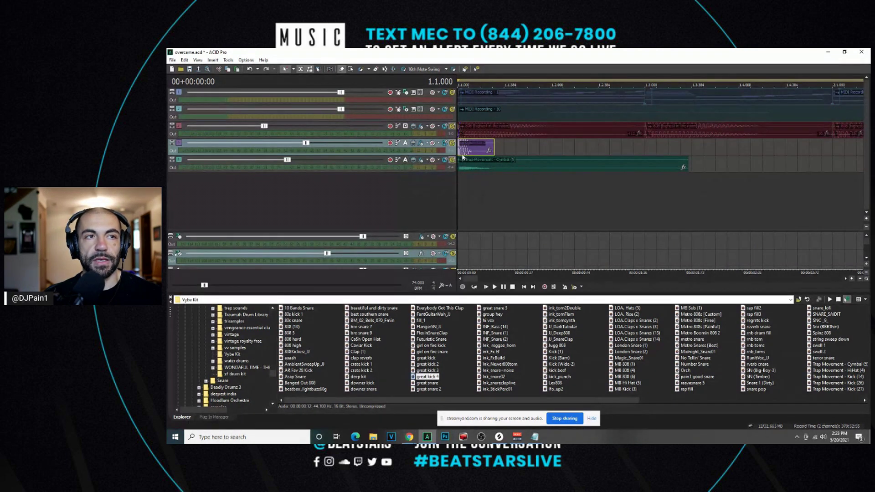
pyautogui.click(462, 166)
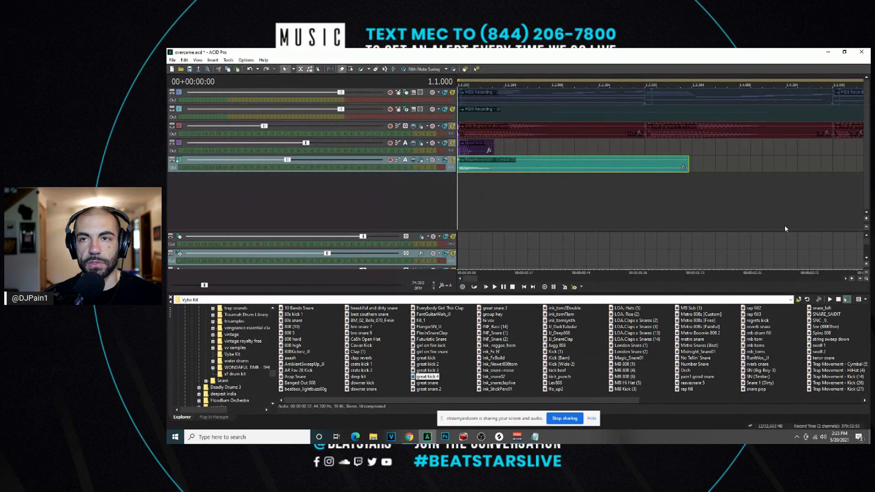
# Turn on the middle mode button of the first clipper plug-in on Bus A and play the opening of the beat.
pyautogui.click(421, 236)
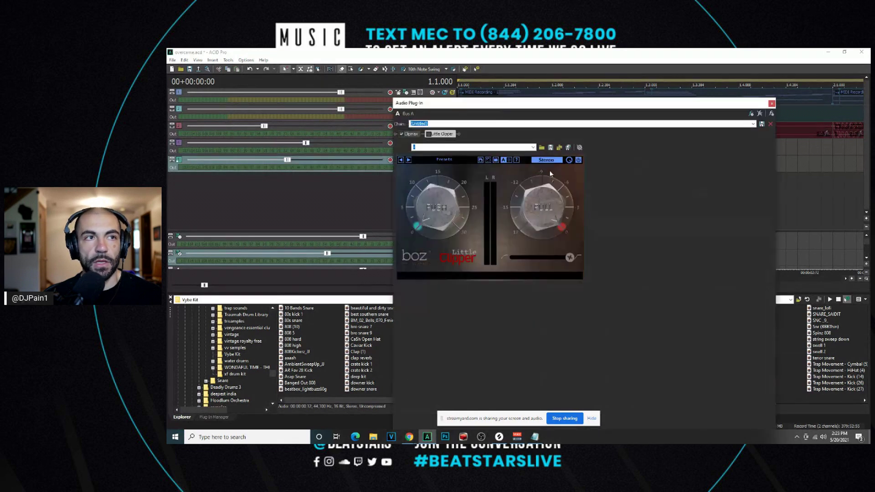
pyautogui.click(415, 134)
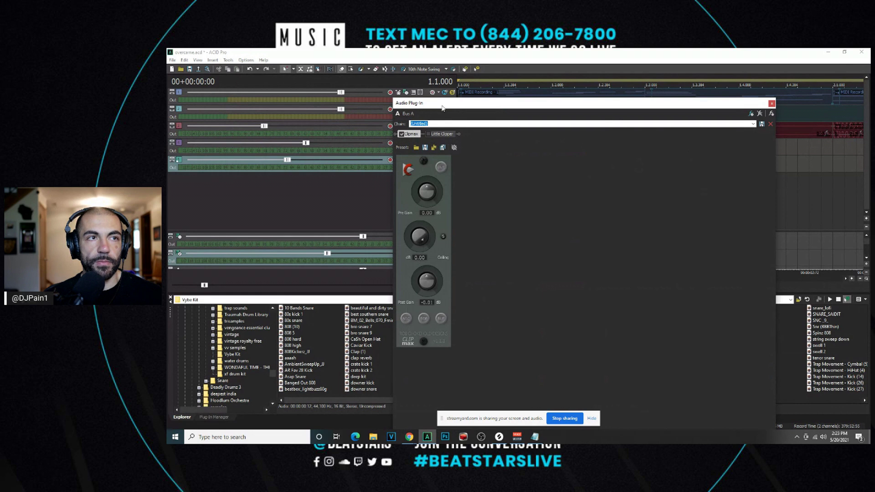
pyautogui.moveTo(442, 108); pyautogui.dragTo(527, 100)
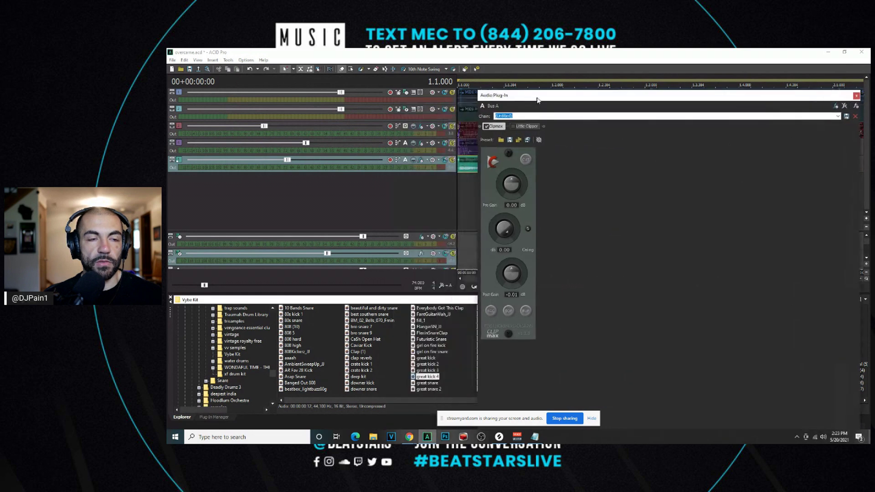
pyautogui.click(511, 313)
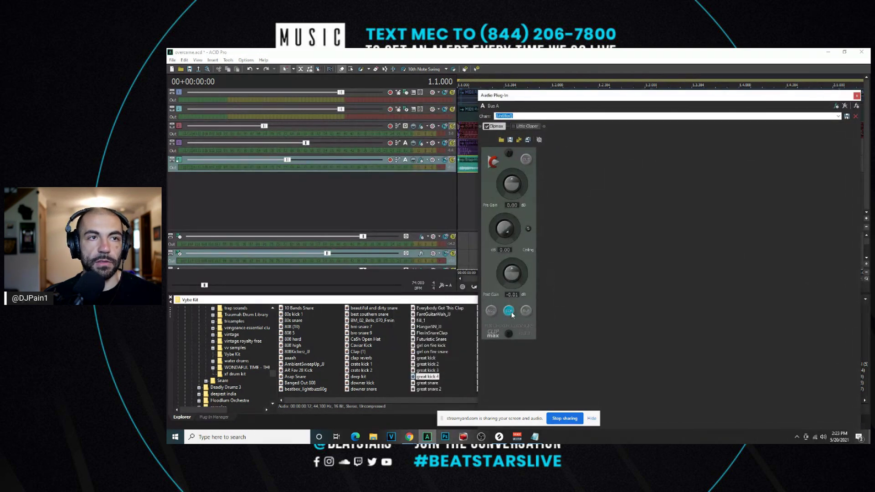
pyautogui.moveTo(518, 96); pyautogui.dragTo(567, 92)
pyautogui.click(485, 288)
pyautogui.click(512, 286)
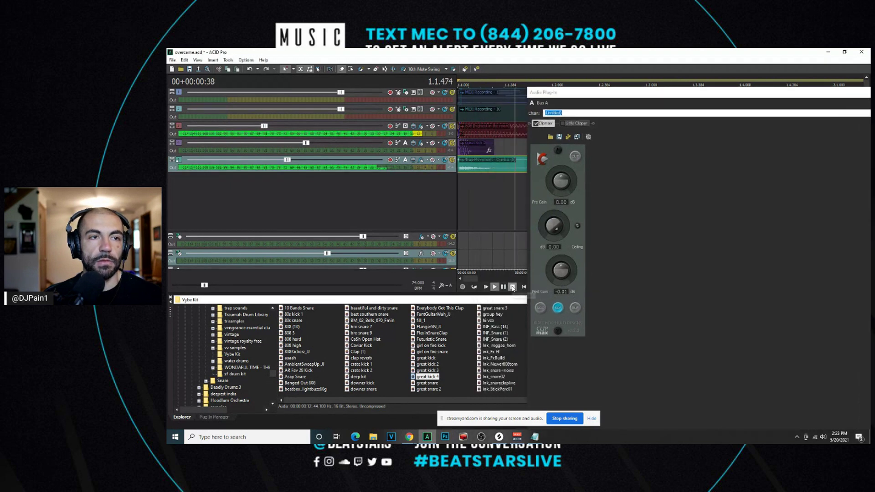
pyautogui.moveTo(576, 96); pyautogui.dragTo(869, 112)
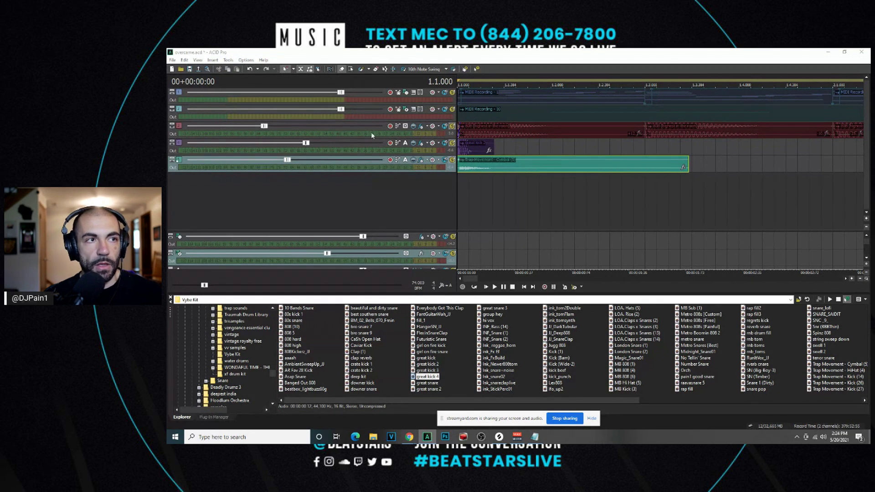
# Raise the kick track's volume and play the beat from the start.
pyautogui.moveTo(307, 143); pyautogui.dragTo(340, 145)
pyautogui.click(490, 290)
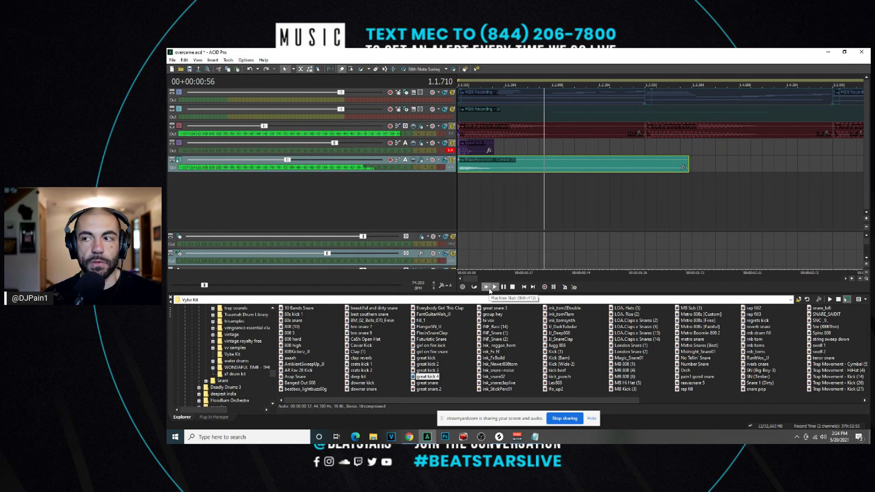
pyautogui.click(512, 287)
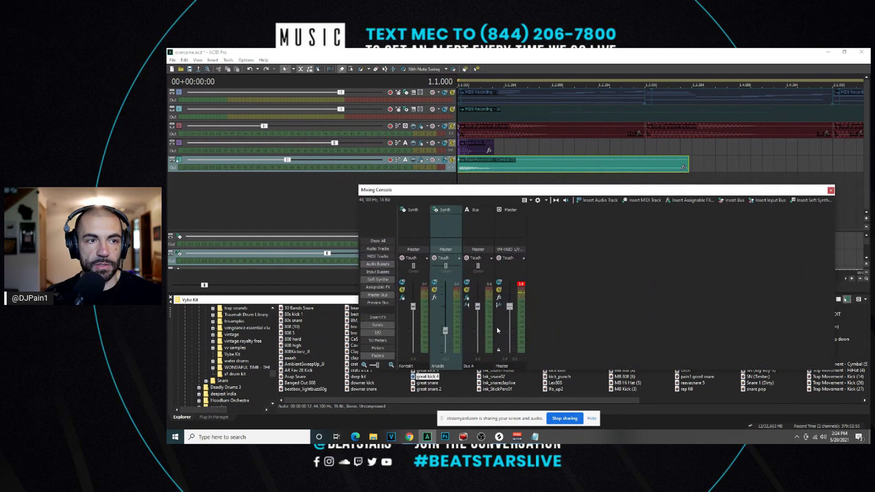
# Lower Bus A's fader slightly in the Mixing Console and close the console.
pyautogui.click(463, 168)
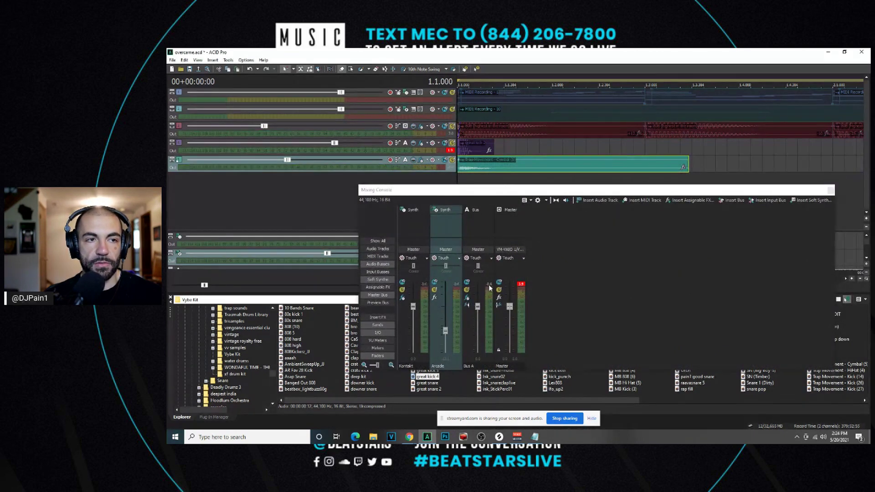
pyautogui.moveTo(478, 306); pyautogui.dragTo(482, 319)
pyautogui.click(468, 51)
pyautogui.click(831, 190)
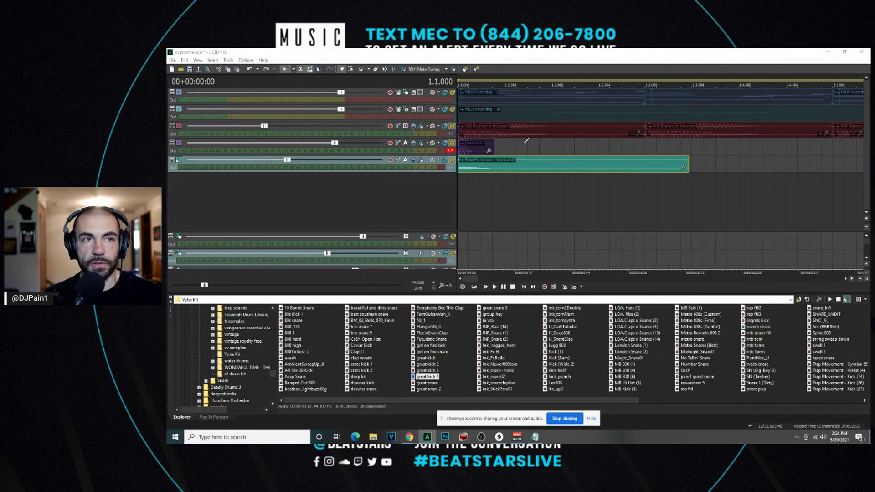
# Play the beat from the start, unmute the two MIDI tracks and save the project.
pyautogui.click(464, 153)
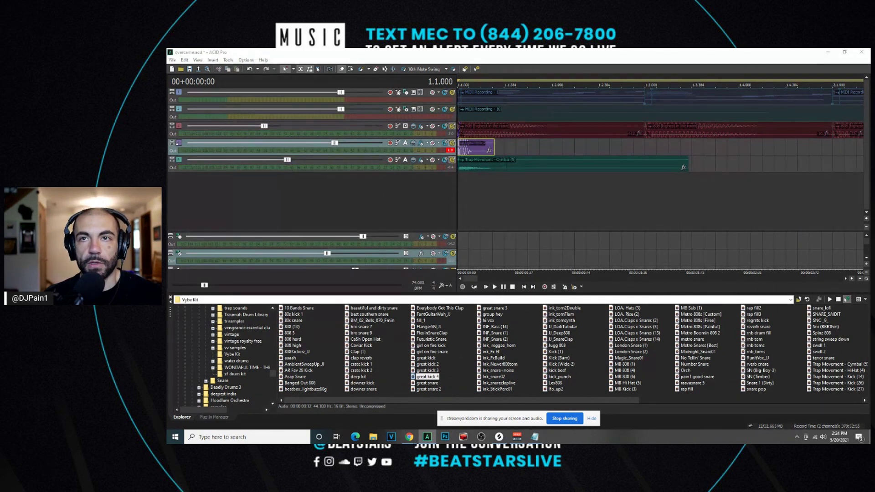
pyautogui.click(545, 51)
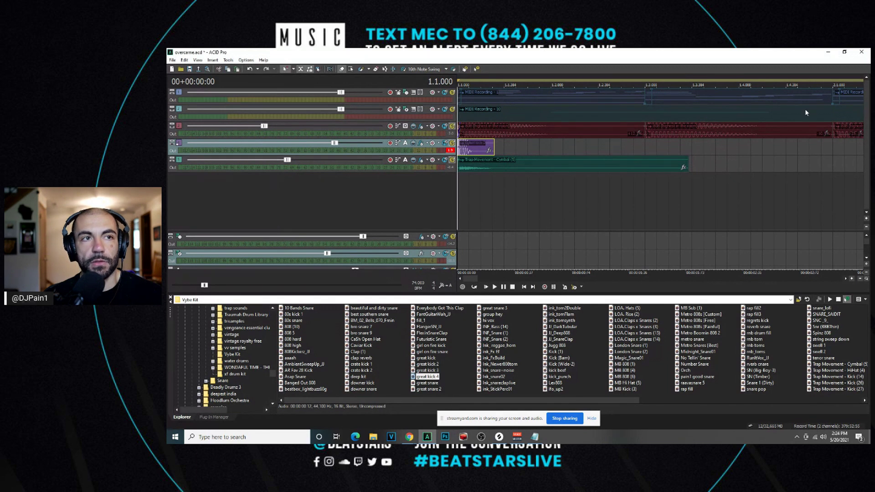
pyautogui.scroll(-3, 806, 113)
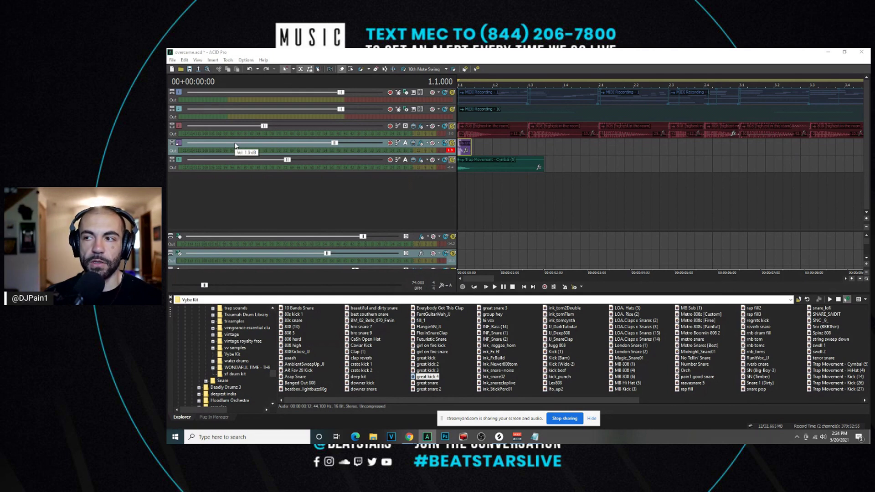
pyautogui.click(485, 287)
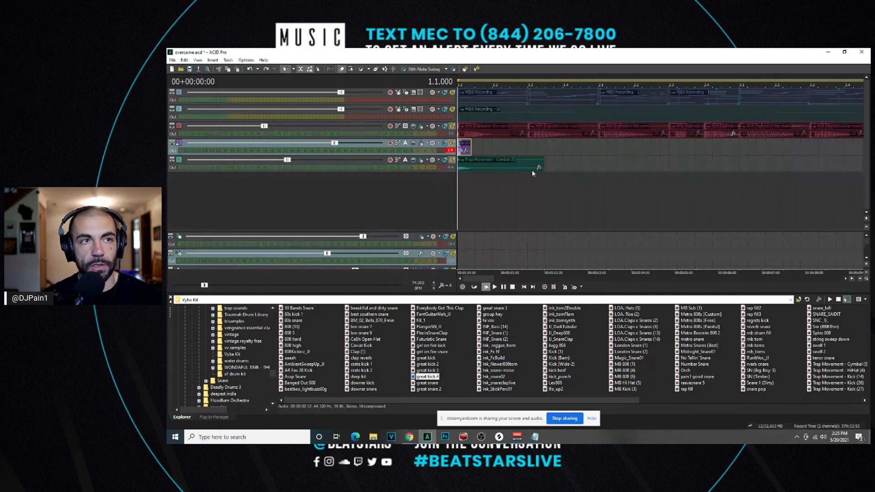
pyautogui.press('space')
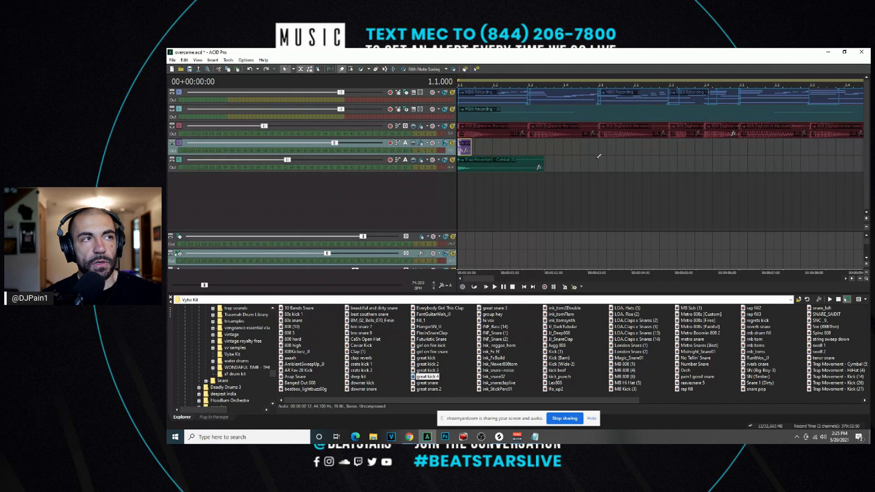
pyautogui.hotkey('ctrl', 's')
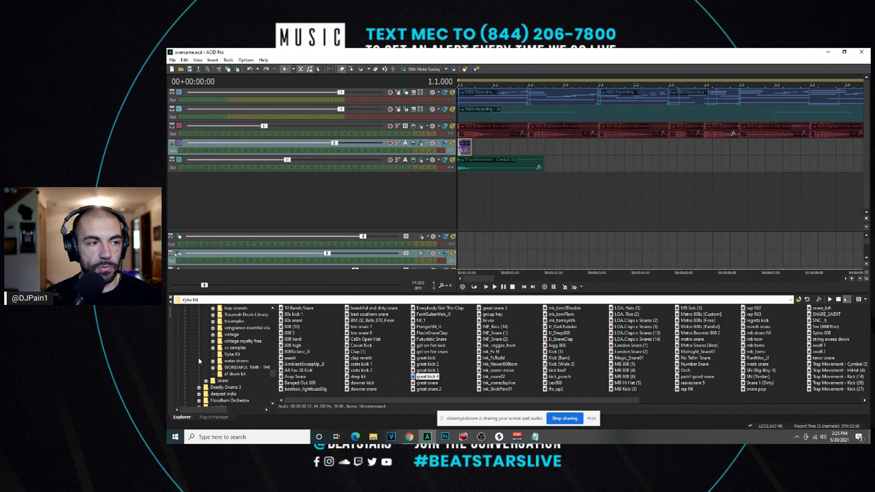
# Place the Everybody Got This Clap sample at 1.2 on a new track and save the project.
pyautogui.scroll(10, 198, 358)
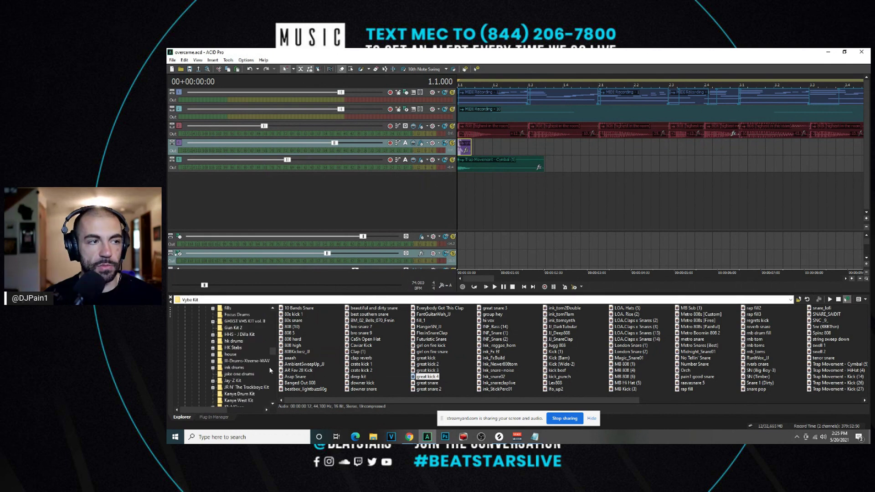
pyautogui.click(441, 308)
pyautogui.moveTo(441, 309); pyautogui.dragTo(496, 178)
pyautogui.scroll(2, 574, 178)
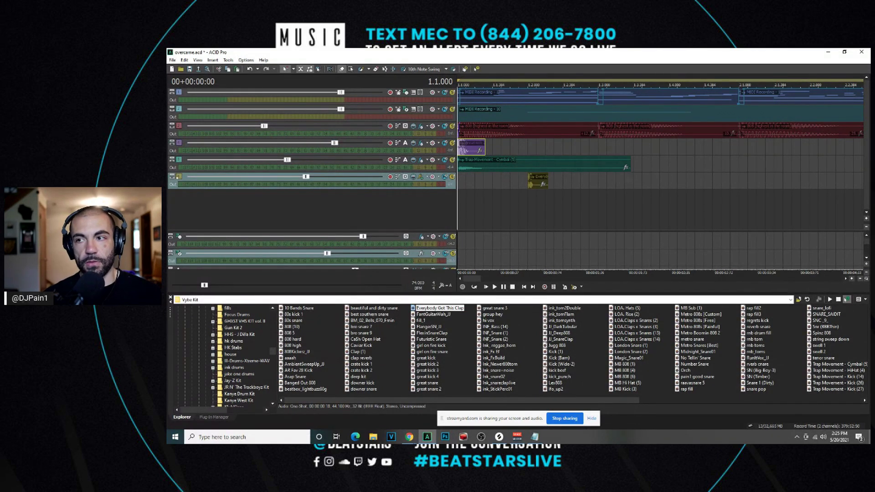
pyautogui.hotkey('ctrl', 's')
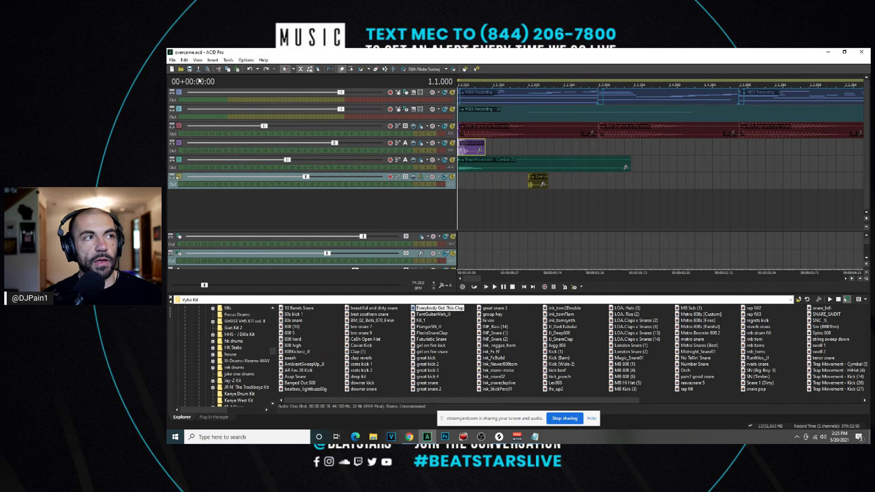
# Create a new empty project in place of the overcame project.
pyautogui.click(172, 60)
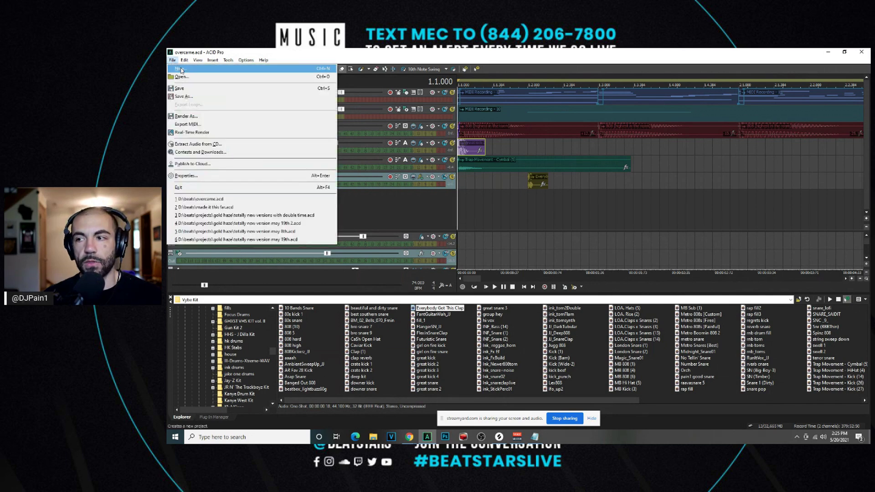
pyautogui.click(181, 70)
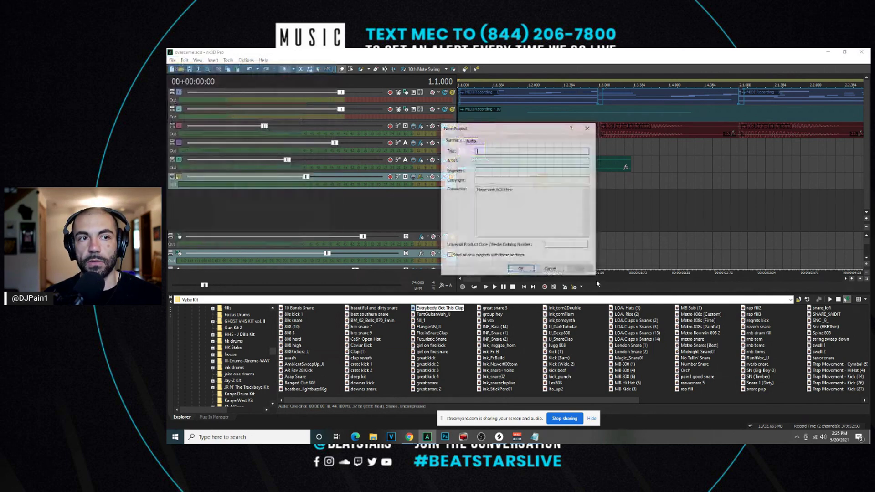
pyautogui.click(550, 269)
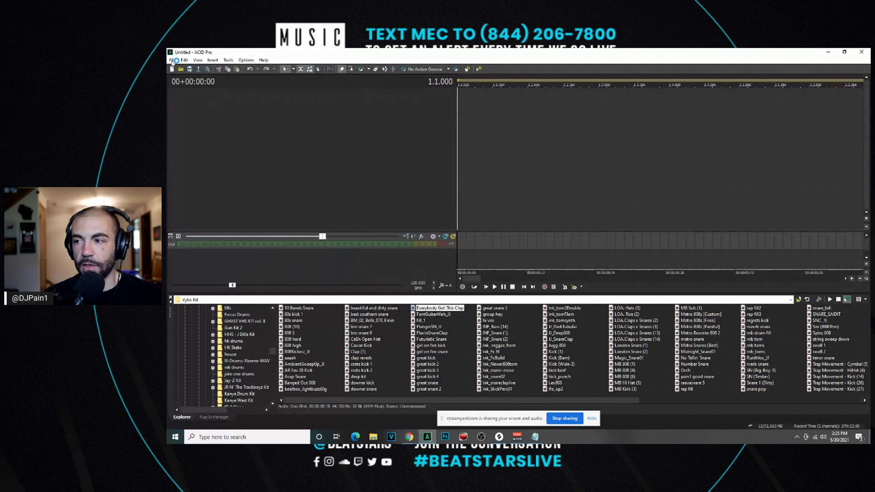
# Open the existing dead ringer project from the beats folder.
pyautogui.click(173, 60)
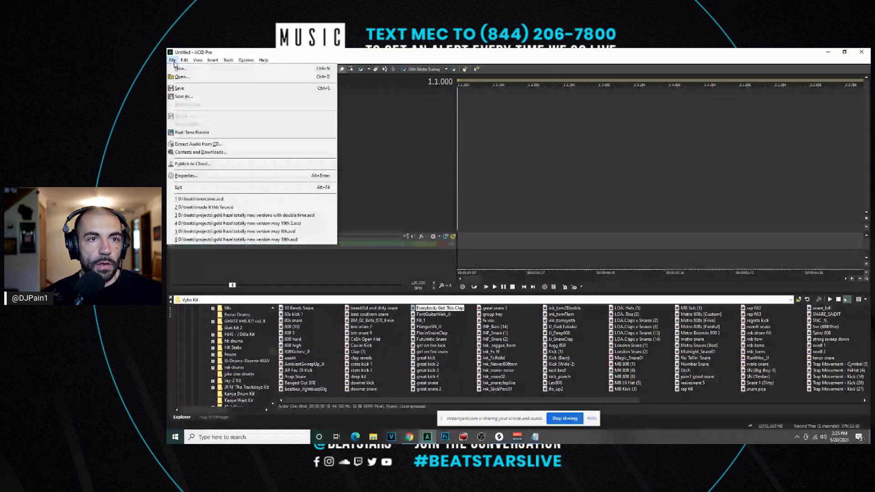
pyautogui.click(181, 77)
pyautogui.moveTo(672, 126); pyautogui.dragTo(415, 132)
pyautogui.scroll(-10, 438, 222)
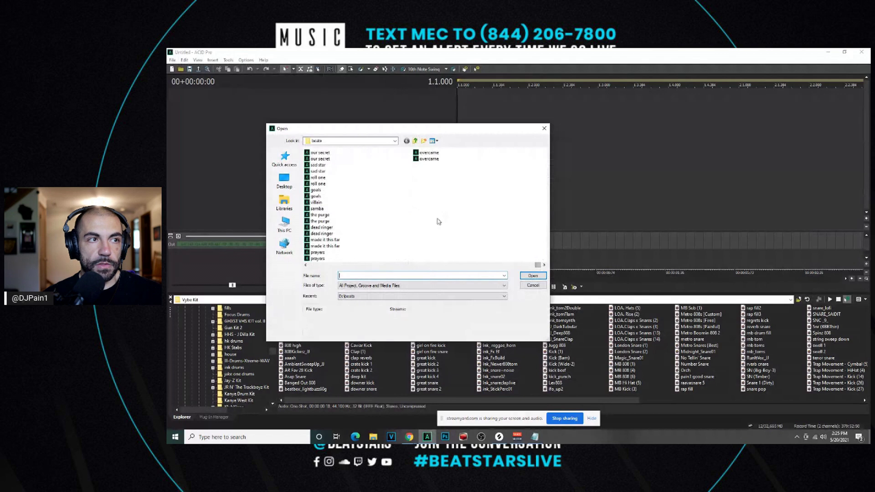
pyautogui.click(335, 159)
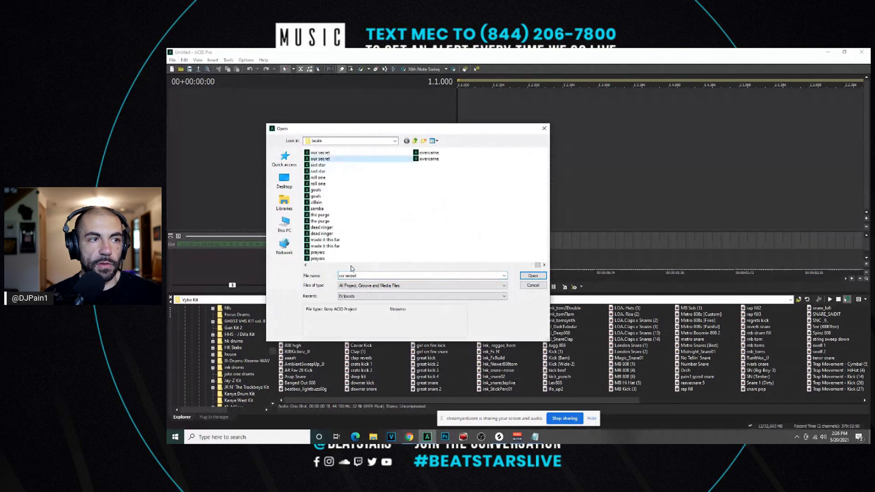
pyautogui.scroll(2, 407, 240)
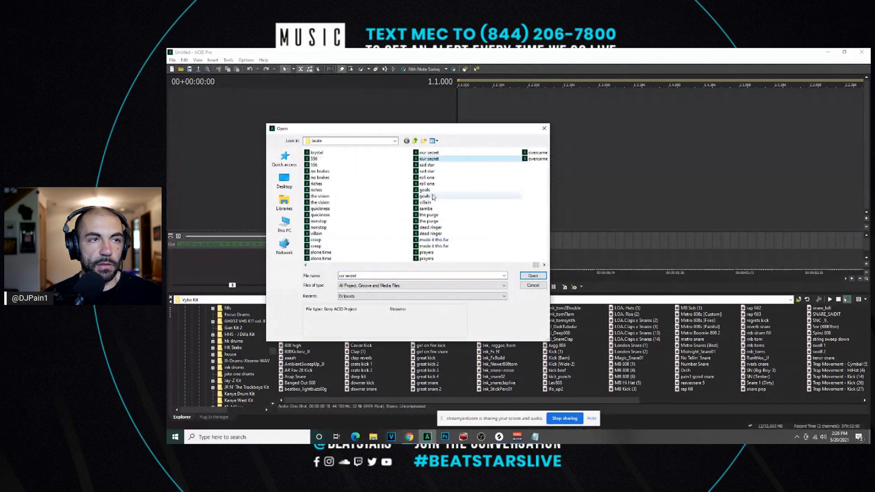
pyautogui.doubleClick(433, 233)
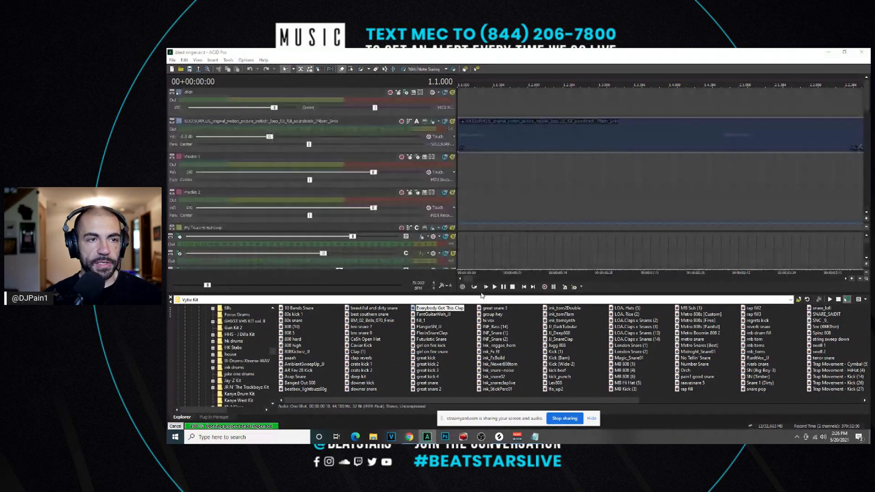
# Play the dead ringer beat from the start and from 9.1, then stop playback.
pyautogui.click(495, 286)
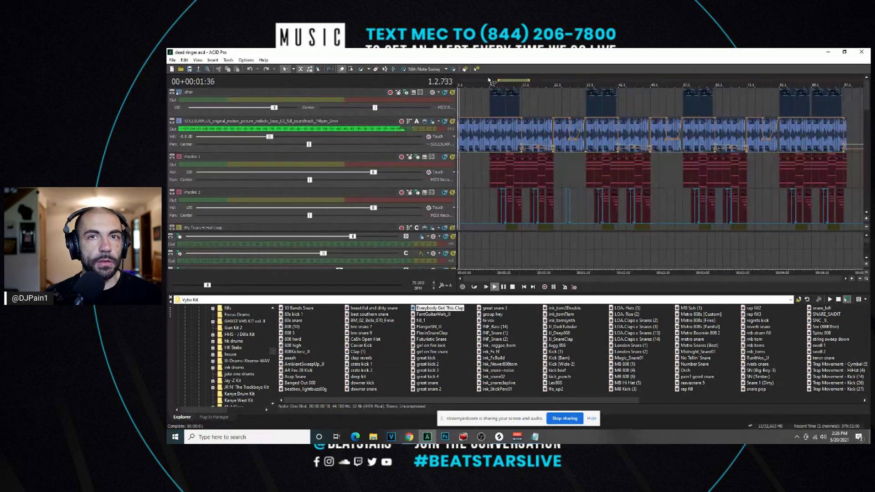
pyautogui.scroll(-3, 866, 101)
pyautogui.scroll(3, 598, 279)
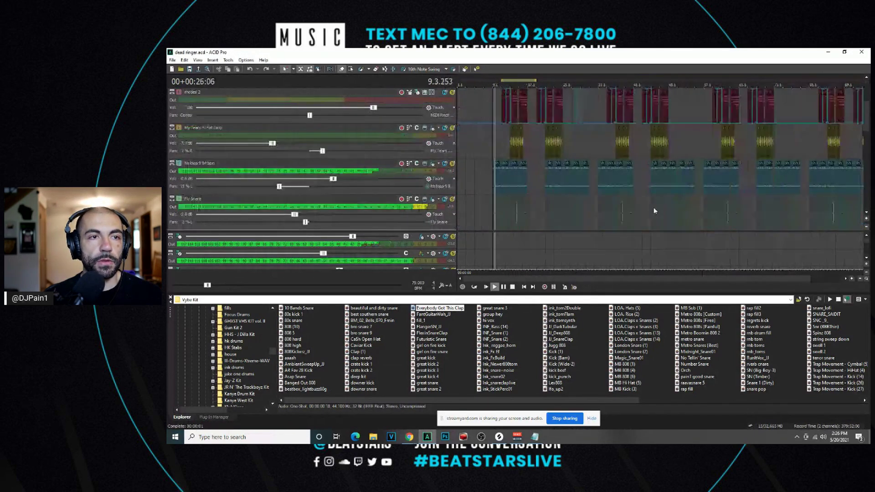
pyautogui.press('space')
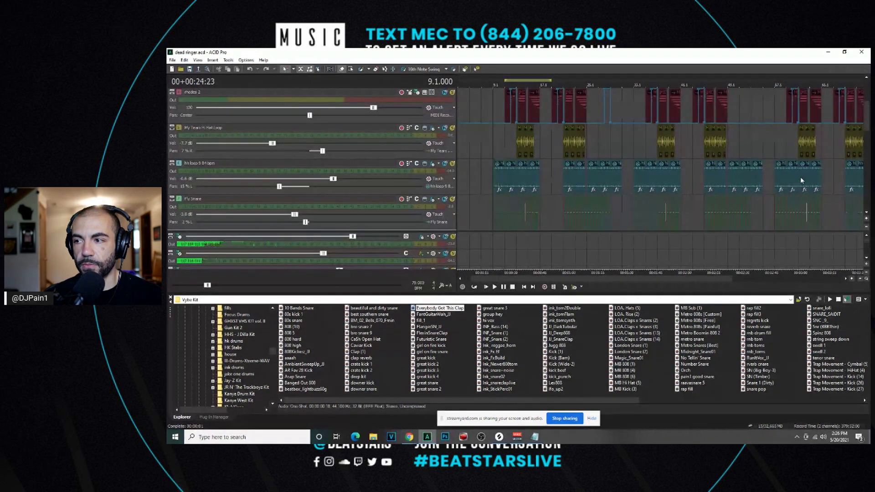
# Select all tracks from the unnamed last track up to the My Tears Hi Hat Loop track.
pyautogui.scroll(-1, 866, 129)
pyautogui.scroll(-5, 867, 129)
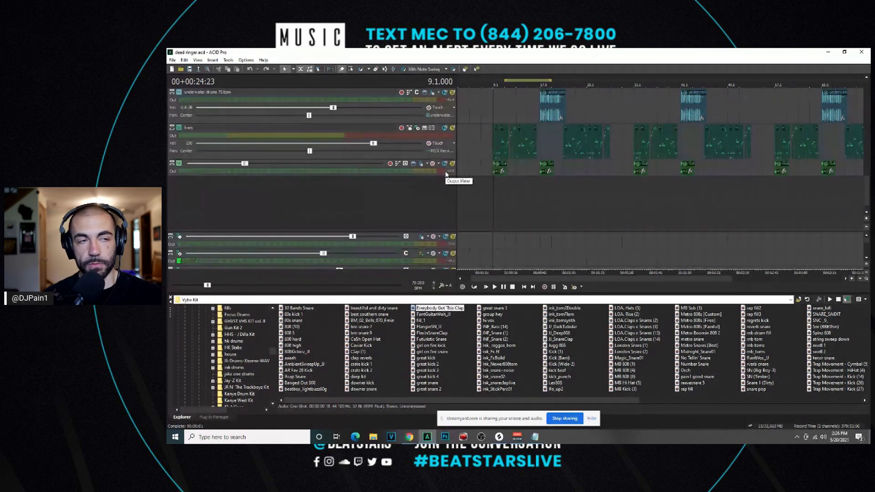
pyautogui.click(197, 173)
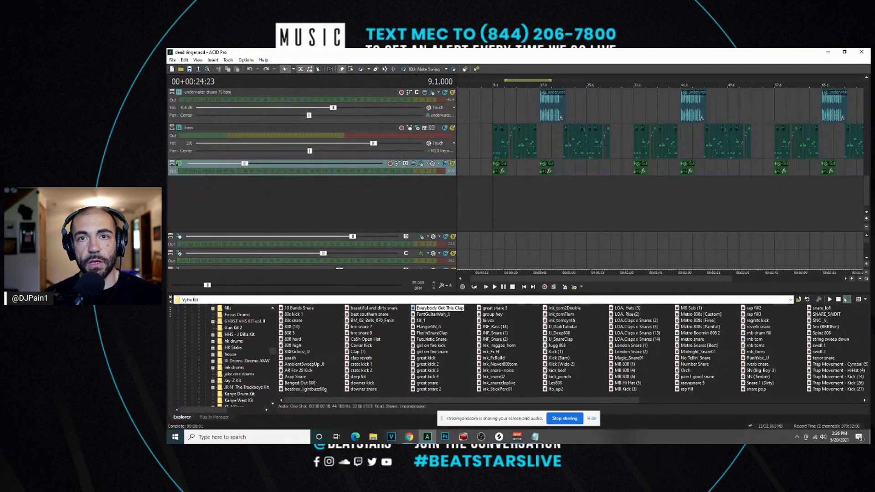
pyautogui.scroll(5, 867, 195)
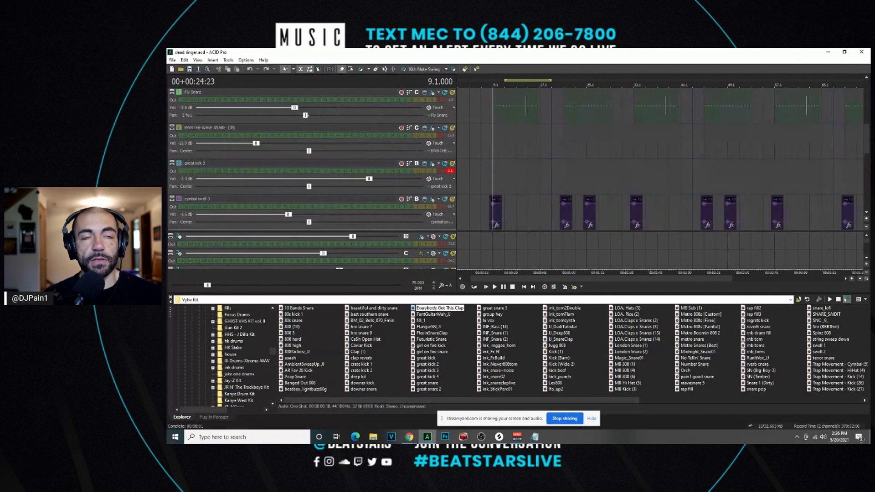
pyautogui.click(381, 132)
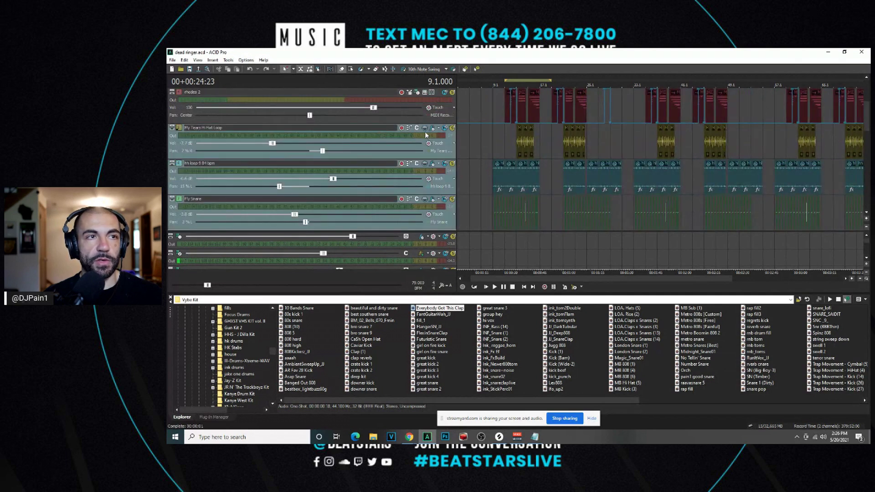
# Play the arrangement from 9.1 while reviewing the drum tracks, and stop playback.
pyautogui.press('space')
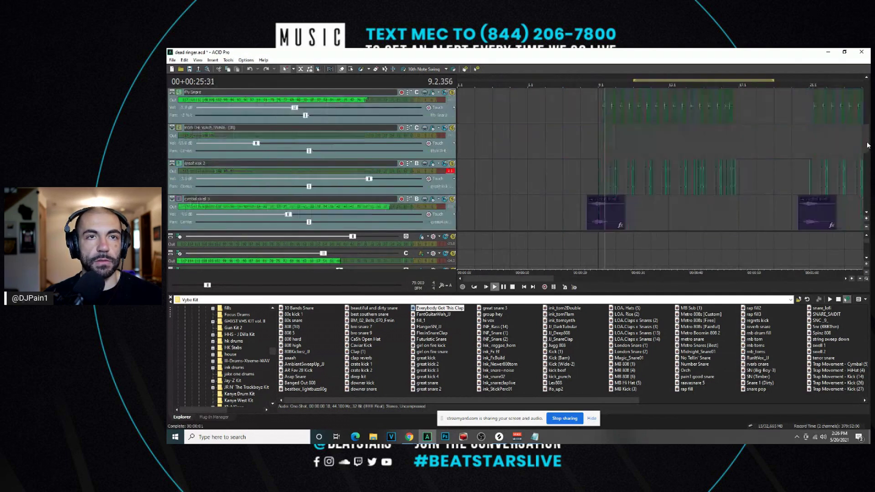
pyautogui.scroll(-4, 661, 159)
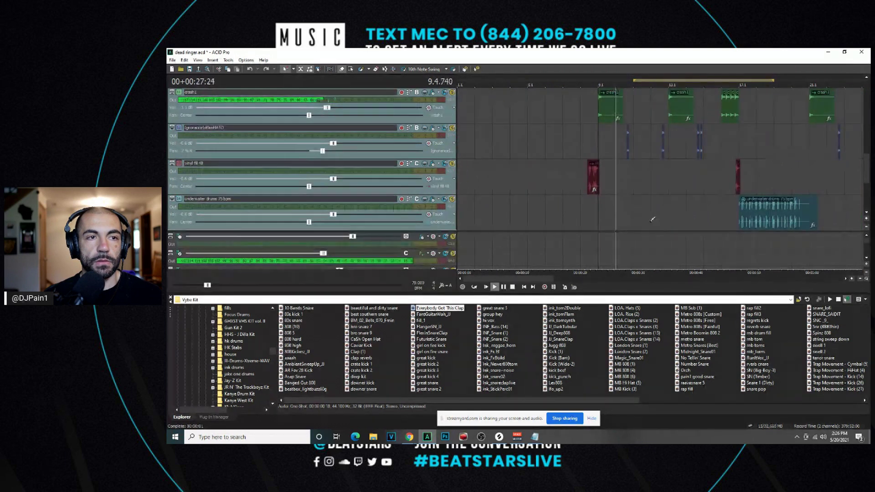
pyautogui.hscroll(3, 548, 278)
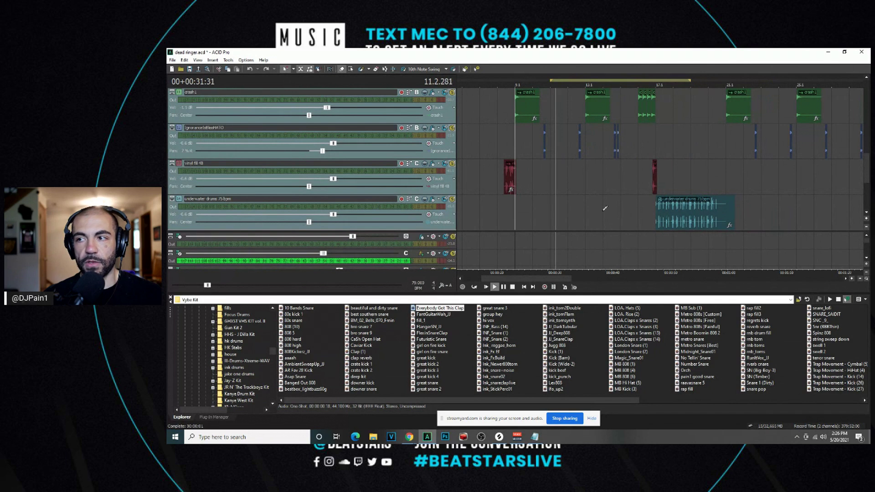
pyautogui.press('space')
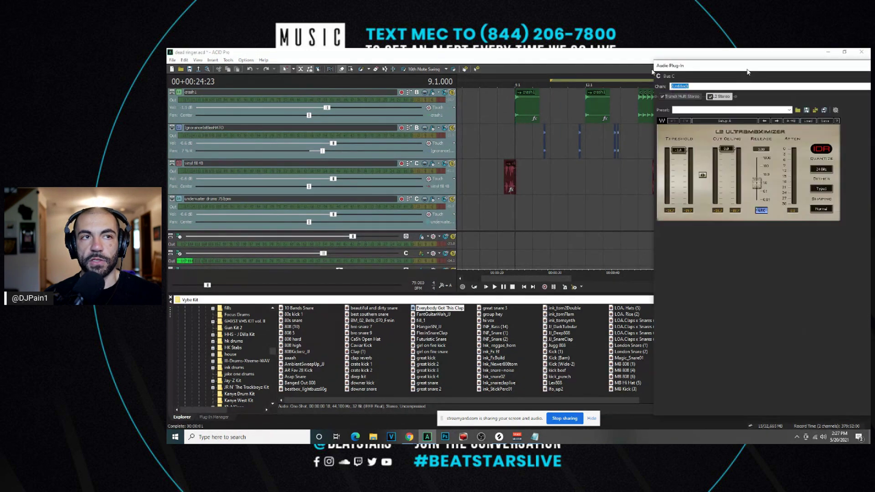
# Inspect the L2 Stereo and TransX Multi Stereo plug-ins on Bus C and close the plug-in window.
pyautogui.click(453, 127)
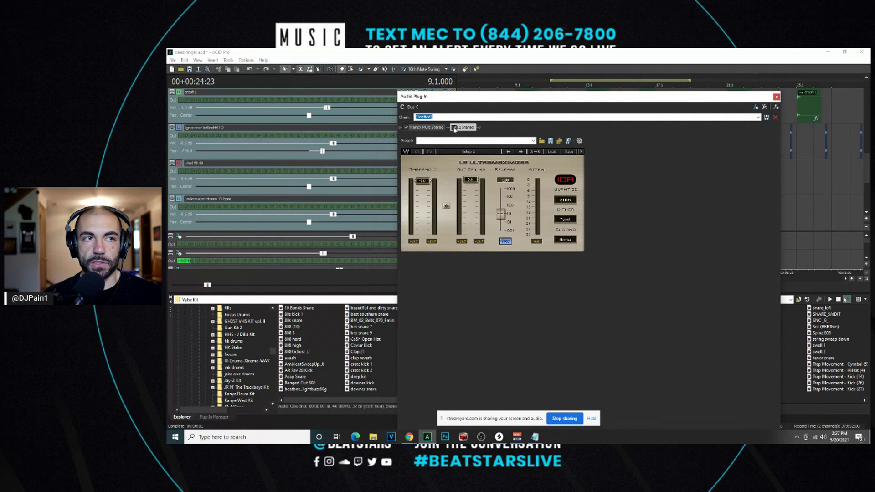
pyautogui.click(424, 129)
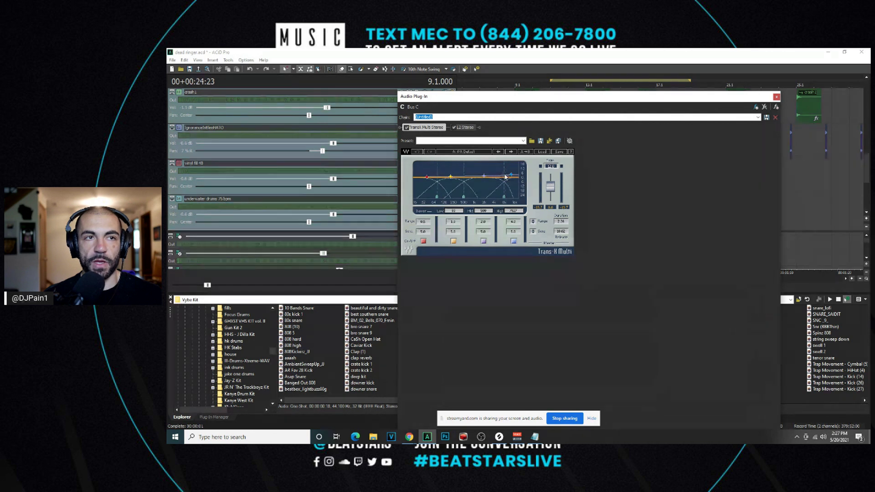
pyautogui.click(469, 130)
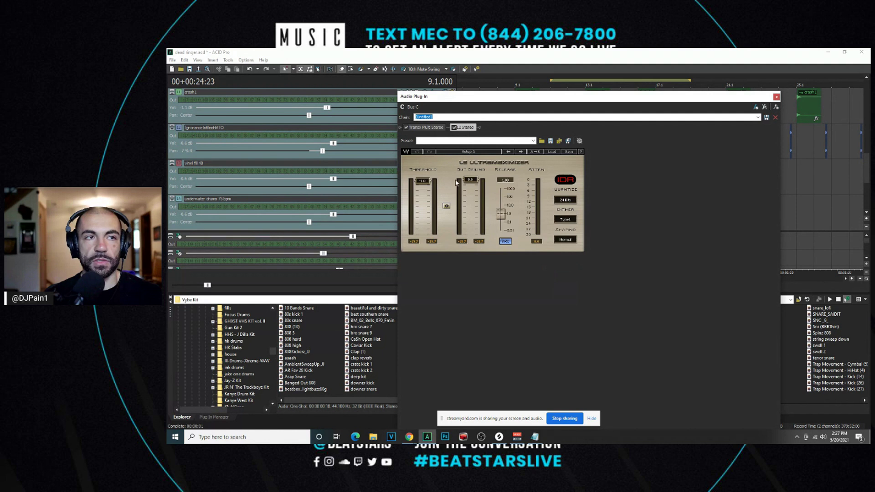
pyautogui.click(776, 96)
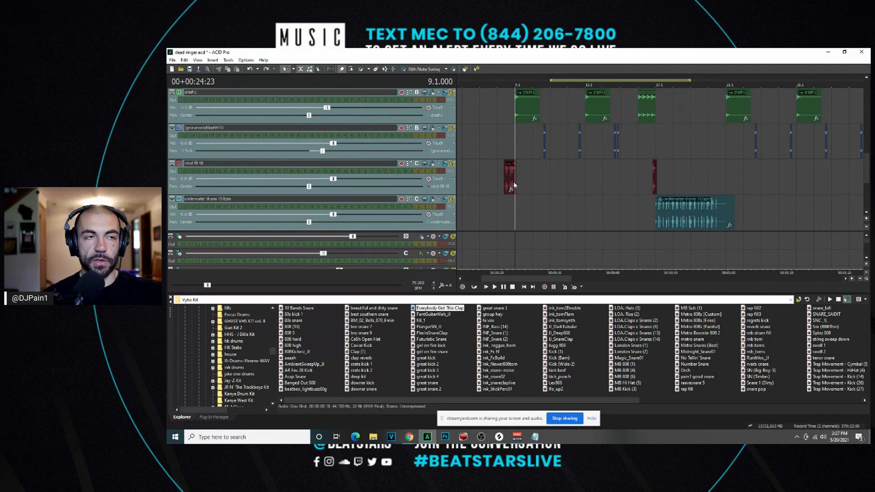
# Inspect the Track EQ on the SOULSURPLUS melodic loop track and close its plug-in window.
pyautogui.click(501, 149)
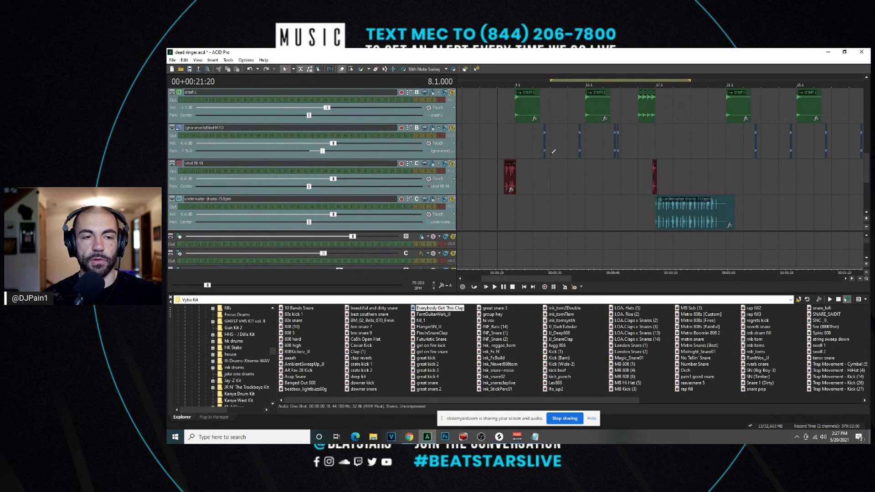
pyautogui.click(520, 150)
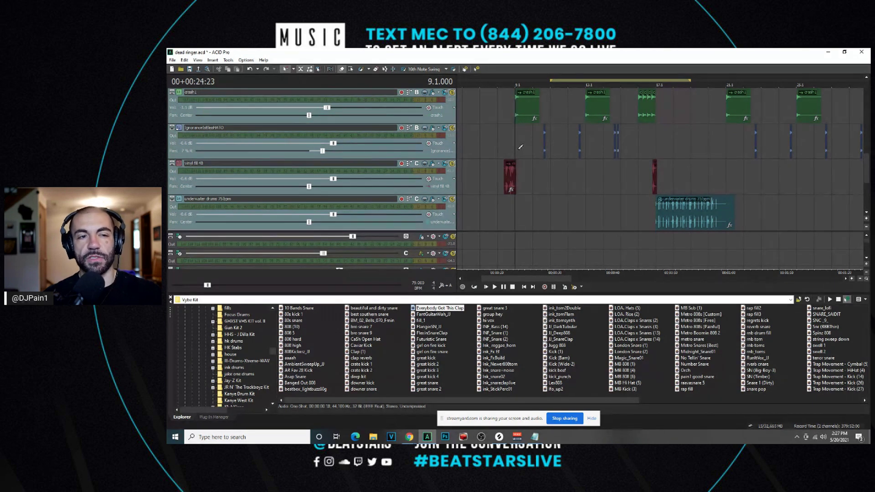
pyautogui.scroll(2, 820, 155)
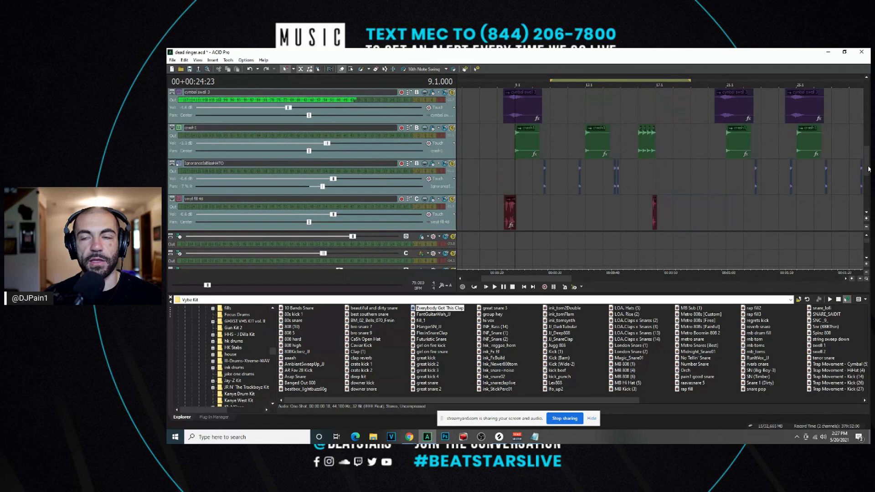
pyautogui.scroll(2, 866, 152)
pyautogui.scroll(3, 865, 137)
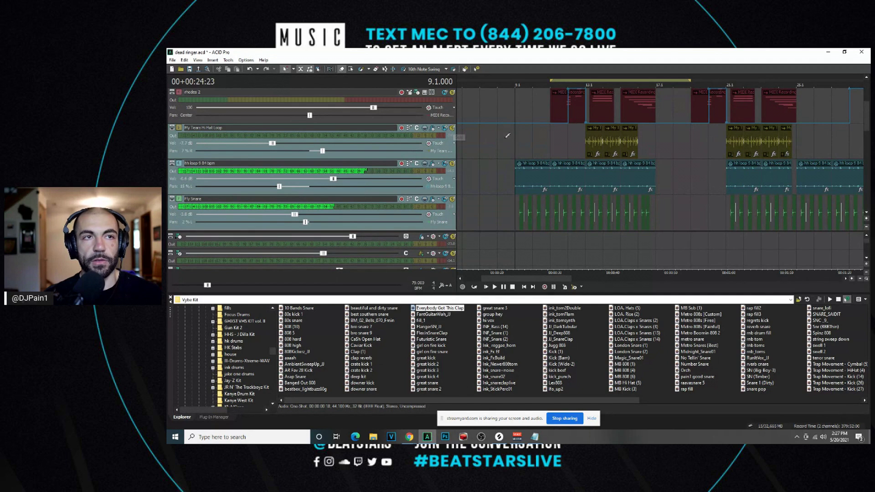
pyautogui.scroll(2, 868, 105)
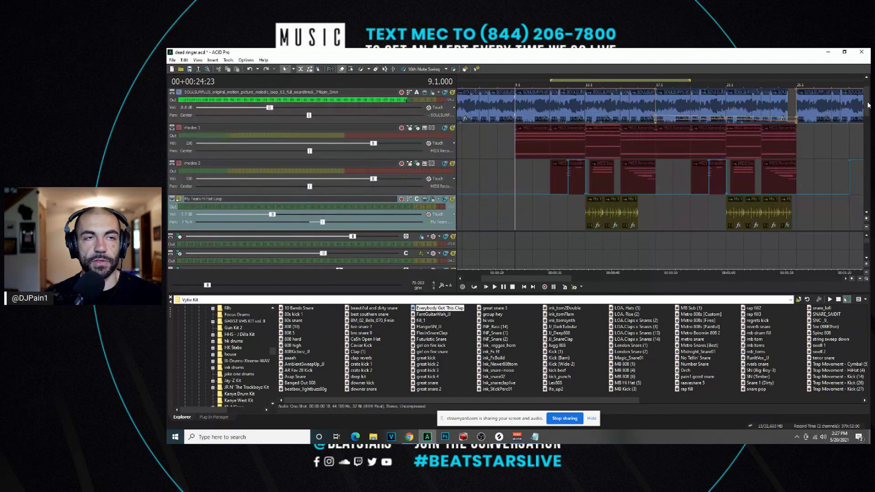
pyautogui.click(417, 90)
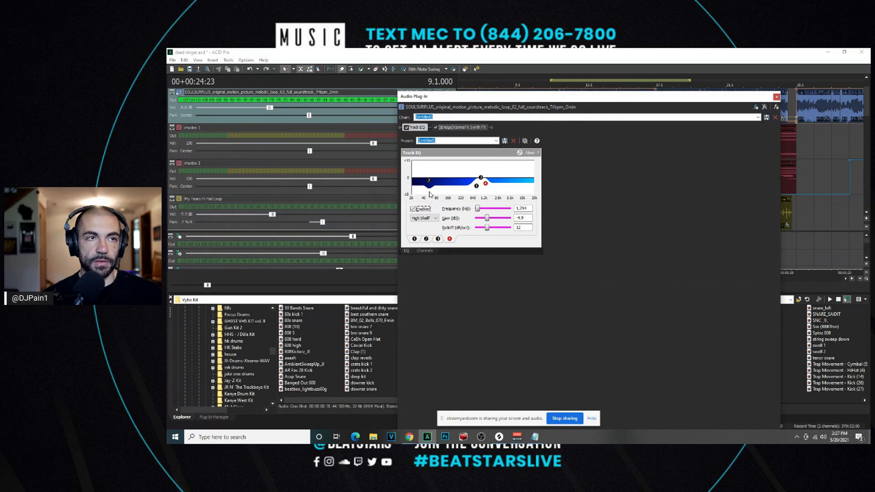
pyautogui.click(776, 97)
# Audition the rhodes 1 part from 9.1 and the rhodes 2 part from 12.1 with the SOULSURPLUS loop muted.
pyautogui.click(522, 153)
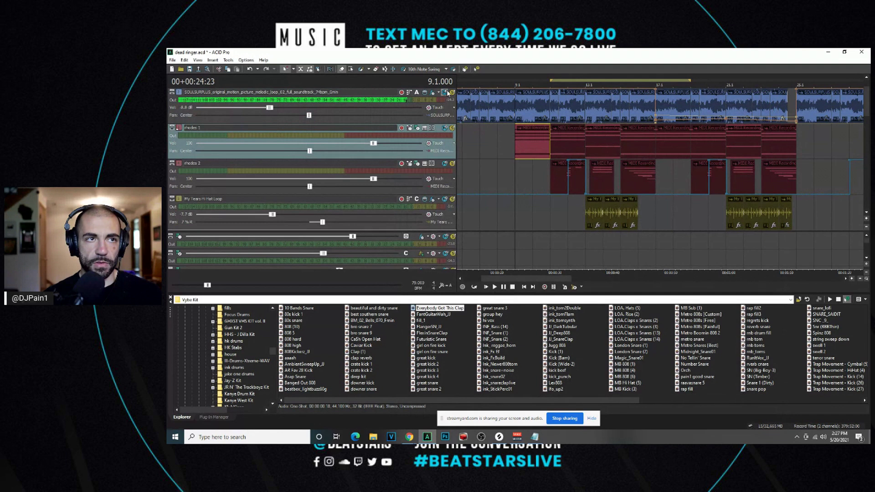
pyautogui.press('space')
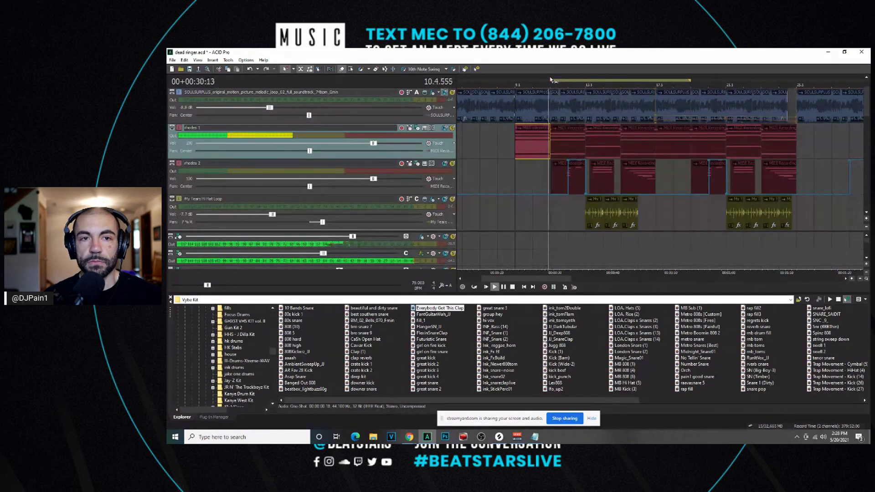
pyautogui.click(571, 172)
pyautogui.scroll(2, 612, 177)
pyautogui.scroll(2, 565, 216)
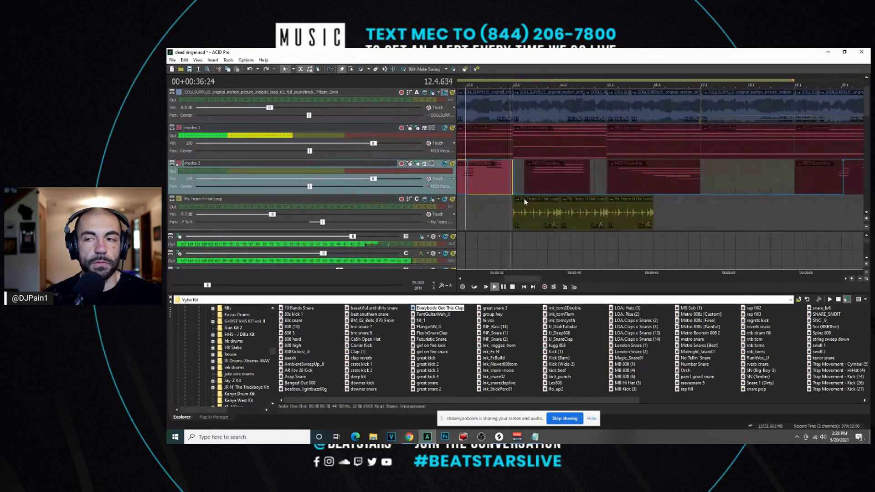
pyautogui.scroll(-3, 625, 173)
pyautogui.press('space')
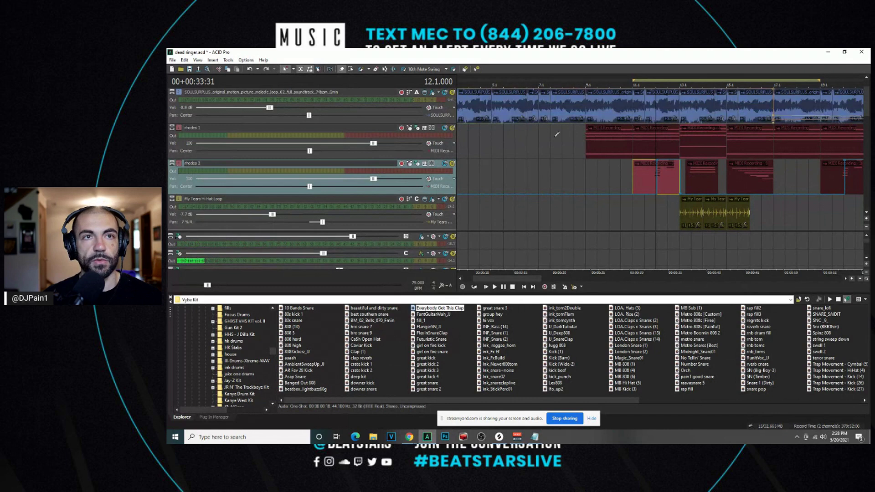
# Inspect the RBass Stereo, Track EQ and L2 Stereo plug-ins on the rhodes 2 track and close the plug-in window.
pyautogui.scroll(-2, 593, 227)
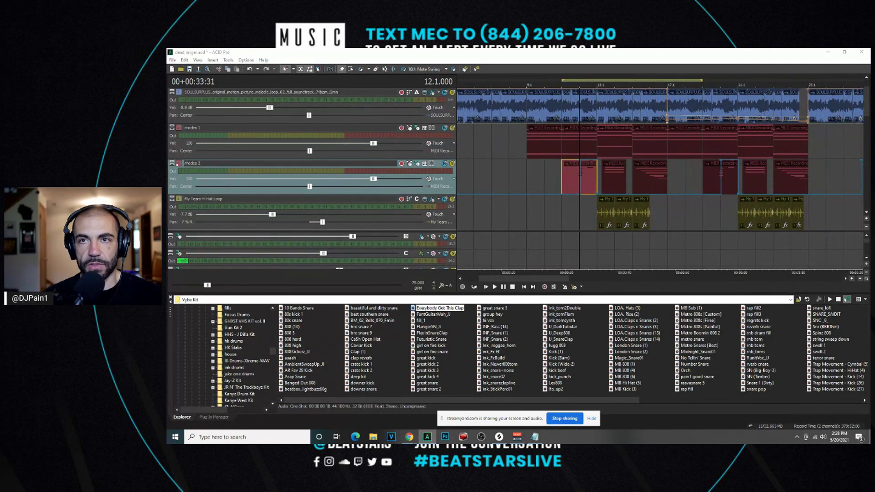
pyautogui.click(452, 163)
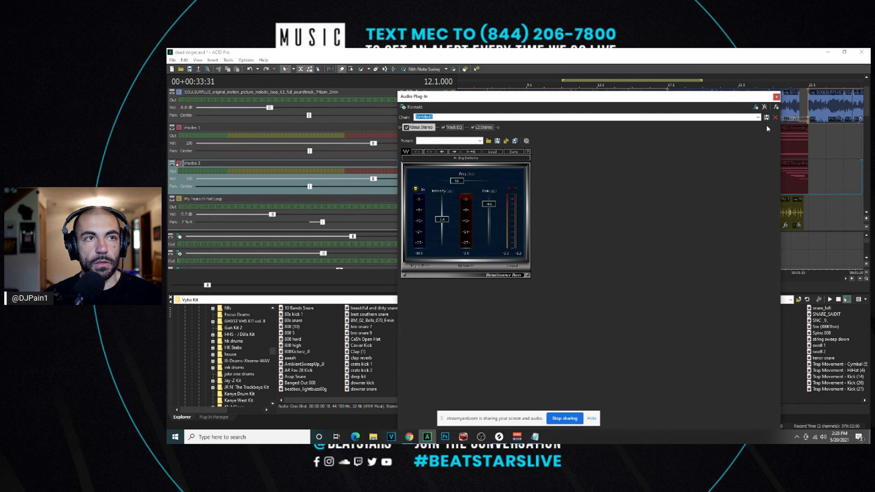
pyautogui.click(453, 128)
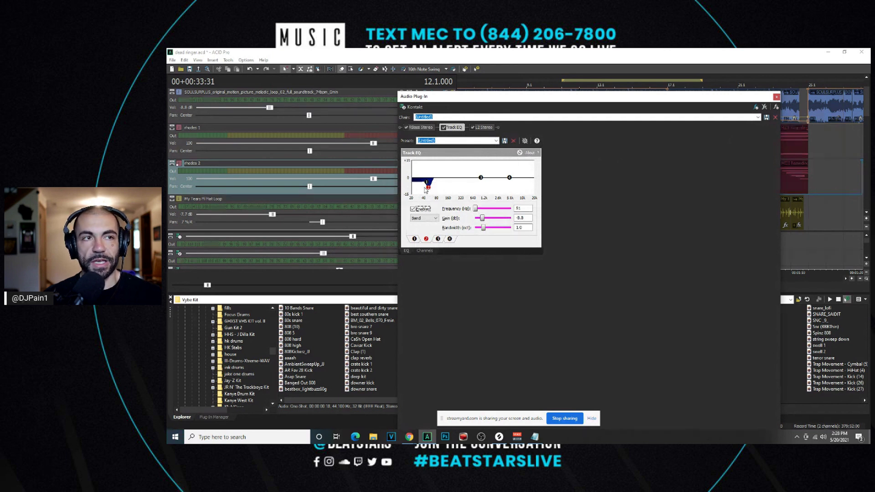
pyautogui.click(483, 127)
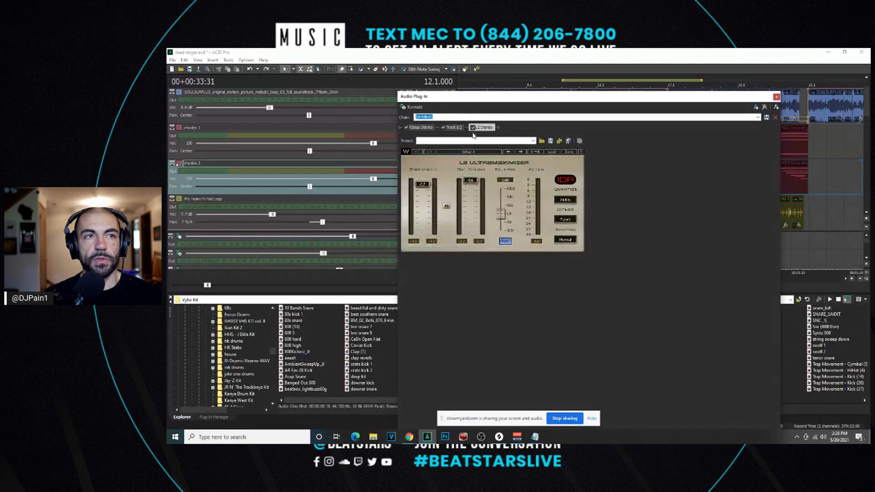
pyautogui.click(776, 97)
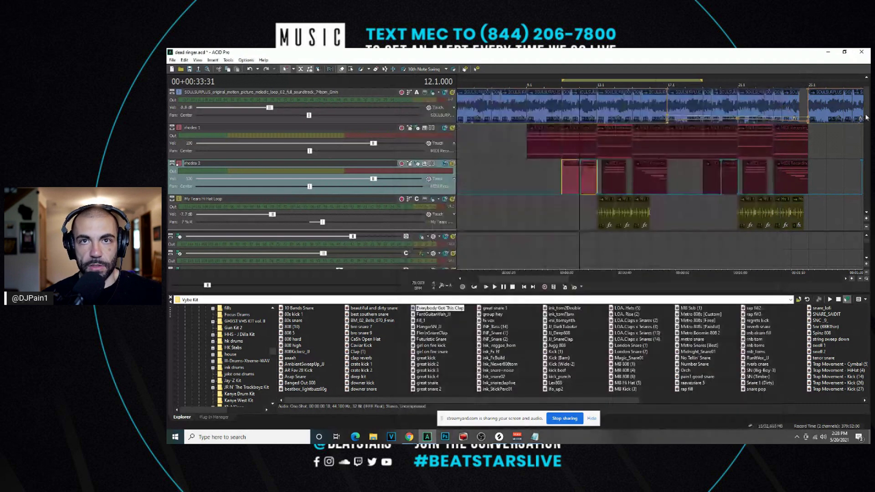
# Replace the dead ringer project with a new, empty project.
pyautogui.scroll(-5, 866, 118)
pyautogui.scroll(5, 866, 117)
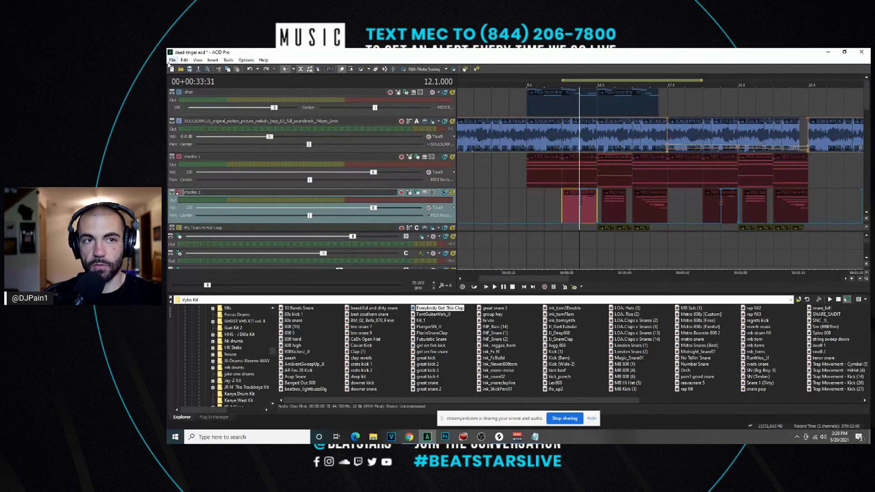
pyautogui.click(172, 60)
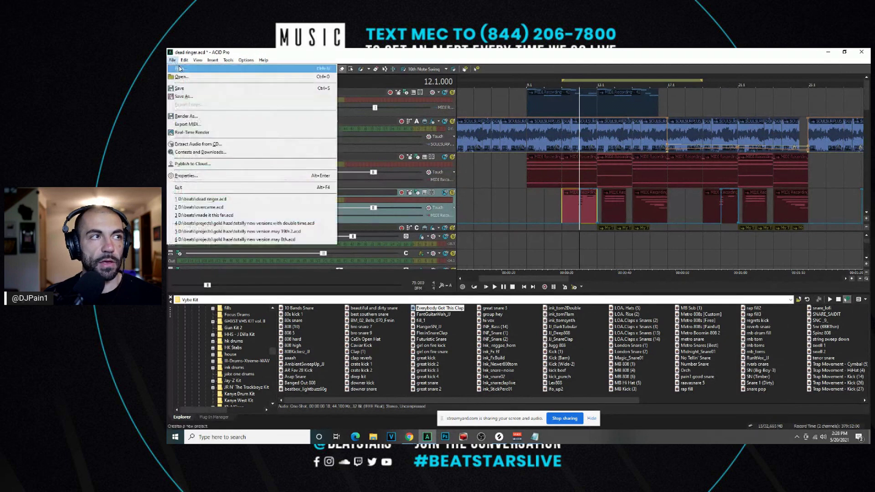
pyautogui.click(182, 68)
pyautogui.click(540, 203)
pyautogui.press('Return')
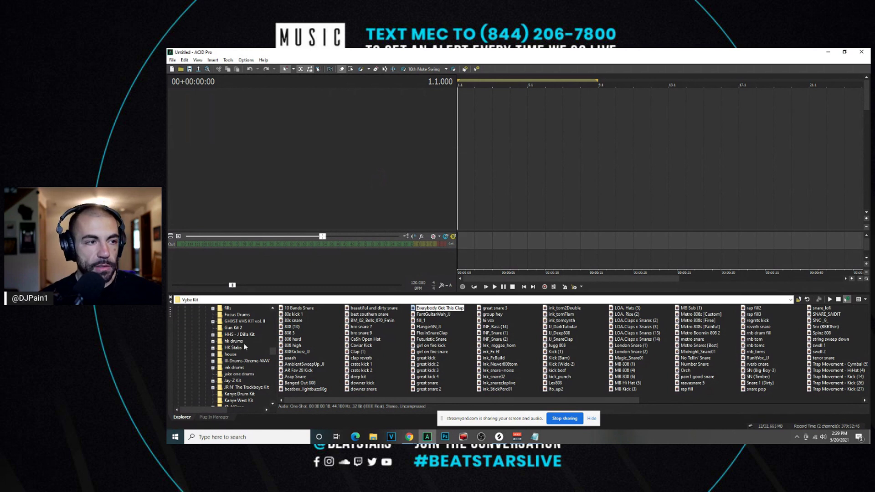
# Browse the more drums collection, checking the BIGWHITE BEATZ - Pro Mixed Kit Vol 2 and space cadet drum kit folders.
pyautogui.scroll(10, 245, 341)
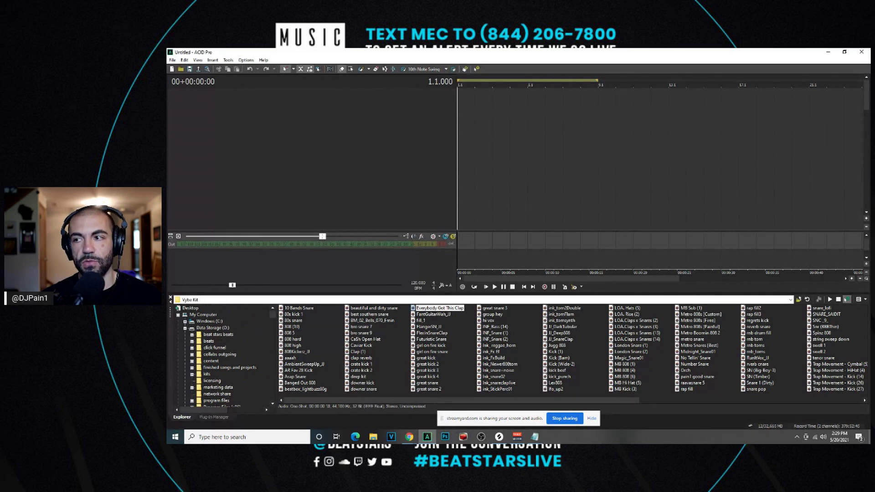
pyautogui.hotkey('alt', 'Tab')
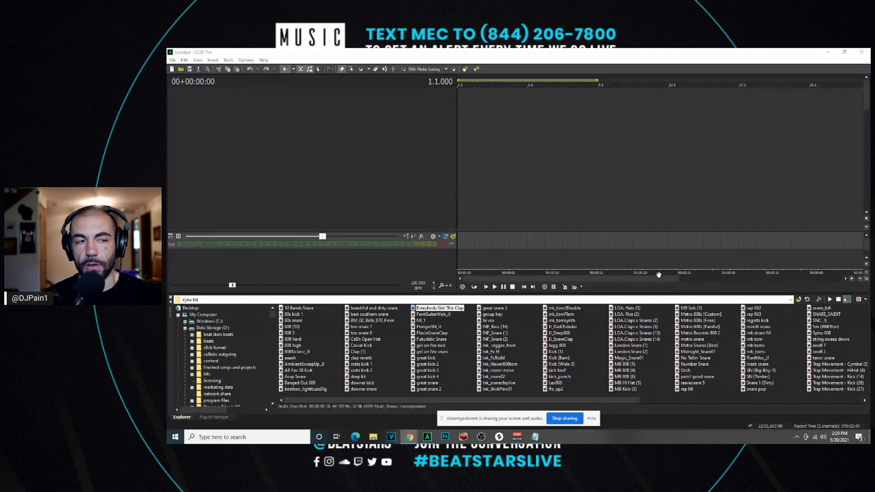
pyautogui.scroll(-13, 231, 367)
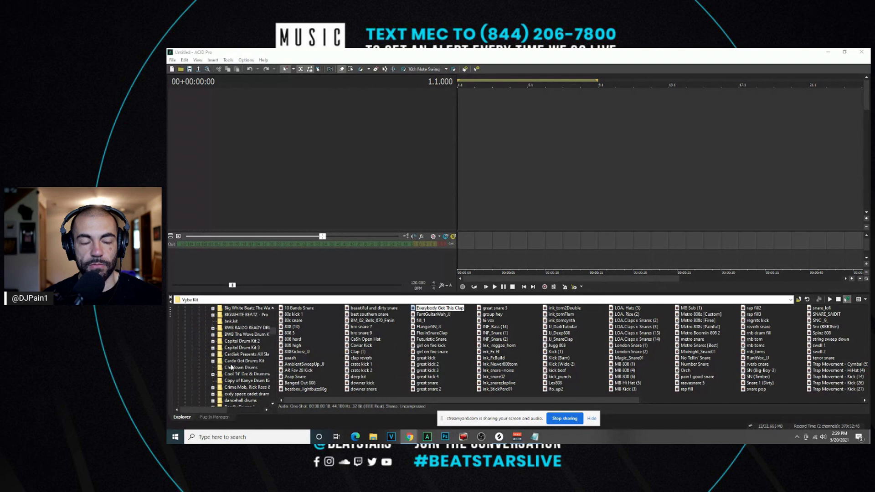
pyautogui.scroll(4, 233, 367)
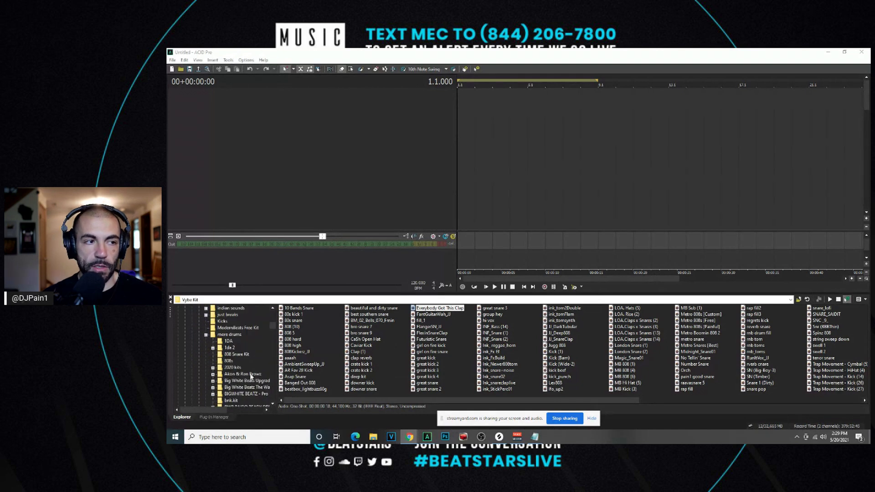
pyautogui.moveTo(246, 393); pyautogui.dragTo(305, 349)
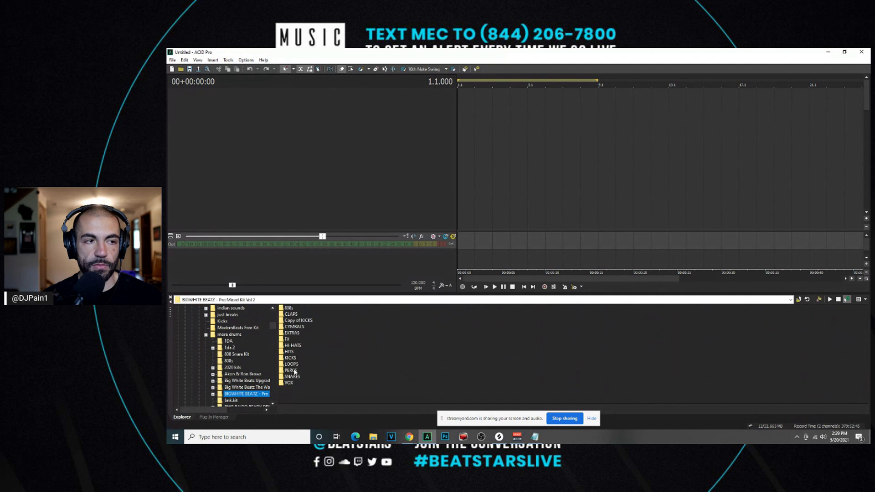
pyautogui.scroll(-5, 253, 365)
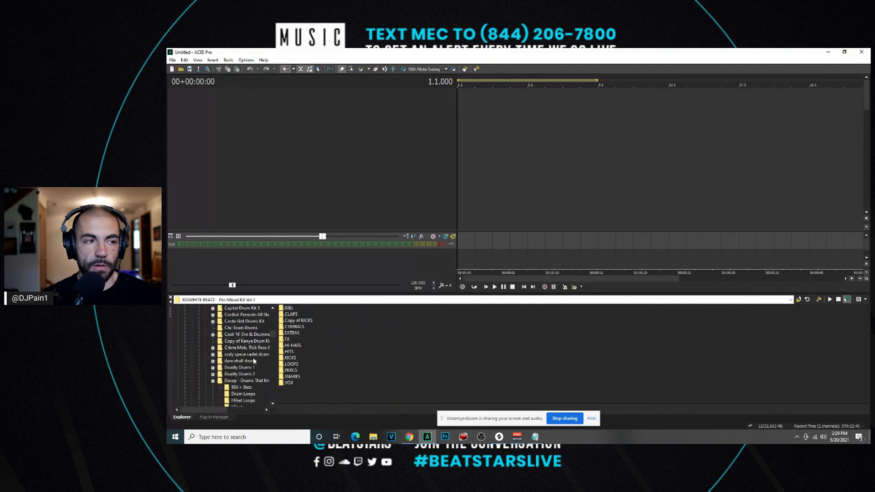
pyautogui.click(254, 355)
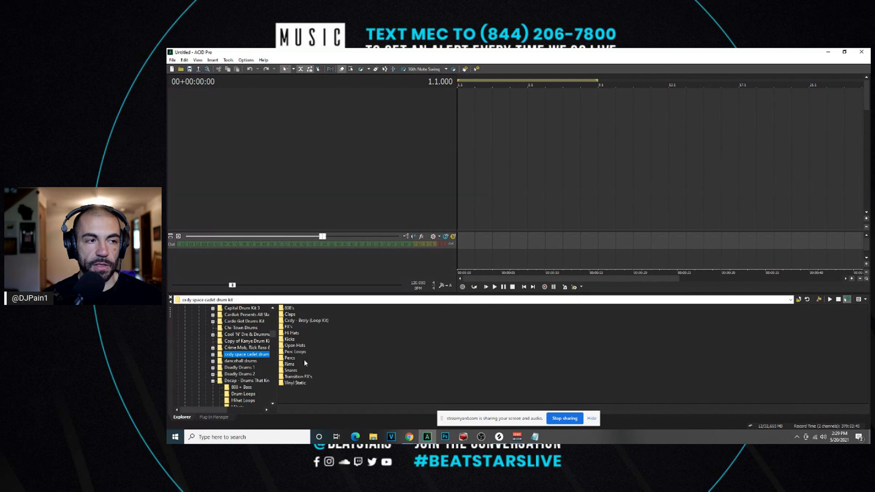
# Open the Hihats folder of the Decap drum kit and preview the Heavenly Hihat sample.
pyautogui.scroll(-10, 263, 366)
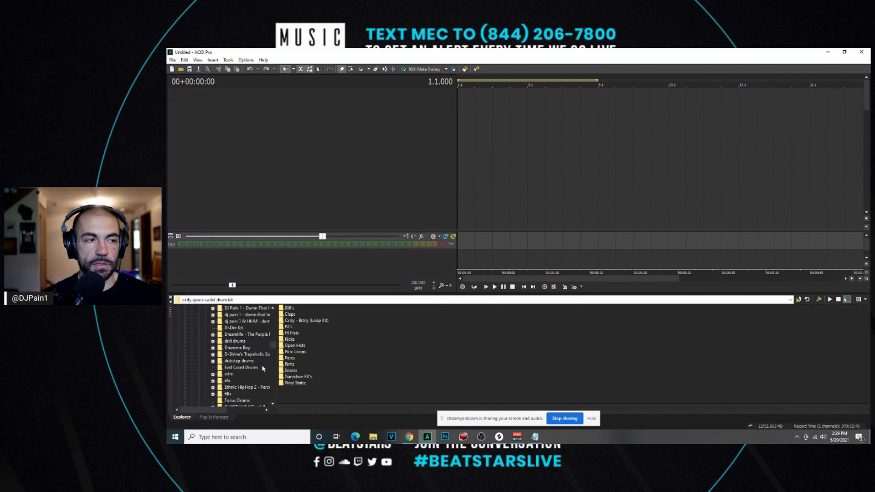
pyautogui.scroll(2, 262, 364)
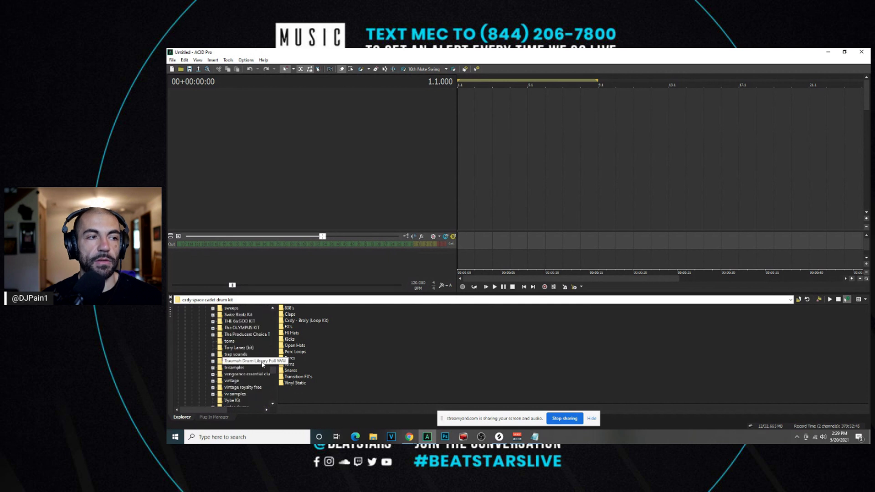
pyautogui.scroll(10, 261, 360)
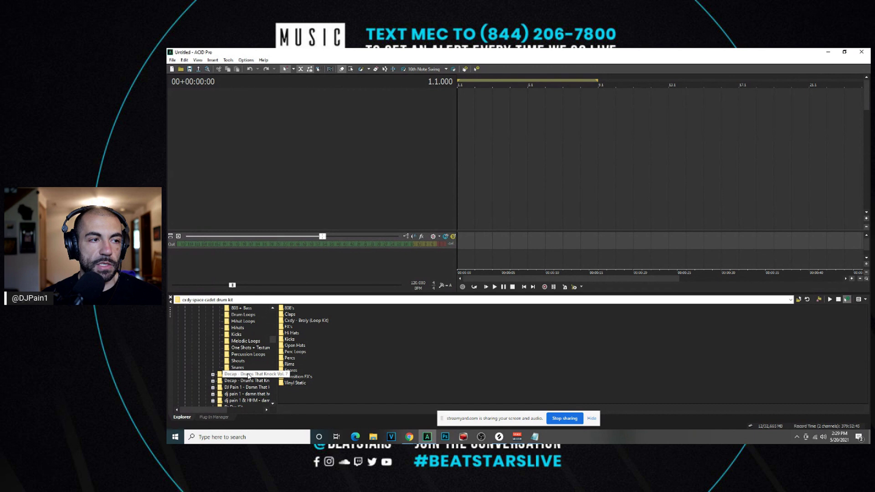
pyautogui.scroll(3, 248, 368)
pyautogui.scroll(-2, 248, 368)
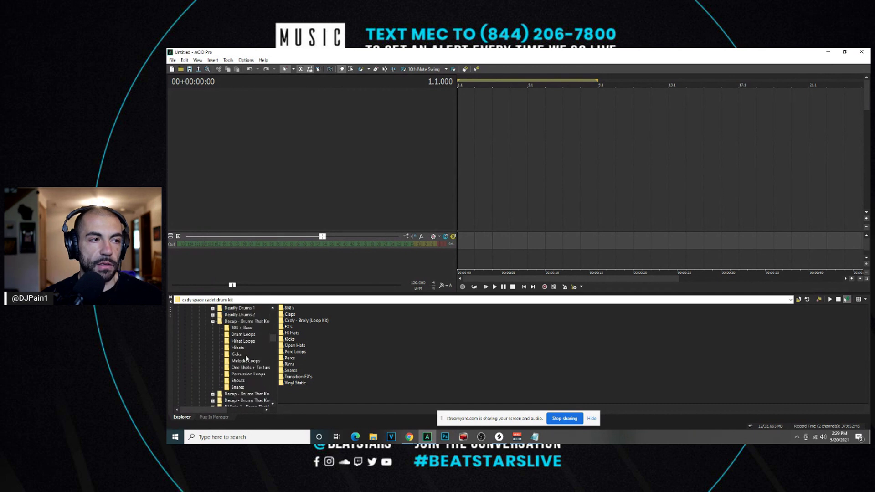
pyautogui.click(238, 348)
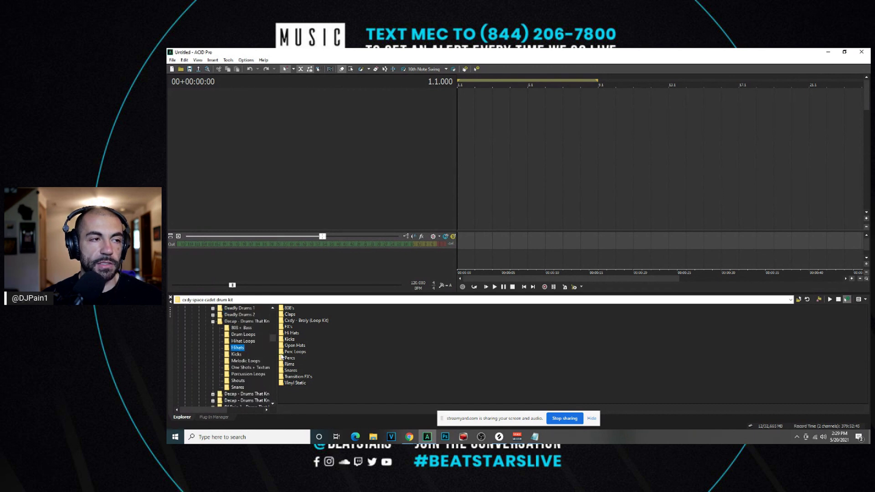
pyautogui.click(299, 339)
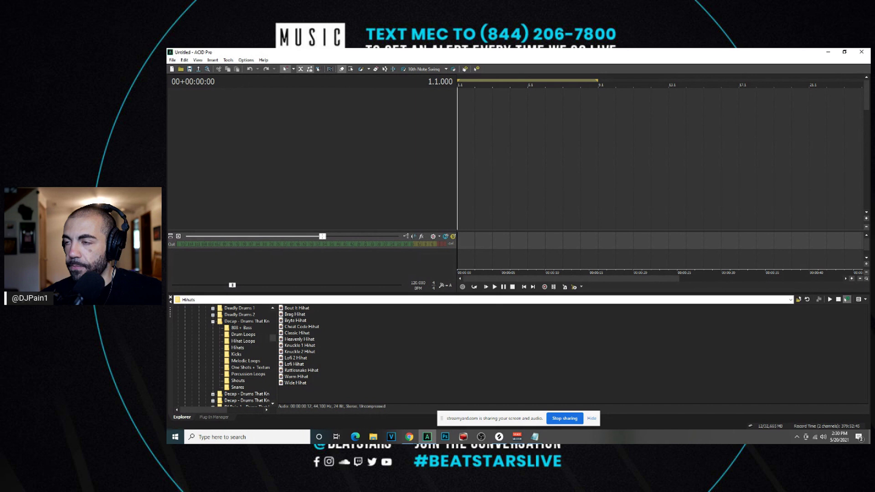
# Open the overcame.acd project and briefly play its first 808 clip.
pyautogui.click(172, 60)
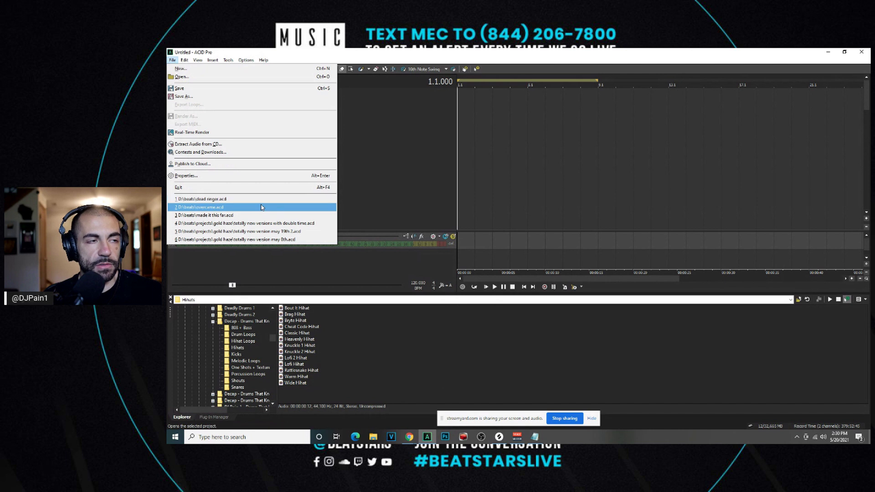
pyautogui.click(261, 207)
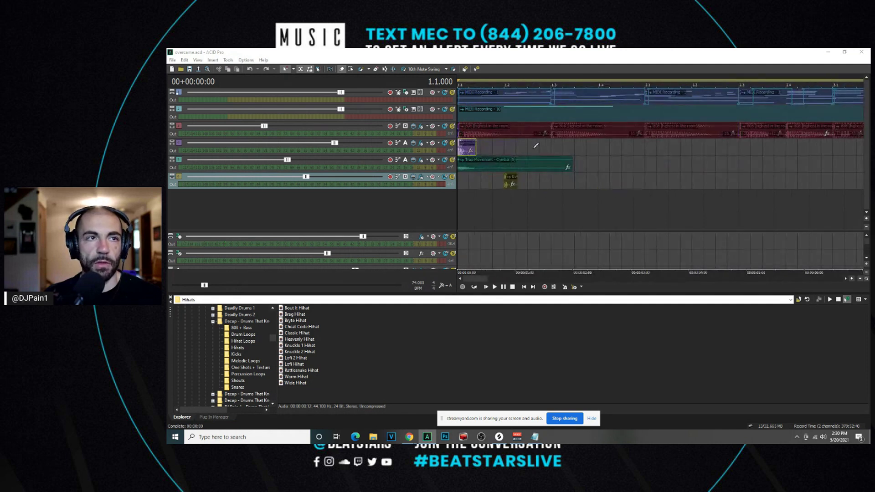
pyautogui.click(466, 135)
pyautogui.press('space')
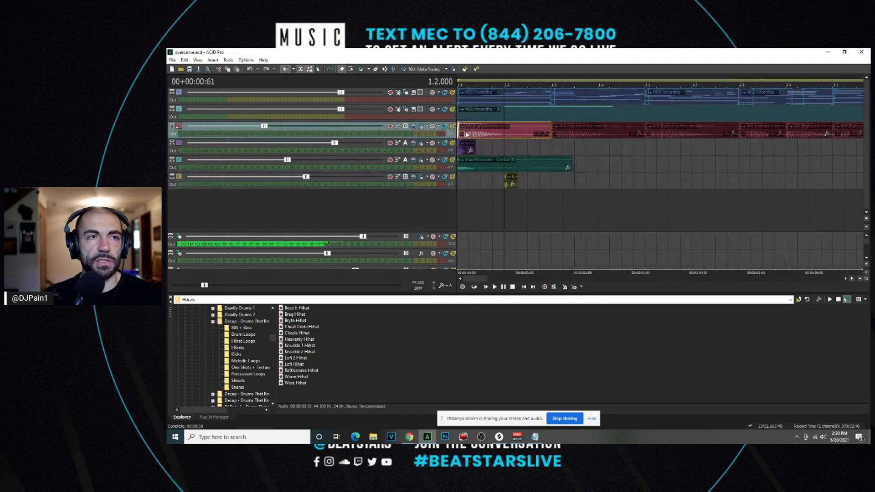
pyautogui.scroll(5, 574, 132)
pyautogui.press('space')
pyautogui.click(573, 131)
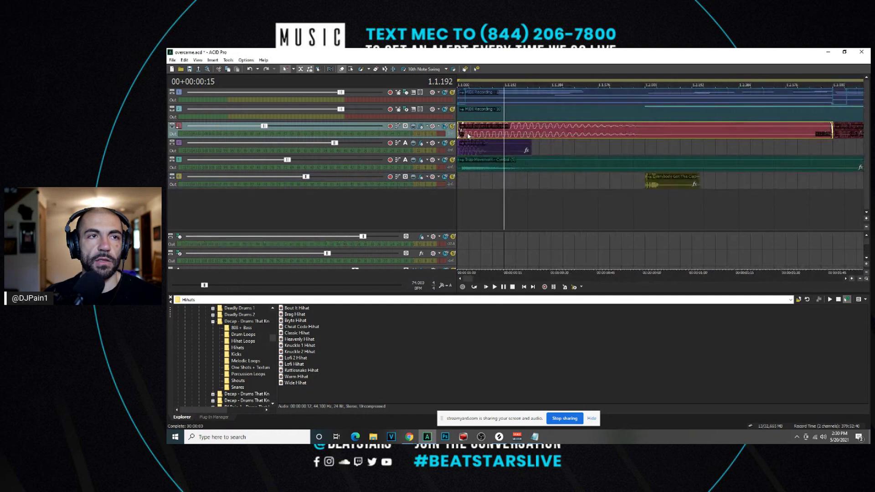
pyautogui.press('Down')
pyautogui.press('Down')
pyautogui.press('Down')
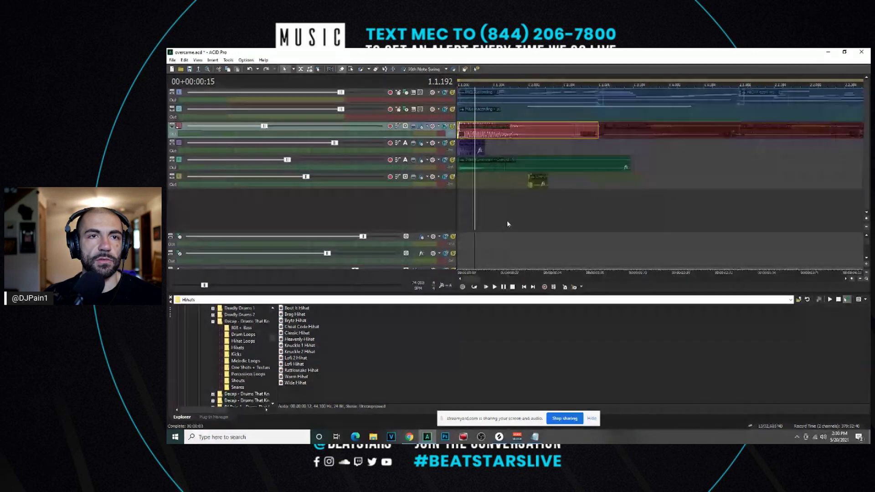
# Add the Indonesian Xylophone Loop (103BPM) from the Decap kit's Melodic Loops folder as a new track and paint it across the timeline.
pyautogui.scroll(-10, 217, 376)
pyautogui.click(218, 374)
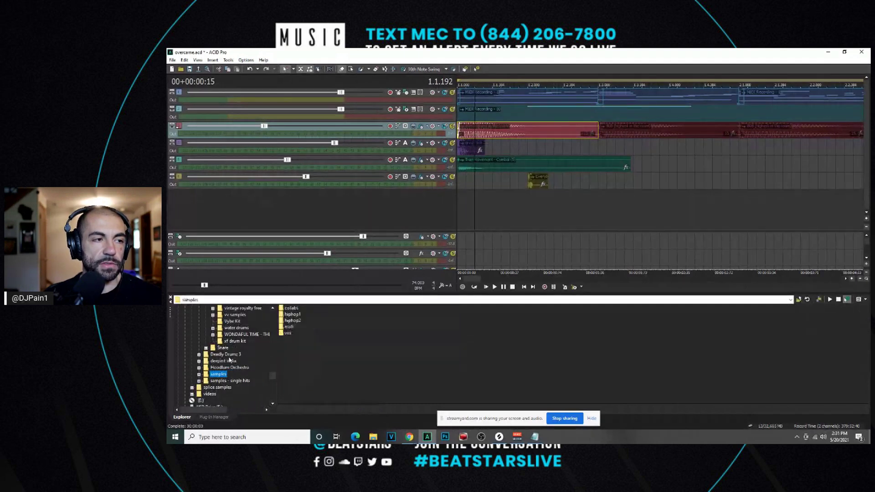
pyautogui.scroll(5, 230, 360)
pyautogui.scroll(10, 252, 375)
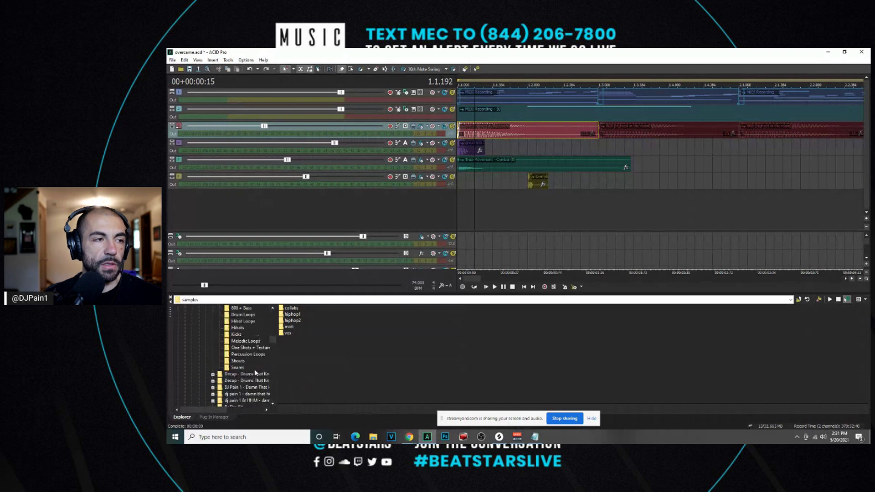
pyautogui.click(250, 342)
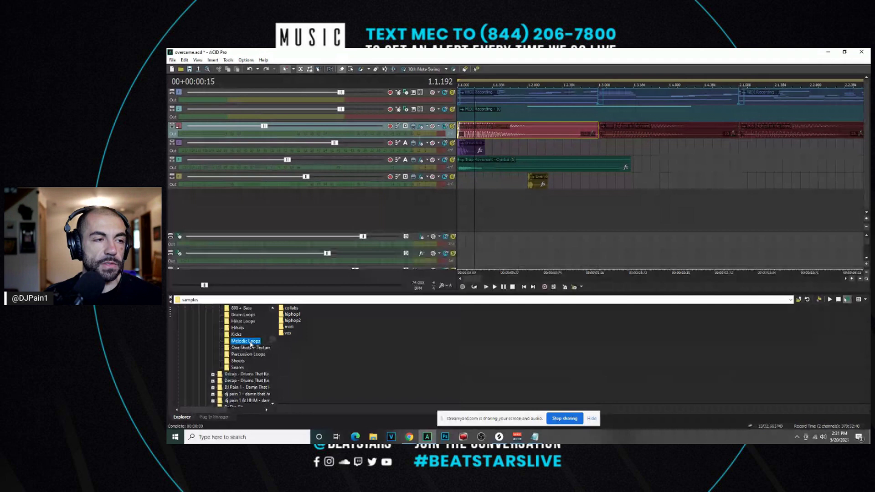
pyautogui.doubleClick(326, 336)
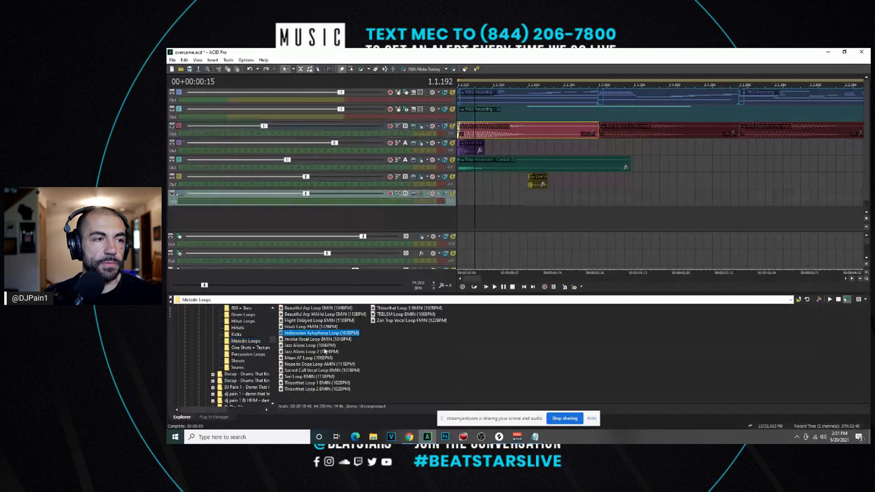
pyautogui.click(561, 197)
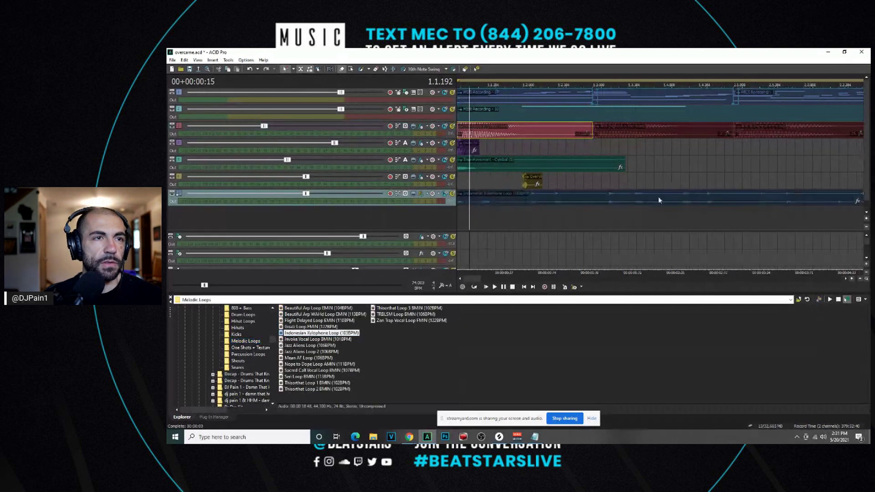
# Compare the xylophone loop with the first 808 clips, and delete the xylophone loop track.
pyautogui.click(557, 195)
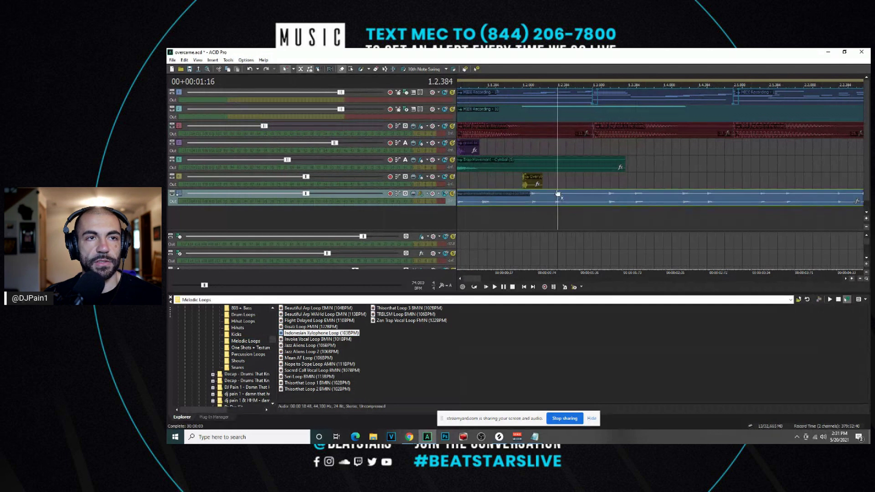
pyautogui.click(639, 132)
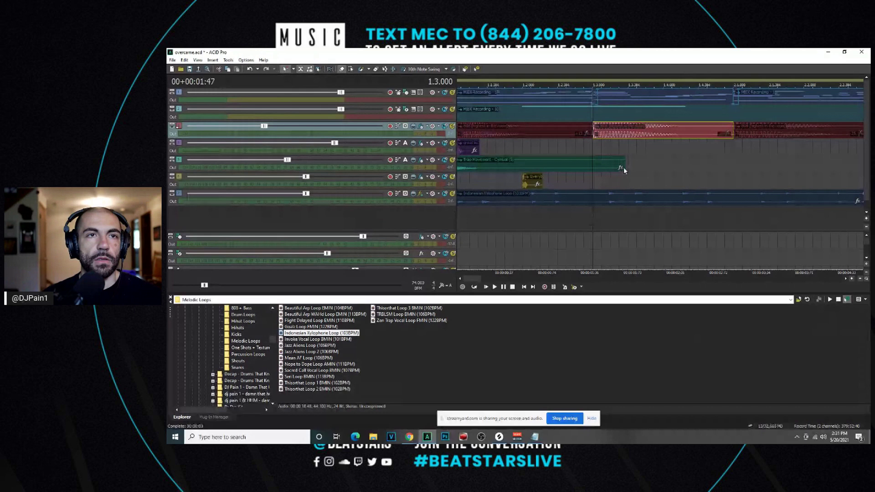
pyautogui.click(549, 135)
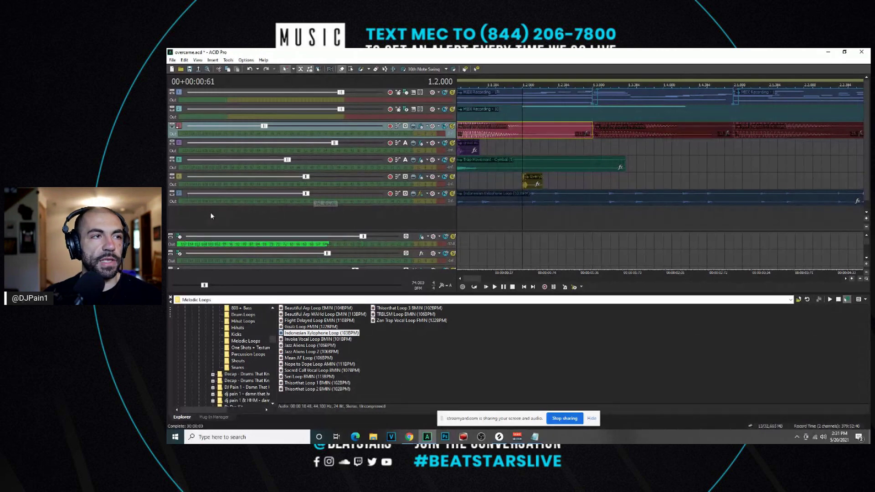
pyautogui.click(192, 202)
pyautogui.press('Delete')
pyautogui.scroll(-5, 581, 182)
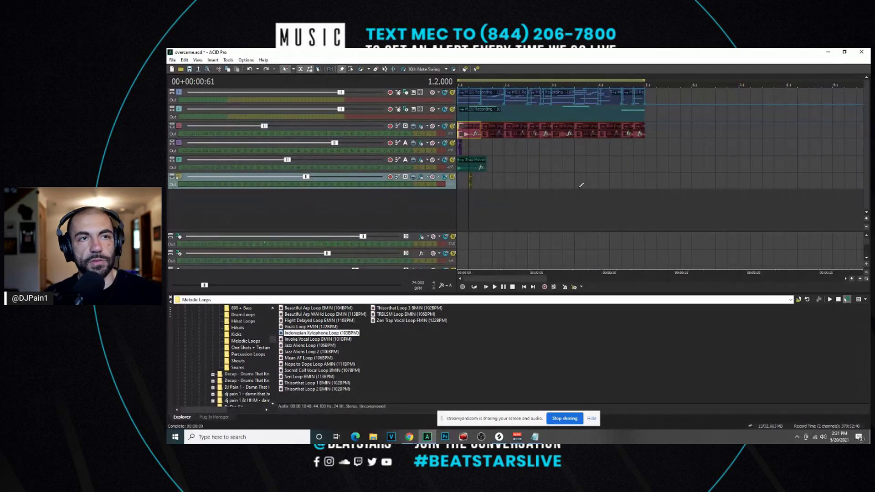
# Place the cursor at 1.1.000 and select the clap track.
pyautogui.click(465, 167)
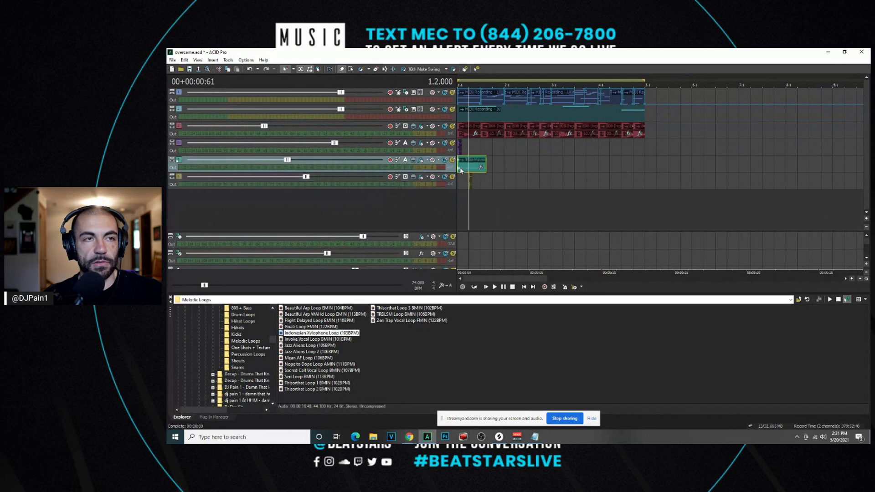
pyautogui.scroll(10, 587, 171)
pyautogui.scroll(-3, 587, 171)
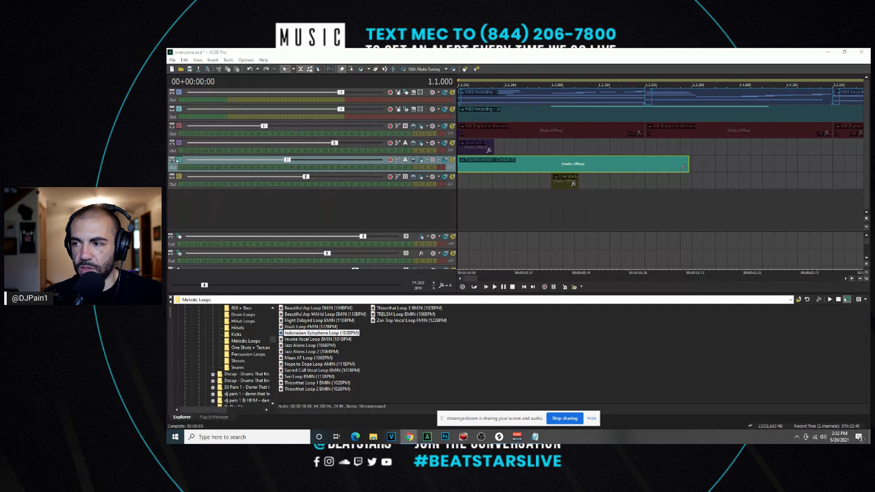
pyautogui.click(465, 180)
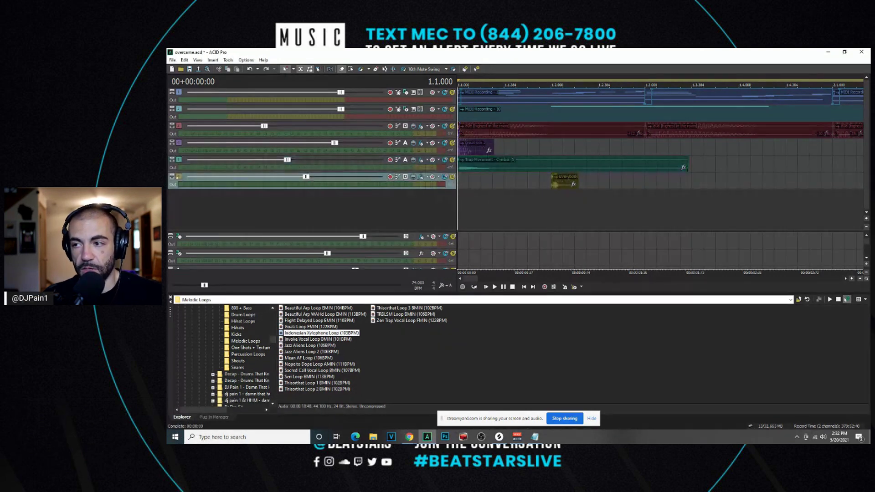